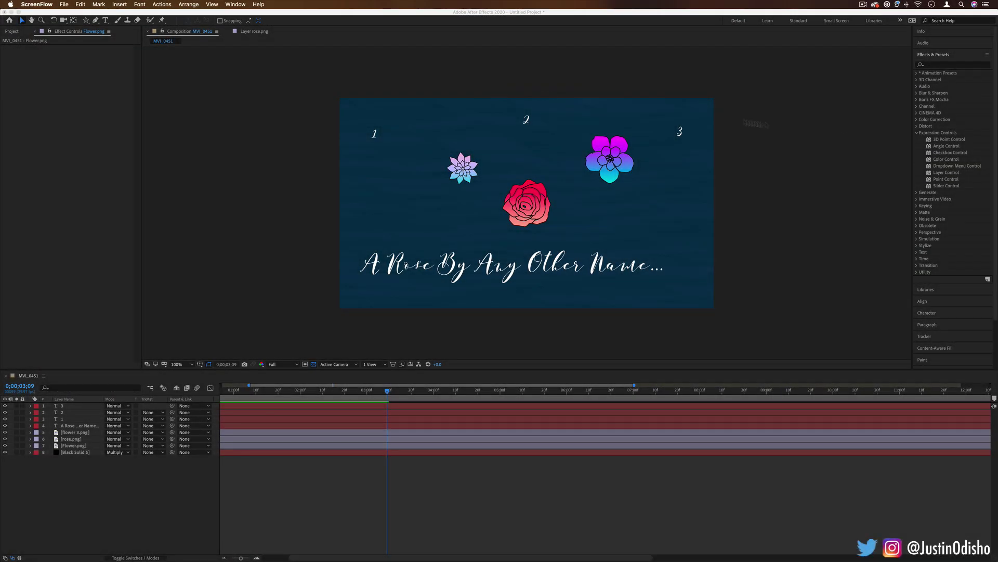
Step: Expand the rose.png layer's Transform properties and identify the layer by switching its visibility off and on
{"action": "left_click", "coordinate": [940, 134]}
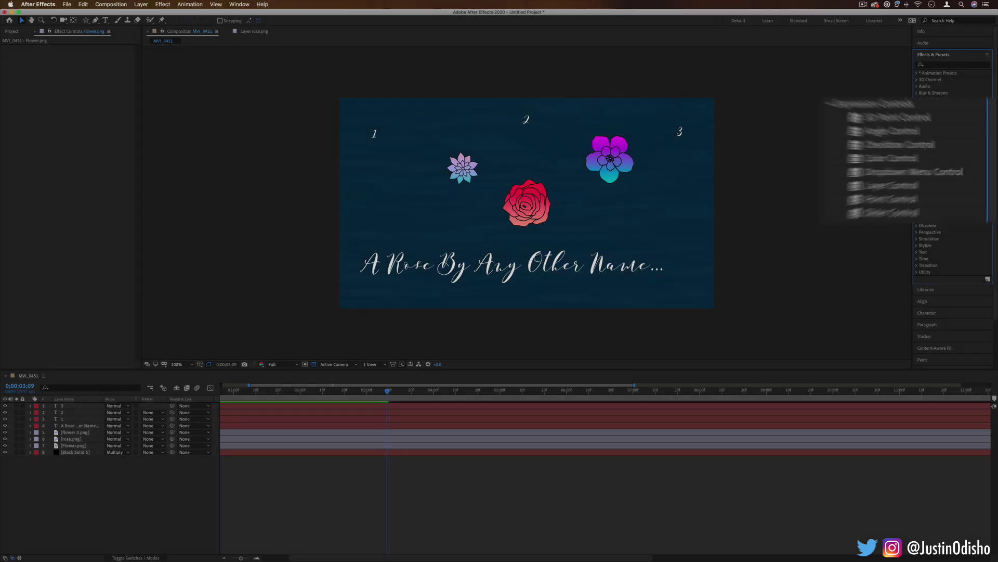
{"action": "left_click", "coordinate": [30, 439]}
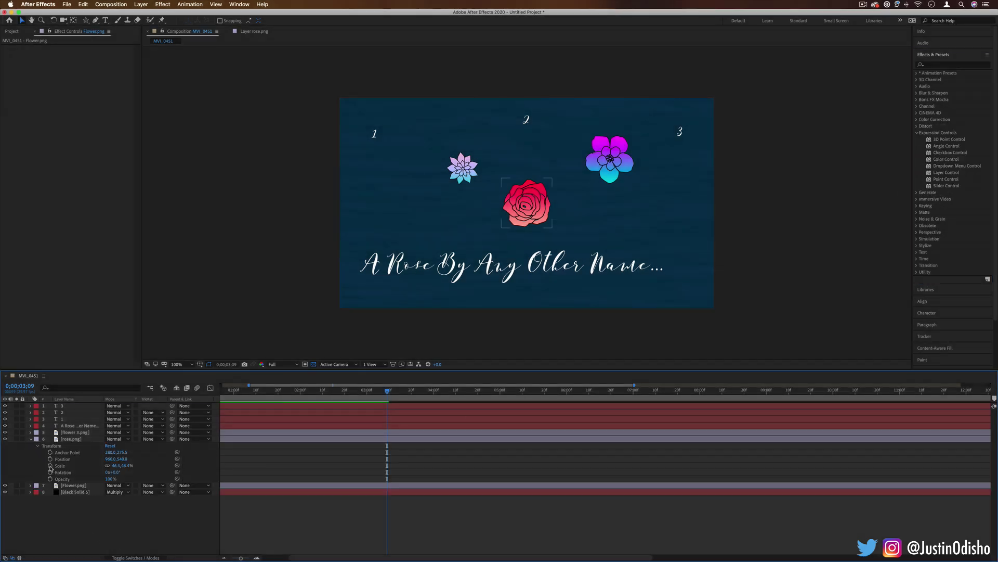
{"action": "left_click", "coordinate": [130, 487]}
{"action": "left_click", "coordinate": [69, 439]}
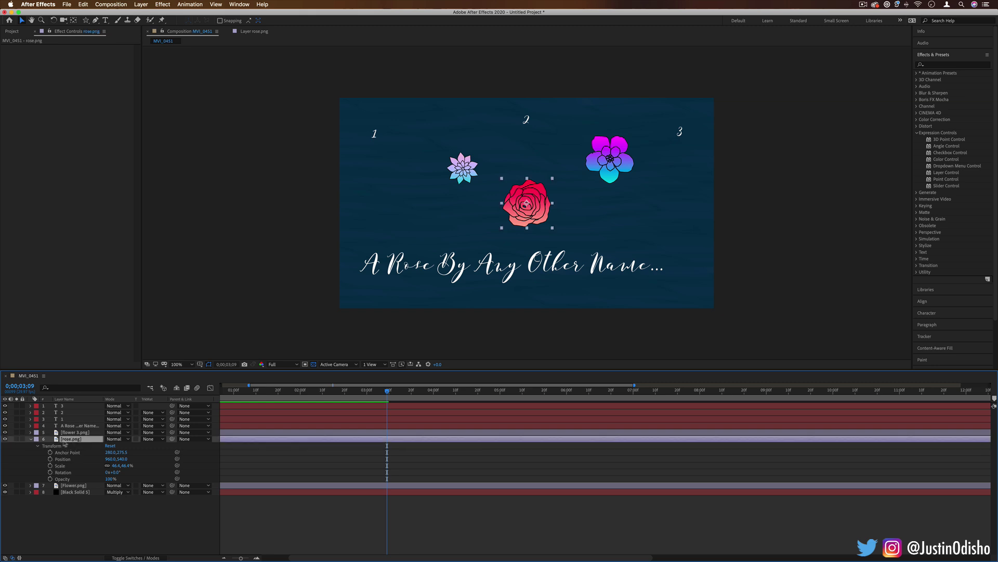
{"action": "left_click", "coordinate": [5, 440]}
{"action": "left_click", "coordinate": [5, 440]}
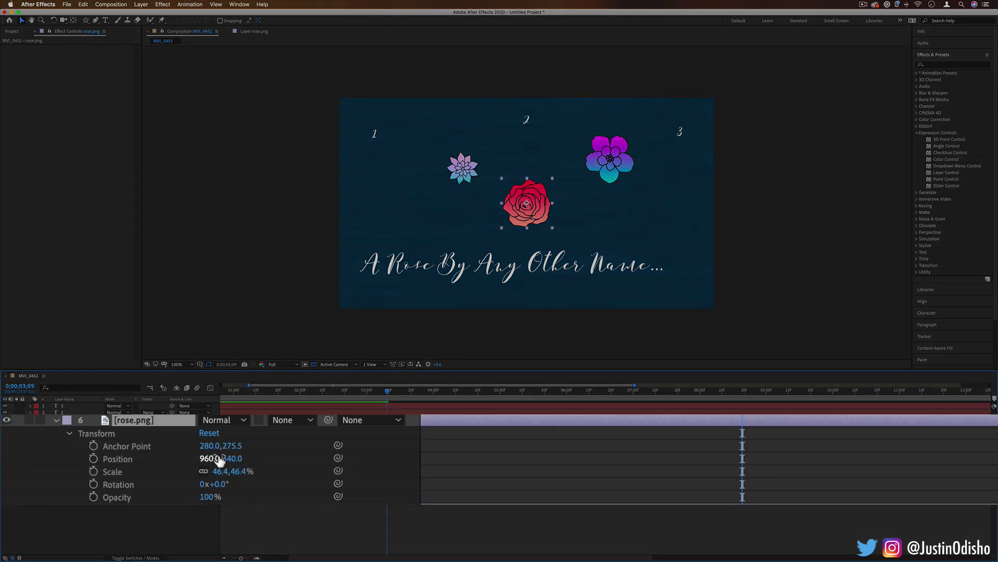
Step: Keyframe the rose's Scale from 42.4% at 0;00;03;09 to 70.4% at 0;00;03;17 and scrub back through the growth
{"action": "mouse_move", "coordinate": [237, 472]}
{"action": "left_mouse_down"}
{"action": "mouse_move", "coordinate": [208, 471]}
{"action": "mouse_move", "coordinate": [260, 472]}
{"action": "mouse_move", "coordinate": [234, 471]}
{"action": "left_mouse_up"}
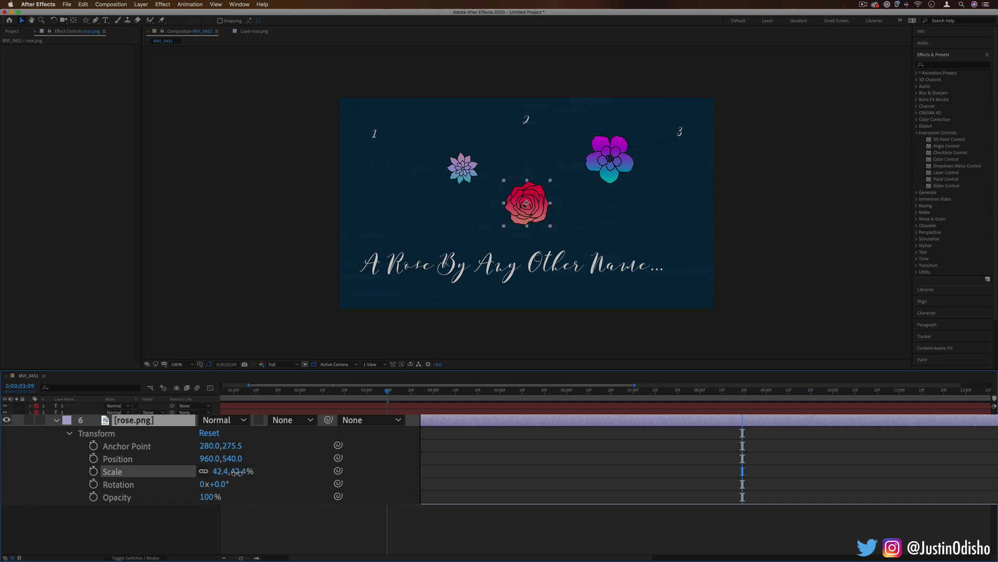
{"action": "left_click", "coordinate": [93, 471]}
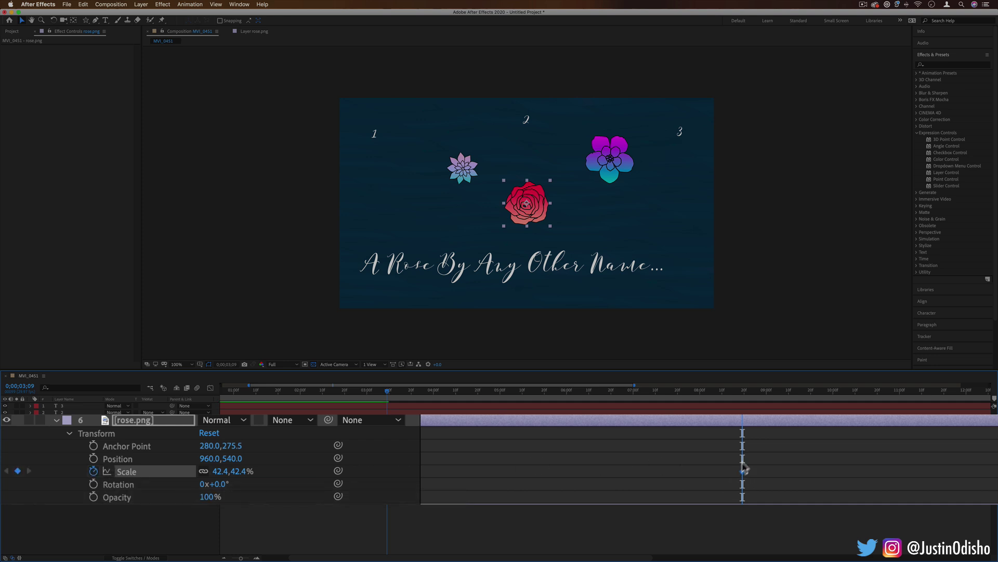
{"action": "left_click_drag", "start_coordinate": [389, 391], "coordinate": [405, 391]}
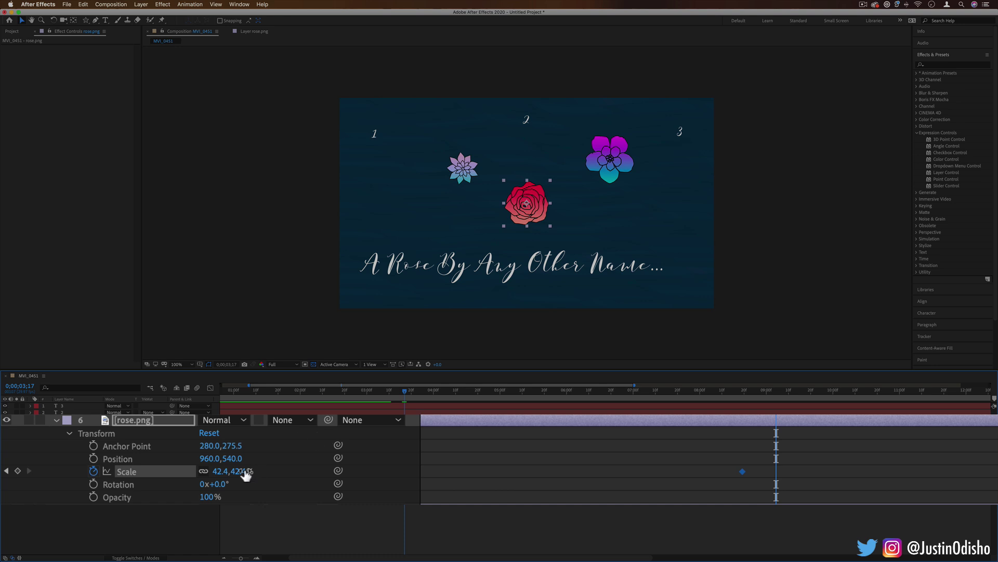
{"action": "left_click_drag", "start_coordinate": [240, 474], "coordinate": [255, 474]}
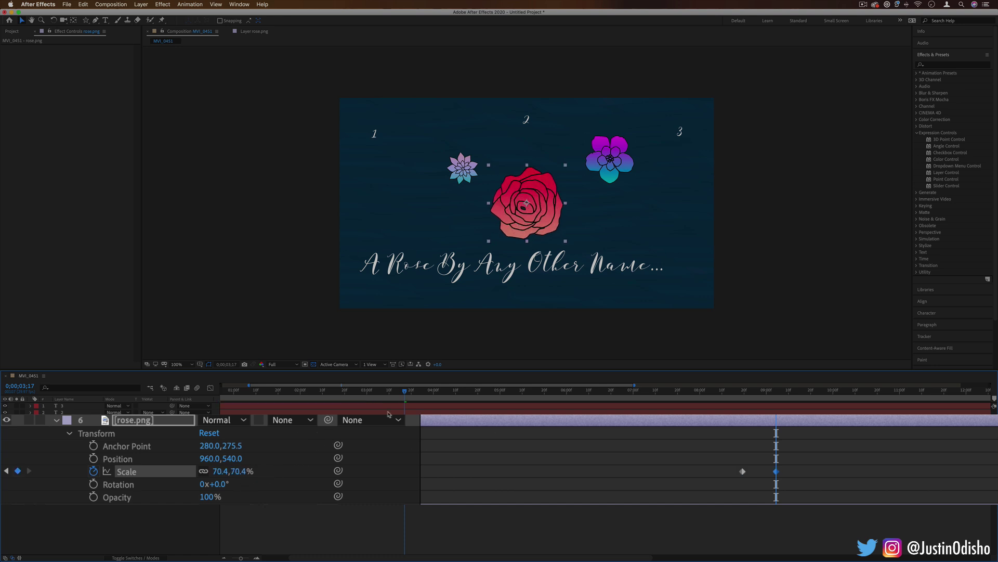
{"action": "left_click_drag", "start_coordinate": [403, 395], "coordinate": [388, 399]}
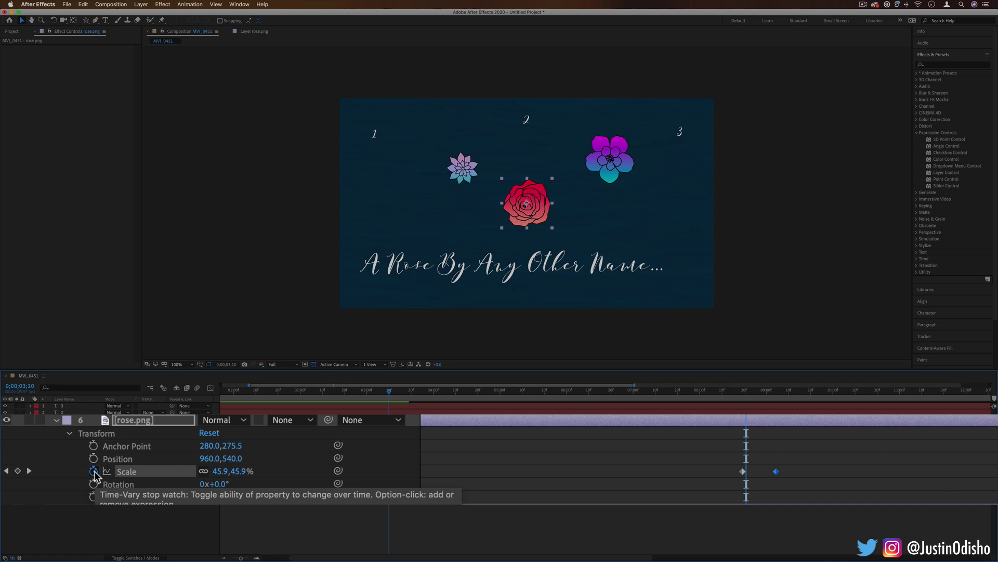
Step: Enable an expression on the rose's Scale property and remove the Scale keyframes
{"action": "key", "text": "alt"}
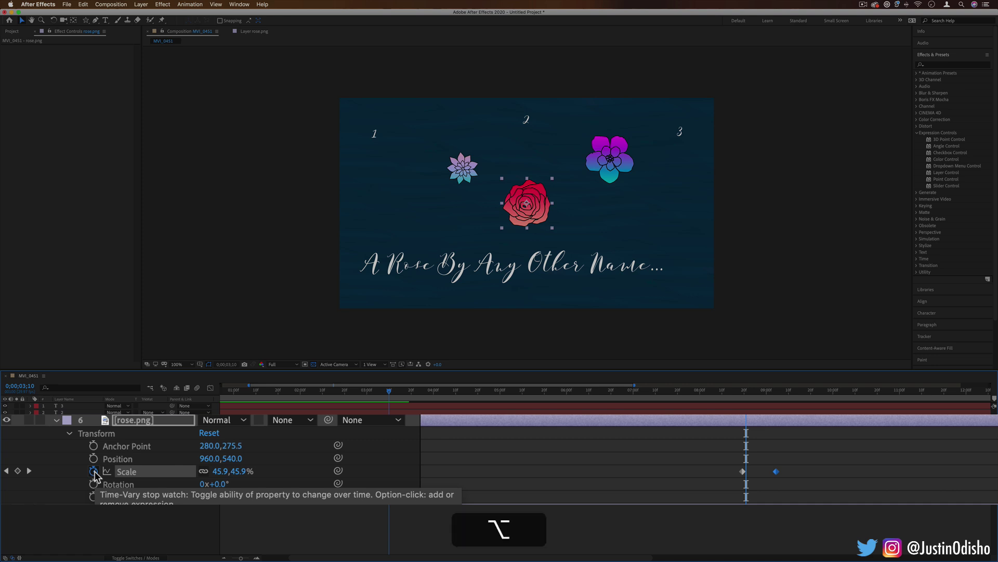
{"action": "left_click", "coordinate": [94, 472], "text": "alt"}
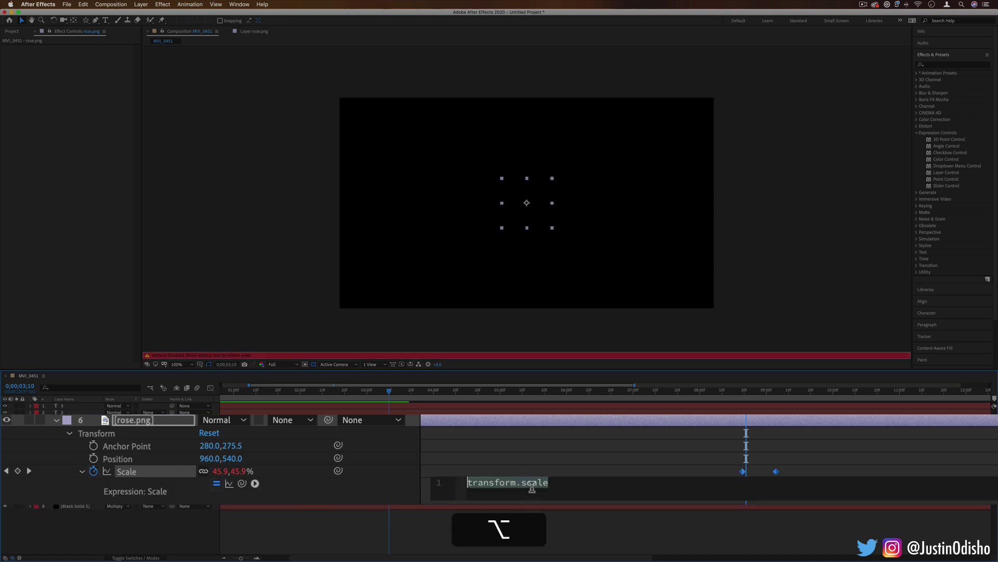
{"action": "left_click", "coordinate": [544, 485]}
{"action": "left_click_drag", "start_coordinate": [551, 488], "coordinate": [446, 482]}
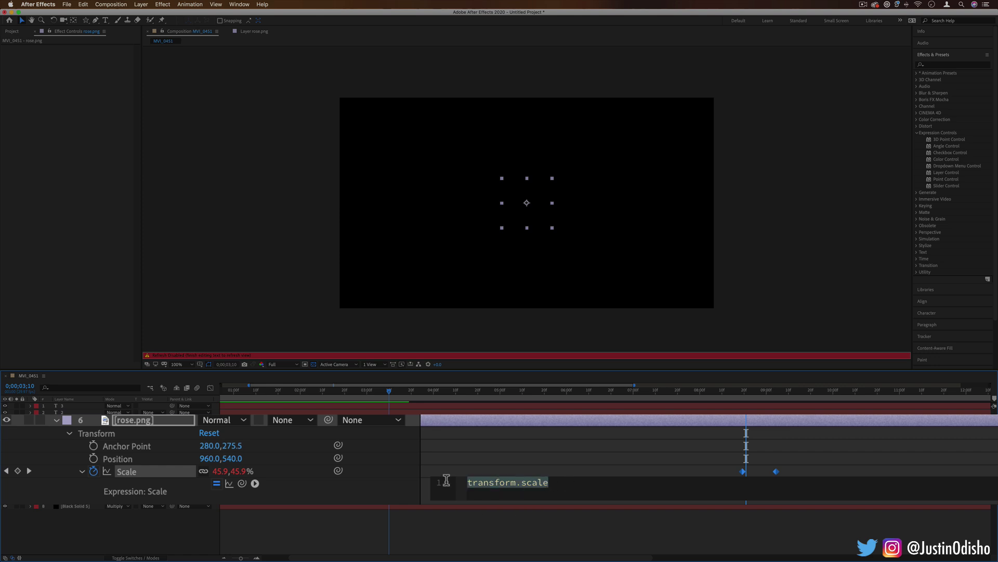
{"action": "left_click", "coordinate": [93, 471]}
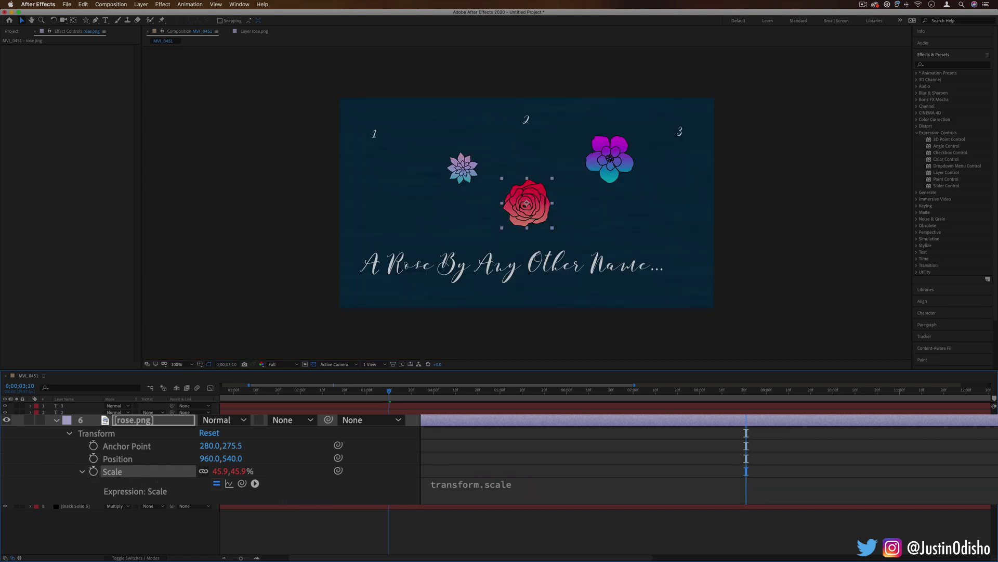
Step: Replace the rose's Scale expression with the wiggle property function, using a frequency of 1 and an amplitude of 5
{"action": "left_click", "coordinate": [509, 489]}
{"action": "left_click", "coordinate": [566, 482]}
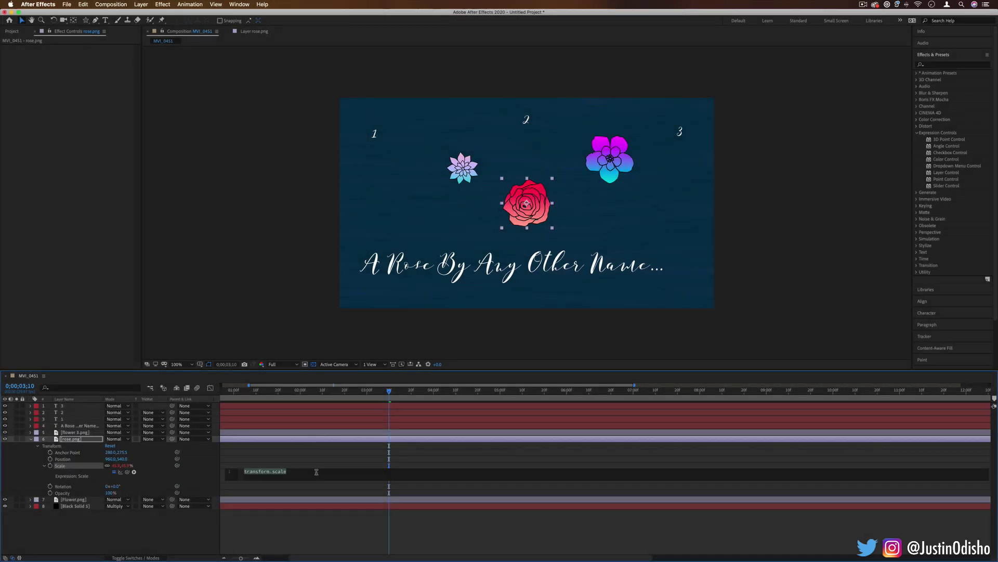
{"action": "left_click", "coordinate": [134, 471]}
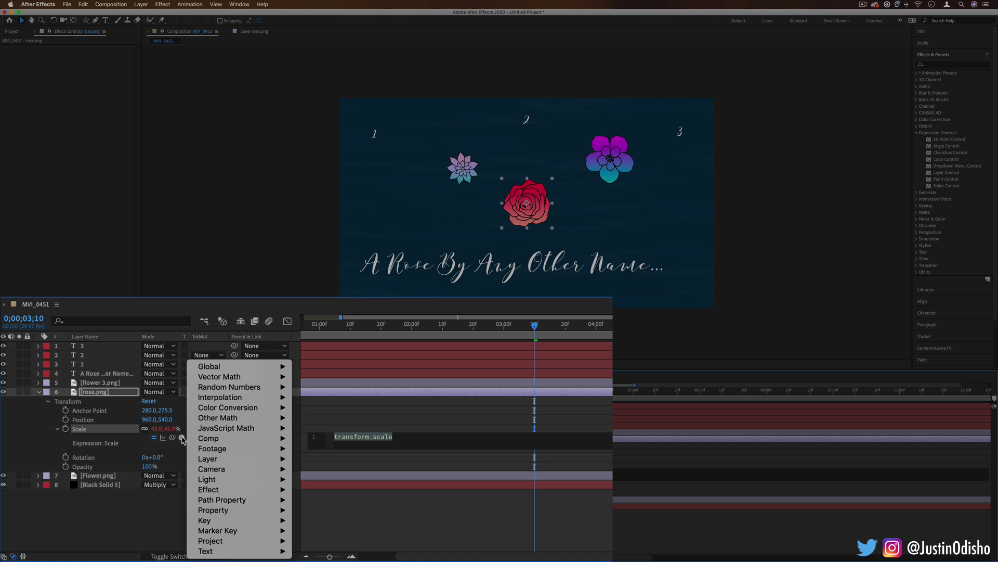
{"action": "mouse_move", "coordinate": [165, 475]}
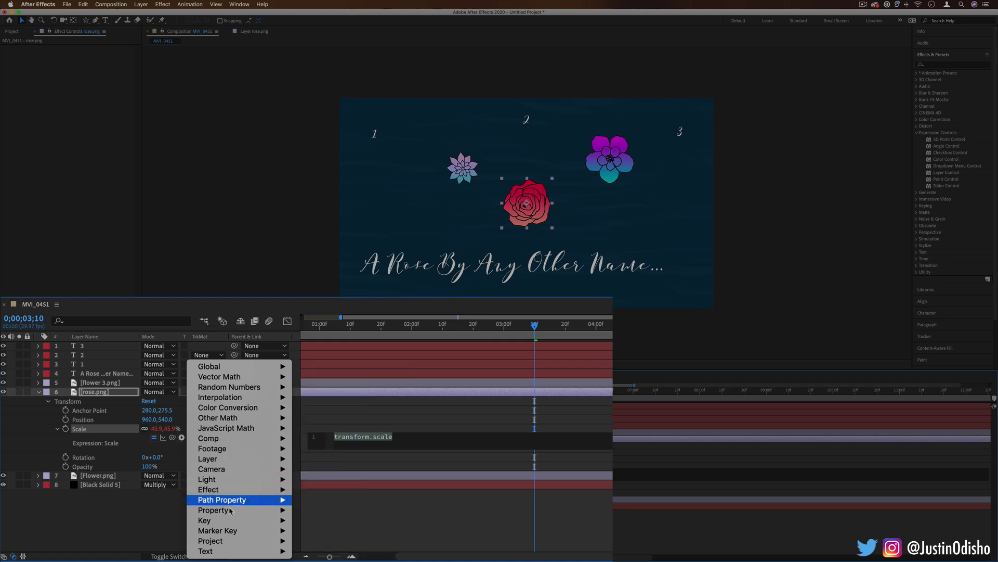
{"action": "mouse_move", "coordinate": [237, 483]}
{"action": "mouse_move", "coordinate": [231, 511]}
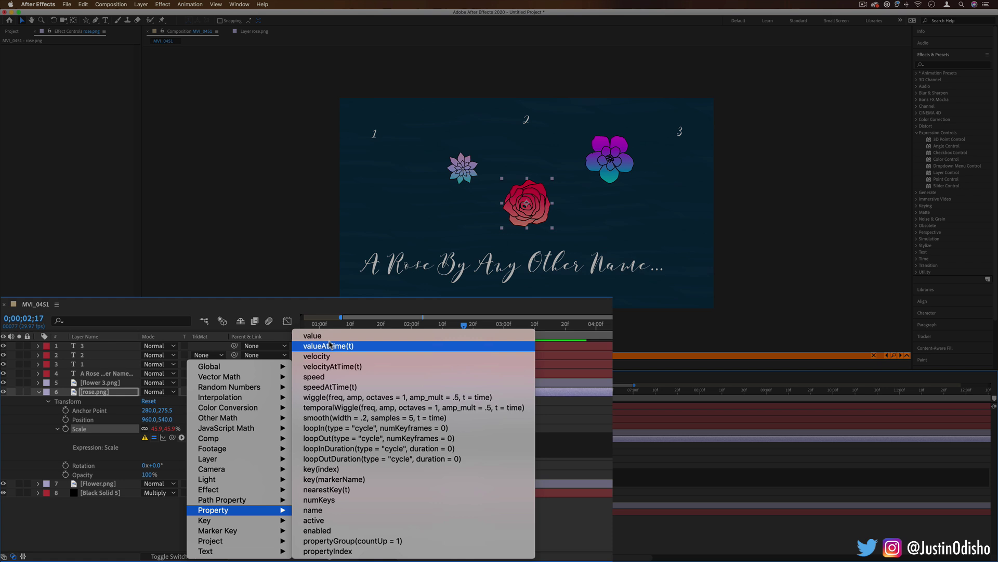
{"action": "left_click", "coordinate": [343, 397]}
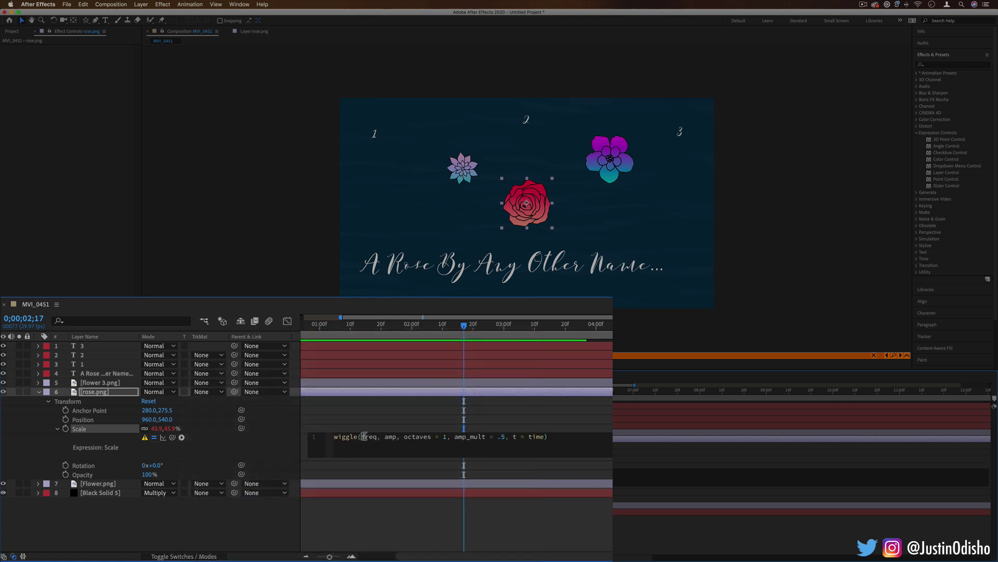
{"action": "left_click_drag", "start_coordinate": [362, 436], "coordinate": [376, 436]}
{"action": "type", "text": "1, "}
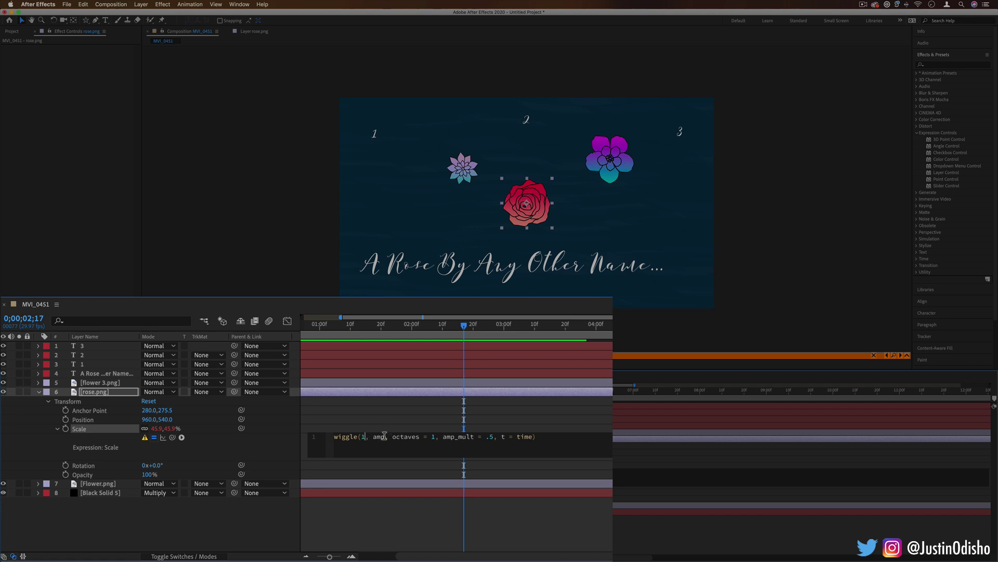
{"action": "type", "text": "5"}
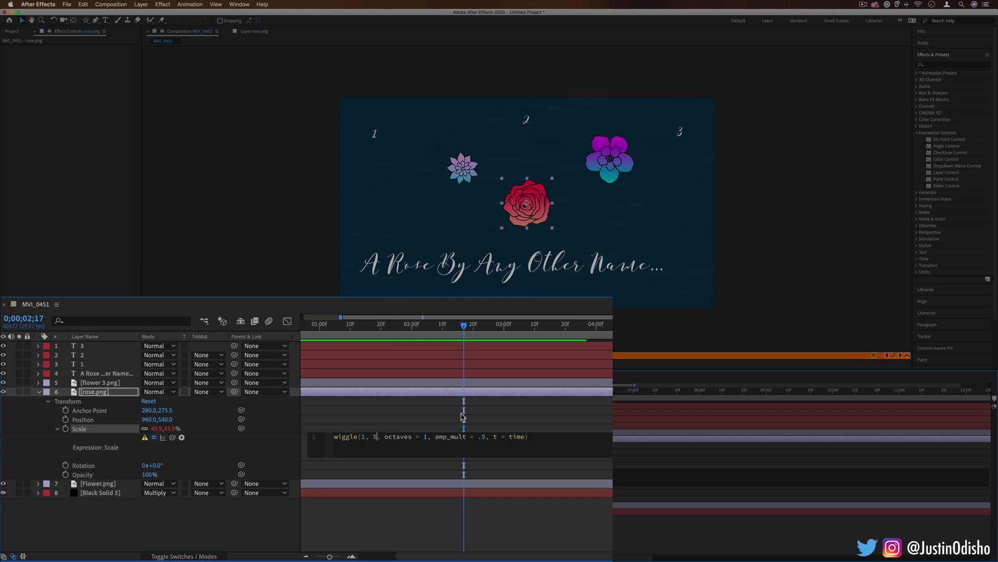
Step: Play the composition from about 0;00;01;02 and examine the rose's wiggling scale up close
{"action": "left_click_drag", "start_coordinate": [455, 329], "coordinate": [325, 333]}
{"action": "key", "text": "space"}
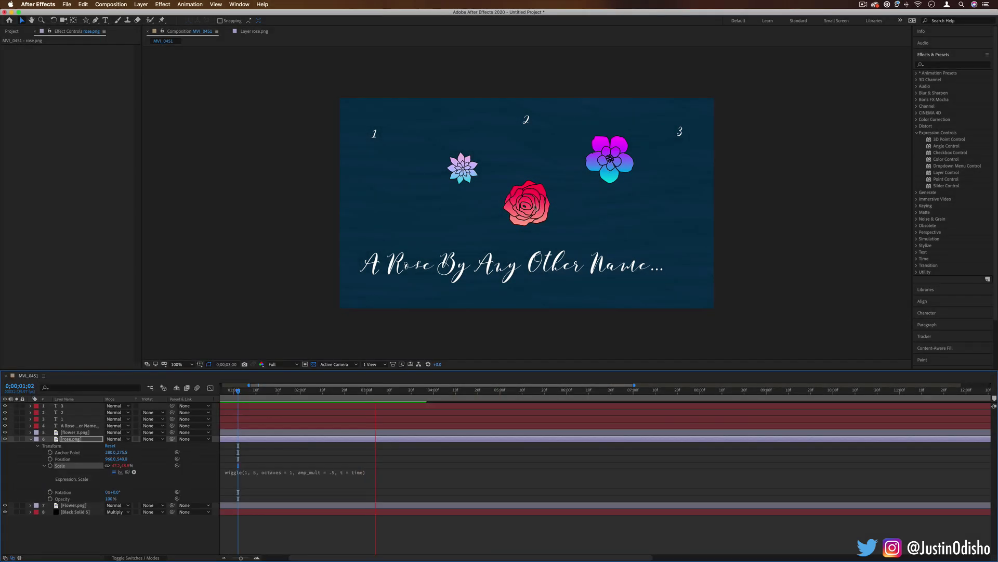
{"action": "scroll", "coordinate": [519, 198], "scroll_direction": "up", "scroll_amount": 1}
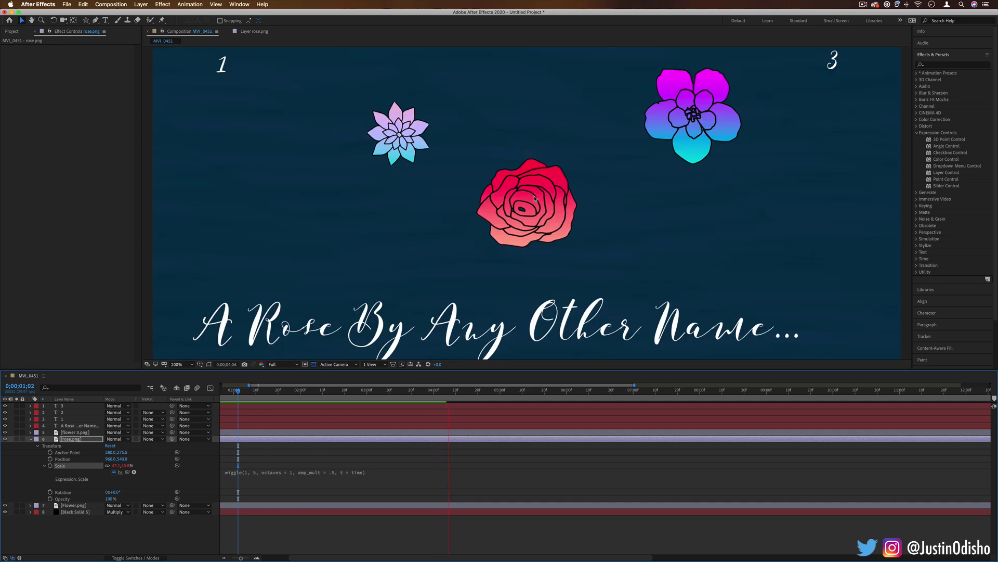
{"action": "scroll", "coordinate": [538, 188], "scroll_direction": "down", "scroll_amount": 1}
{"action": "key", "text": "space"}
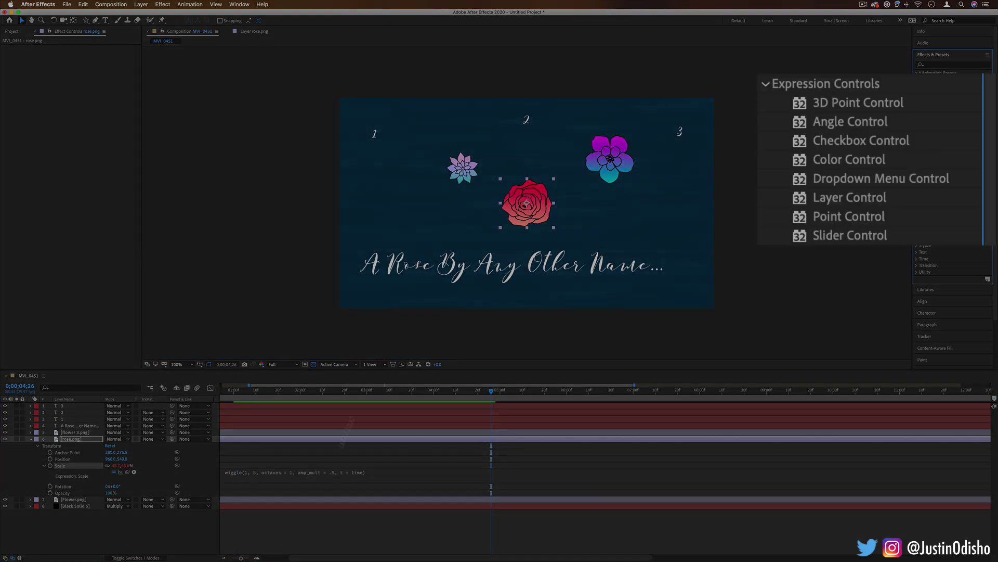
{"action": "left_click", "coordinate": [951, 159]}
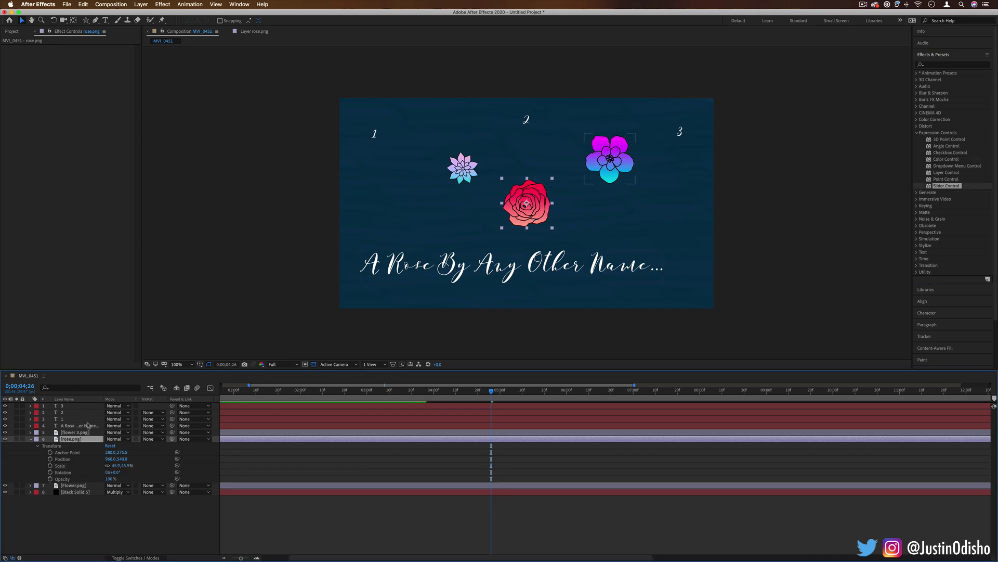
{"action": "left_click", "coordinate": [84, 406]}
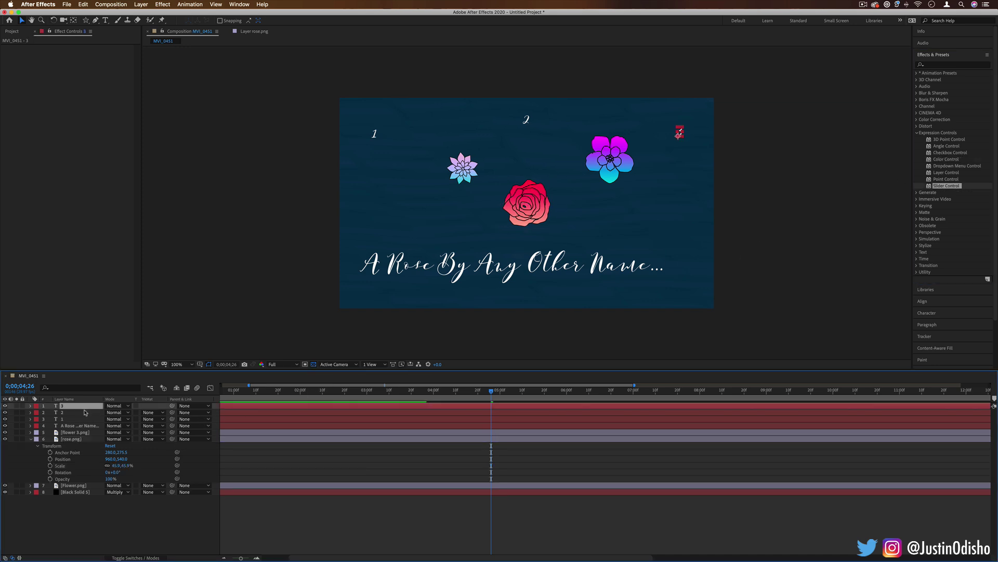
{"action": "left_click", "coordinate": [941, 140]}
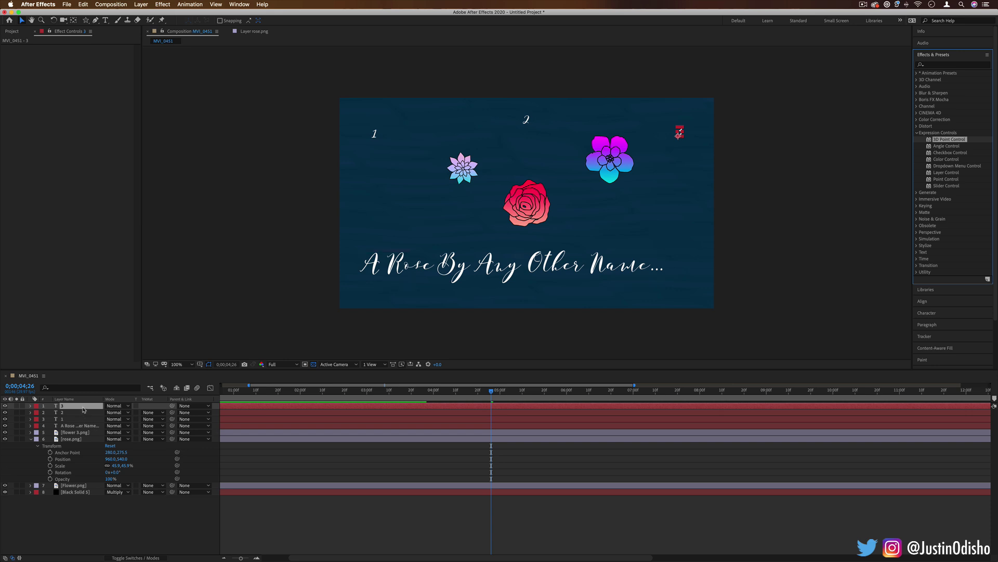
Step: Create a new adjustment layer and move it to the top of the layer stack
{"action": "left_click", "coordinate": [140, 5]}
{"action": "left_click", "coordinate": [141, 5]}
{"action": "left_click", "coordinate": [75, 432]}
{"action": "left_click", "coordinate": [141, 4]}
{"action": "mouse_move", "coordinate": [146, 14]}
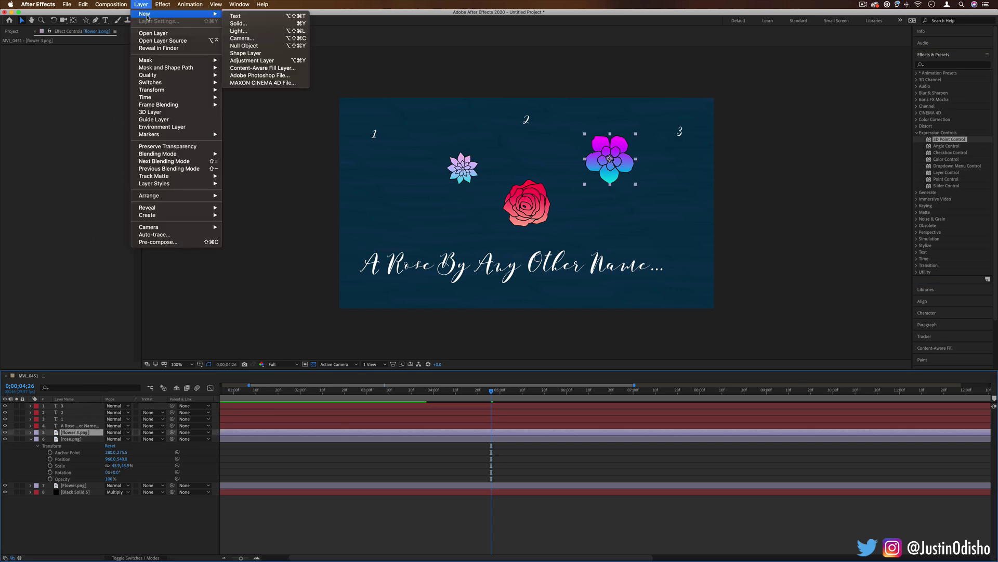
{"action": "left_click", "coordinate": [250, 61]}
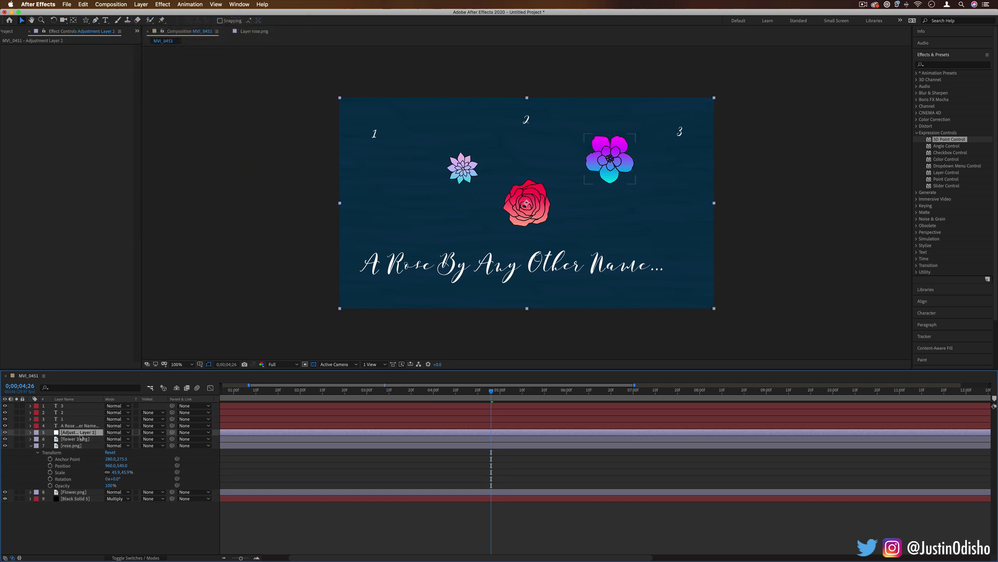
{"action": "left_click_drag", "start_coordinate": [80, 407], "coordinate": [79, 406]}
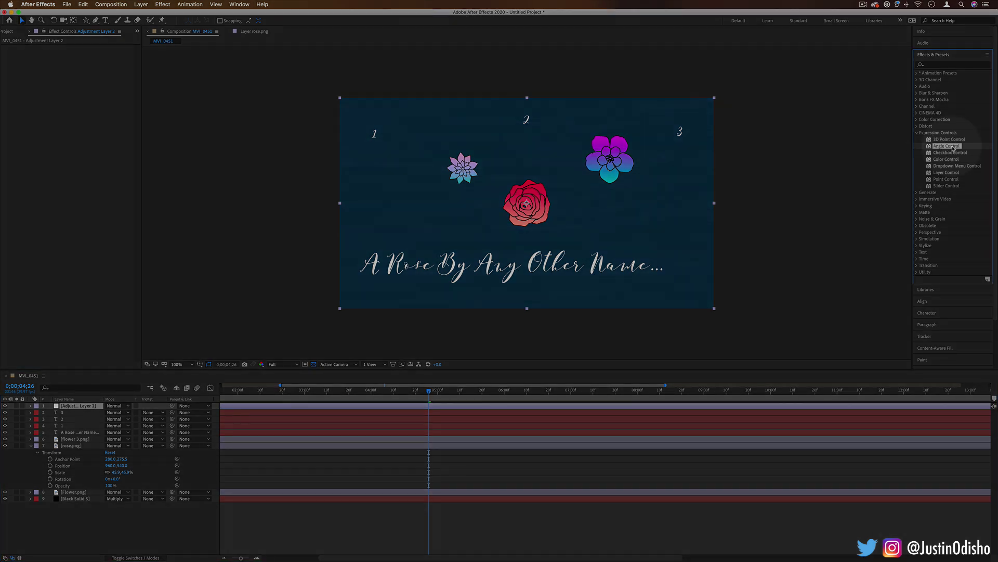
Step: Apply the Angle Control effect to the adjustment layer and turn its angle through almost two full rotations
{"action": "left_click_drag", "start_coordinate": [947, 146], "coordinate": [84, 407]}
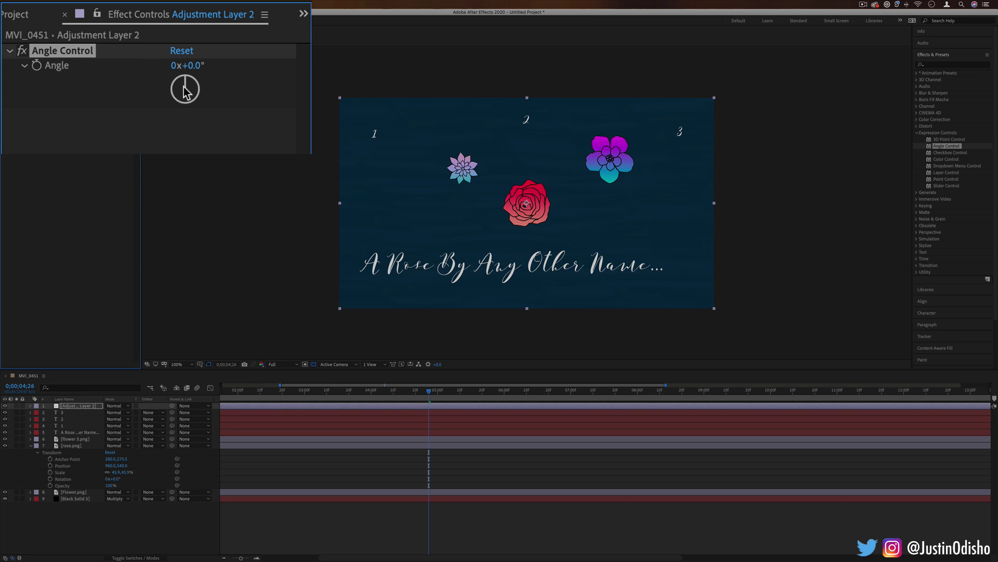
{"action": "left_click_drag", "start_coordinate": [85, 64], "coordinate": [104, 81]}
{"action": "left_click_drag", "start_coordinate": [231, 125], "coordinate": [192, 91]}
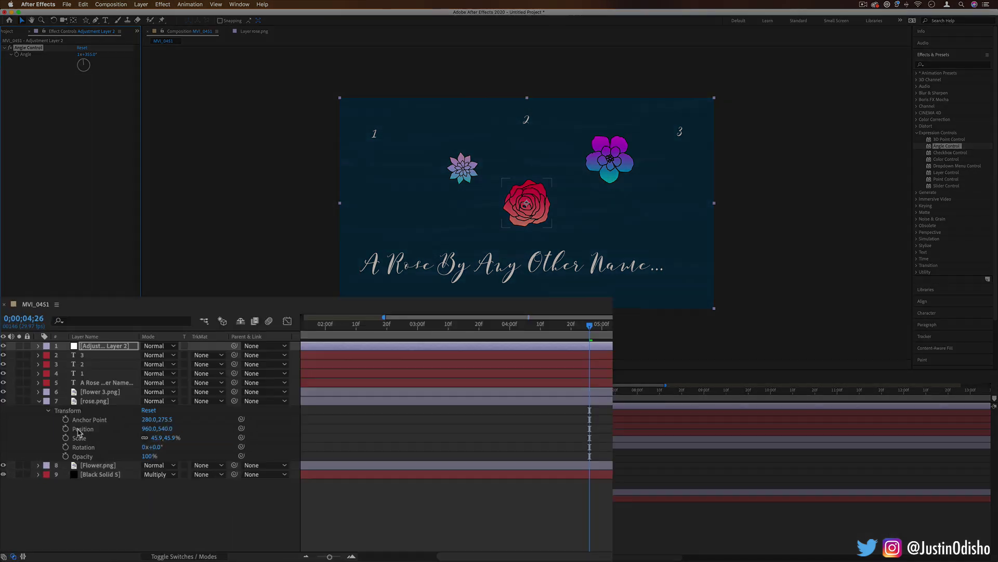
Step: Link the rose's Rotation to the Angle property of the adjustment layer's Angle Control with the property pick whip
{"action": "left_click", "coordinate": [62, 465]}
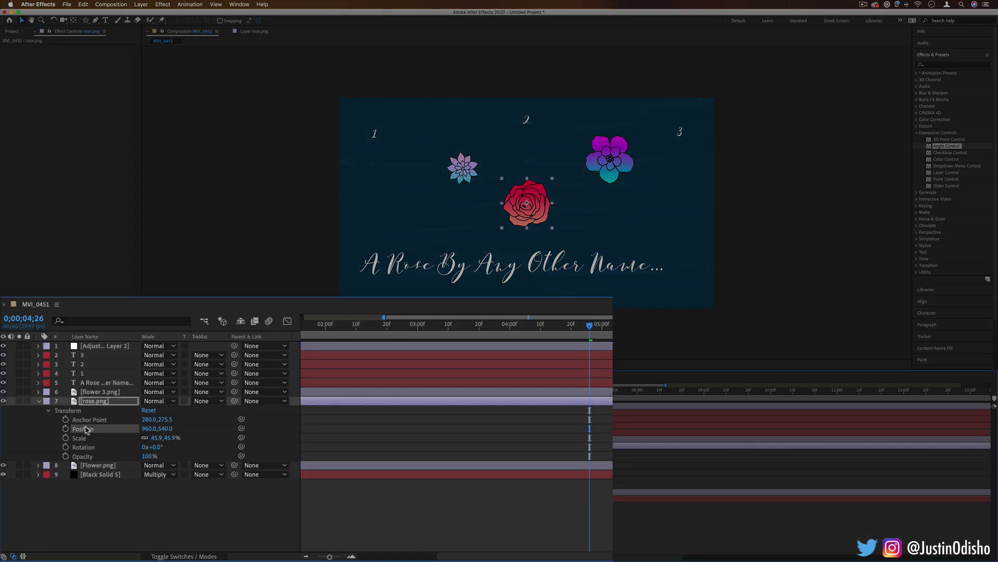
{"action": "left_click", "coordinate": [110, 347]}
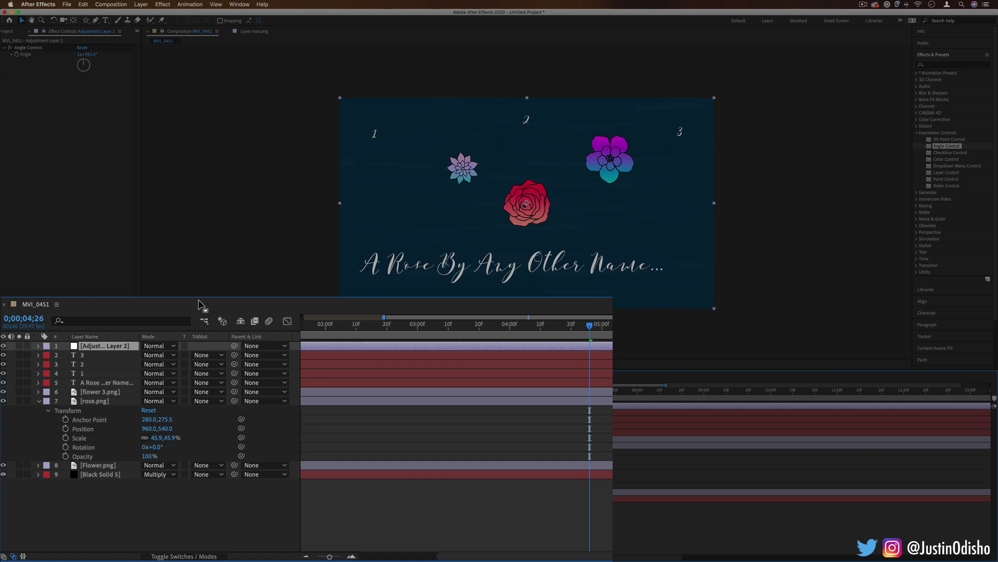
{"action": "left_click", "coordinate": [106, 401]}
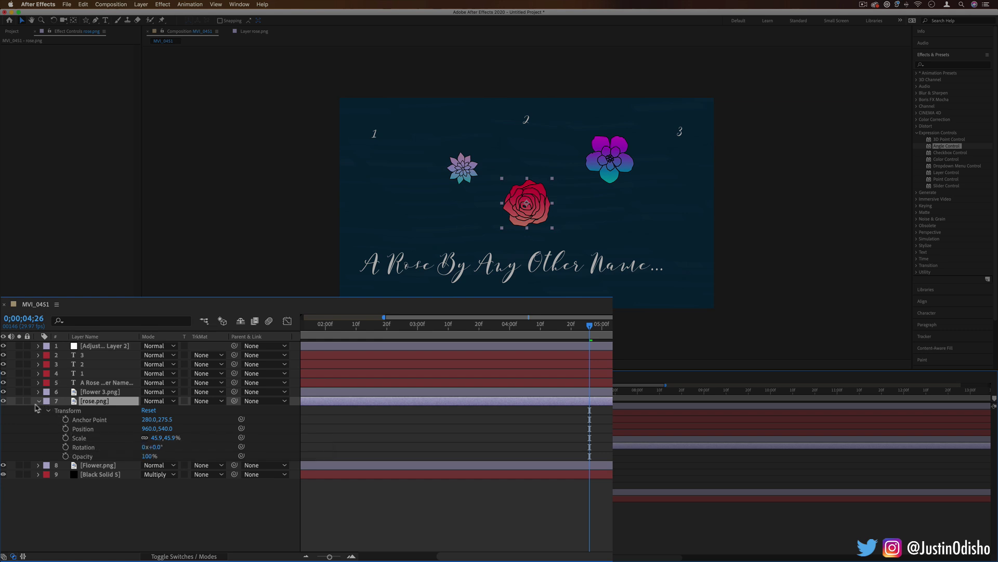
{"action": "left_click", "coordinate": [83, 447]}
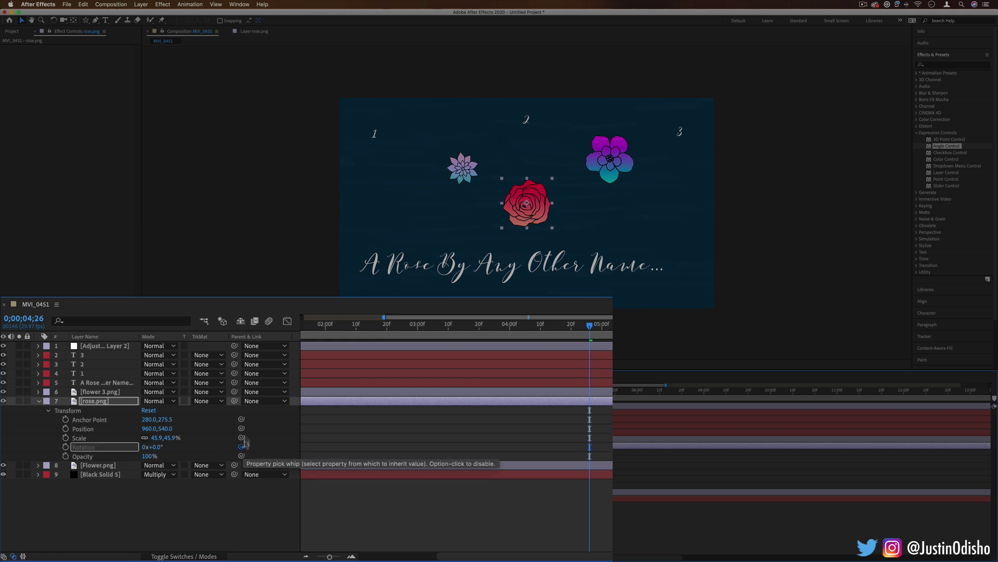
{"action": "mouse_move", "coordinate": [242, 446]}
{"action": "left_mouse_down"}
{"action": "mouse_move", "coordinate": [210, 343]}
{"action": "mouse_move", "coordinate": [121, 427]}
{"action": "mouse_move", "coordinate": [76, 344]}
{"action": "mouse_move", "coordinate": [249, 448]}
{"action": "left_mouse_up"}
{"action": "left_click", "coordinate": [38, 345]}
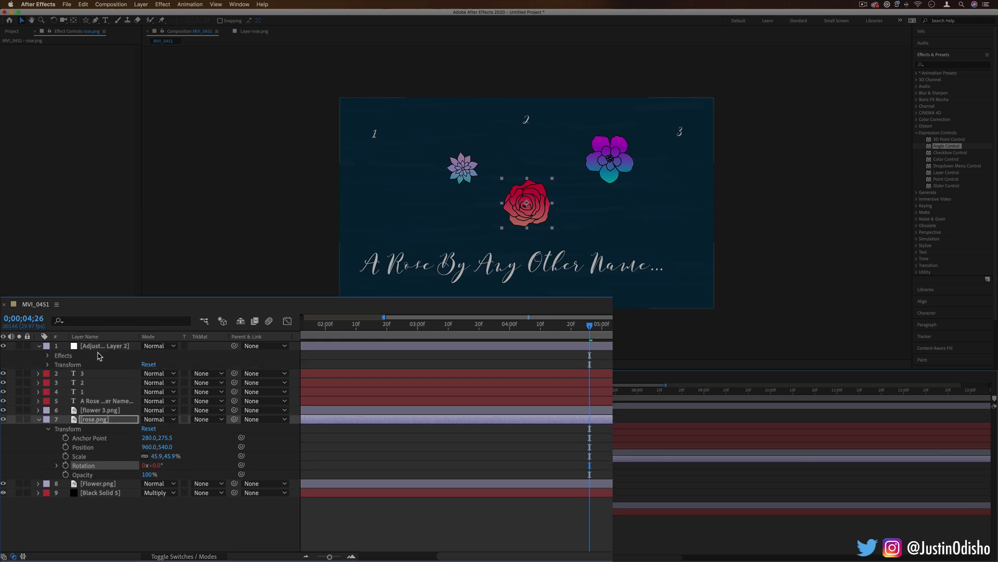
{"action": "left_click", "coordinate": [49, 356]}
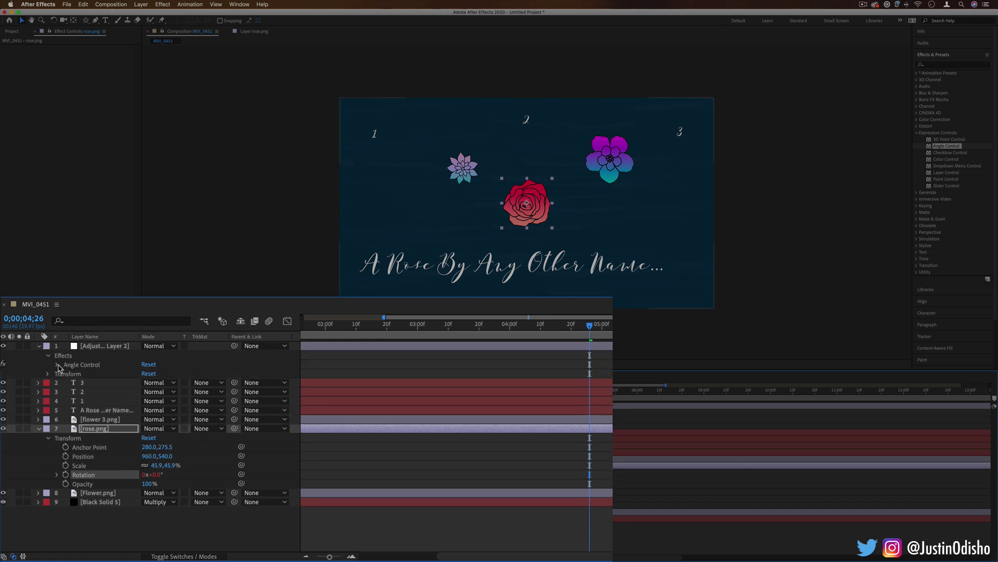
{"action": "left_click", "coordinate": [57, 365]}
{"action": "left_click", "coordinate": [97, 348]}
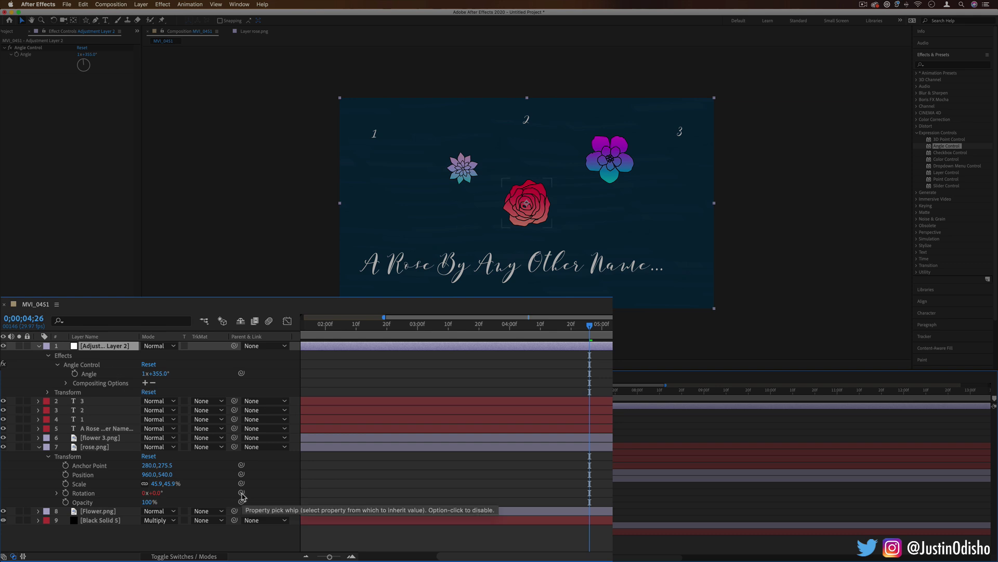
{"action": "left_click_drag", "start_coordinate": [242, 496], "coordinate": [85, 375]}
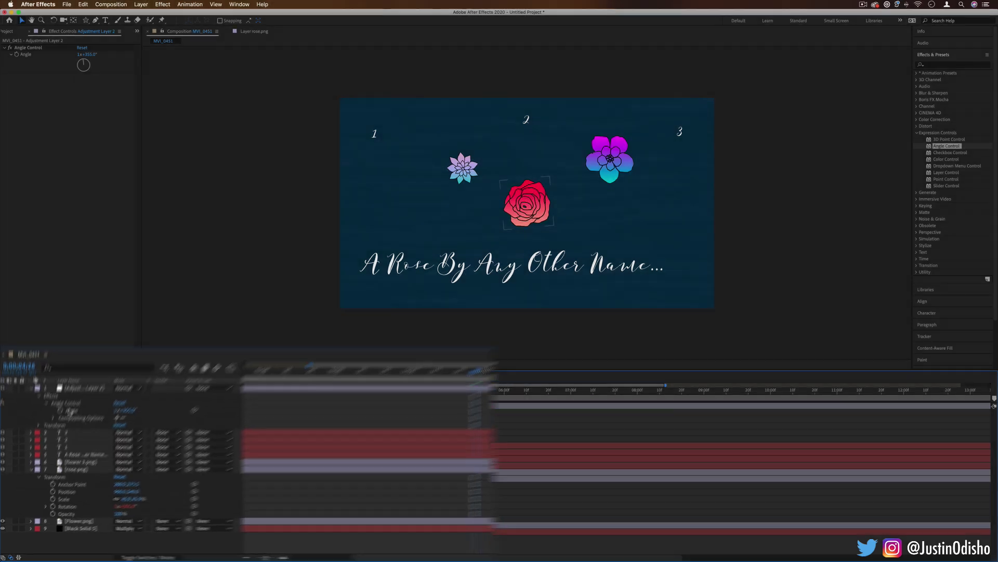
Step: Turn the adjustment layer's Angle Control to about 3x+315° to spin the linked rose
{"action": "left_click", "coordinate": [79, 405]}
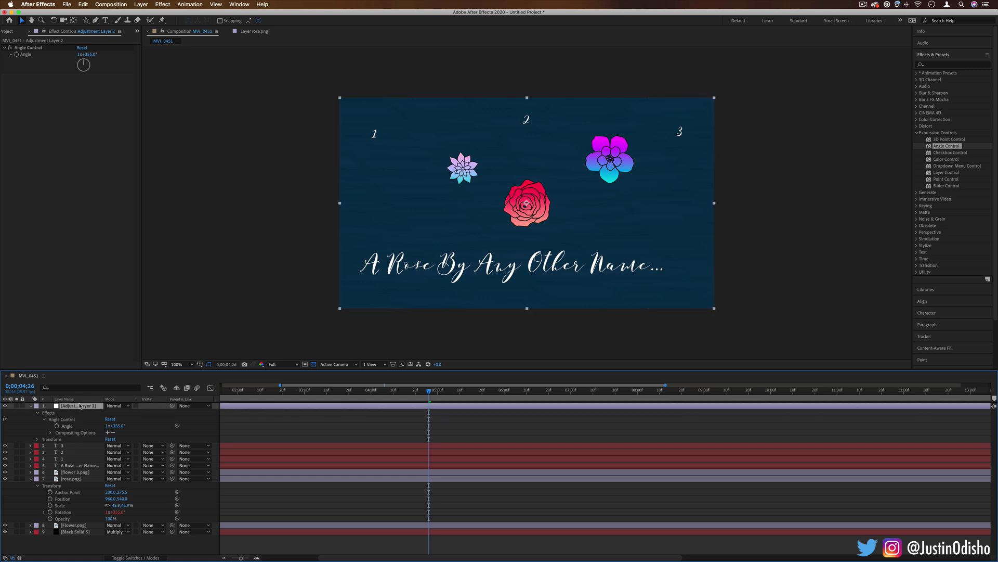
{"action": "mouse_move", "coordinate": [80, 63]}
{"action": "left_mouse_down"}
{"action": "mouse_move", "coordinate": [91, 65]}
{"action": "mouse_move", "coordinate": [77, 59]}
{"action": "left_mouse_up"}
{"action": "mouse_move", "coordinate": [151, 68]}
{"action": "left_mouse_down"}
{"action": "mouse_move", "coordinate": [176, 92]}
{"action": "mouse_move", "coordinate": [156, 64]}
{"action": "left_mouse_up"}
{"action": "left_click_drag", "start_coordinate": [90, 54], "coordinate": [68, 49]}
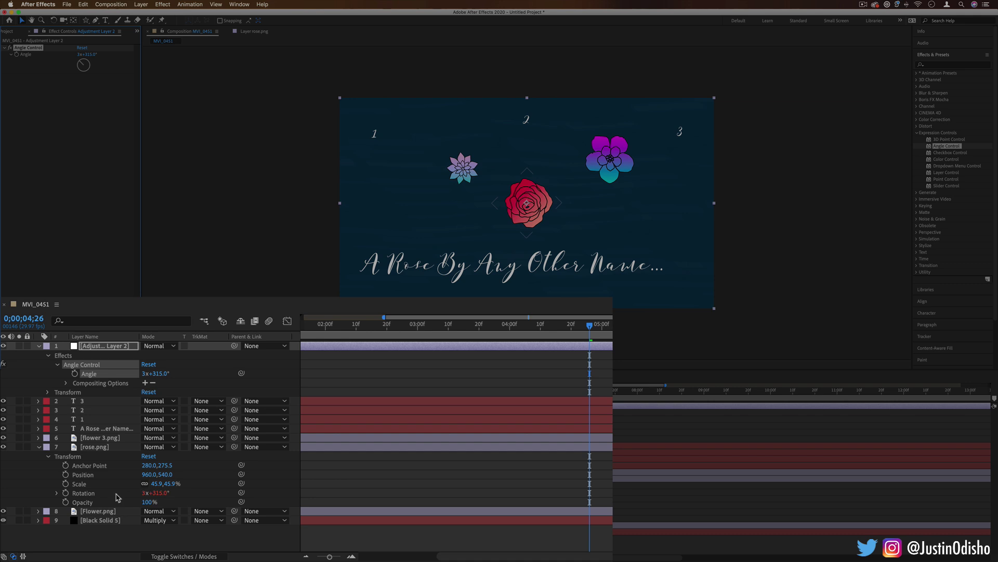
Step: Link the Rotation of the flower 3.png layer to the Angle Control's Angle property
{"action": "left_click", "coordinate": [99, 438]}
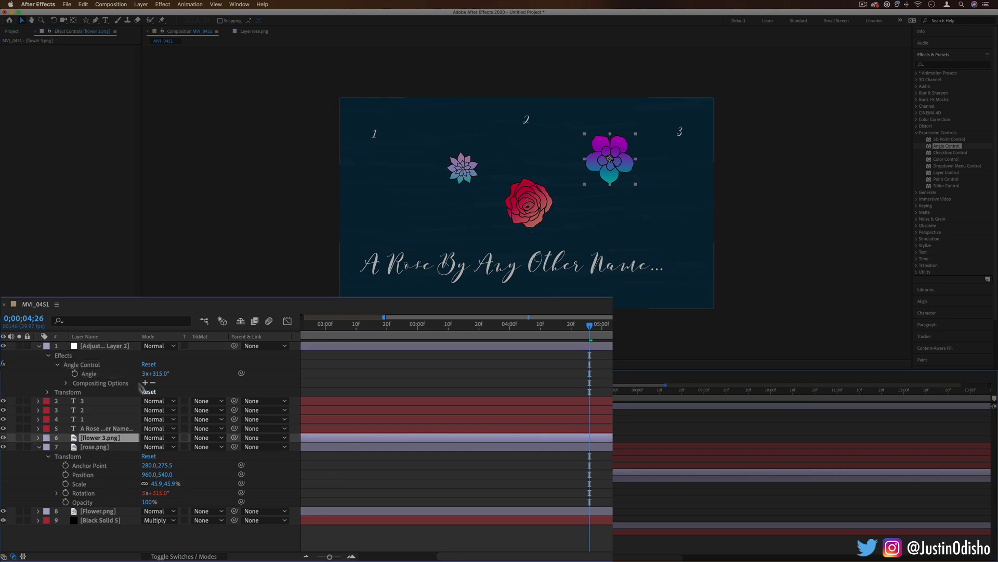
{"action": "left_click", "coordinate": [38, 438]}
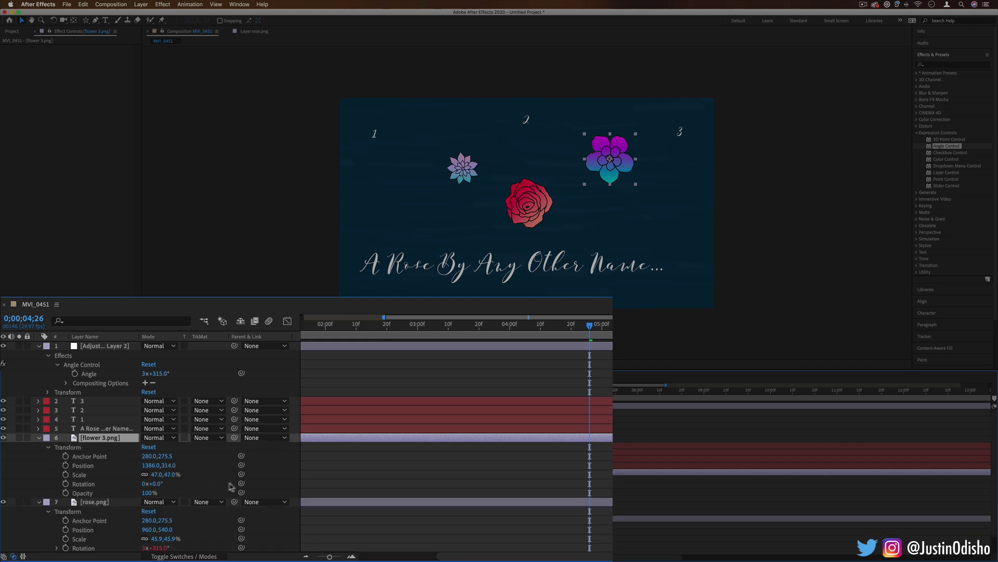
{"action": "left_click_drag", "start_coordinate": [242, 483], "coordinate": [89, 373]}
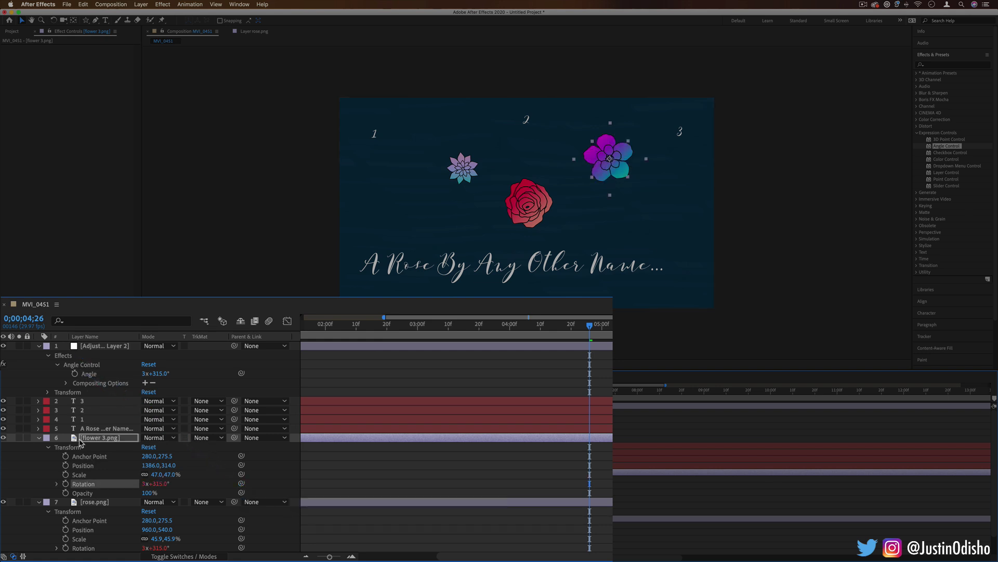
Step: Collapse the flower 3.png and rose.png layers and link Flower.png's Rotation to the Angle Control's Angle property
{"action": "left_click", "coordinate": [39, 438]}
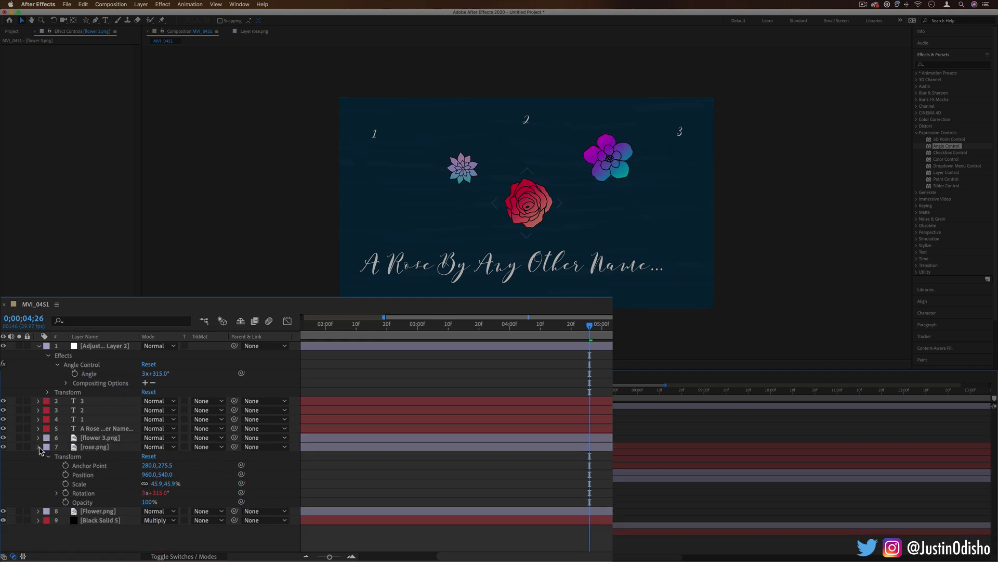
{"action": "left_click", "coordinate": [38, 447]}
{"action": "left_click", "coordinate": [32, 456]}
{"action": "left_click", "coordinate": [38, 457]}
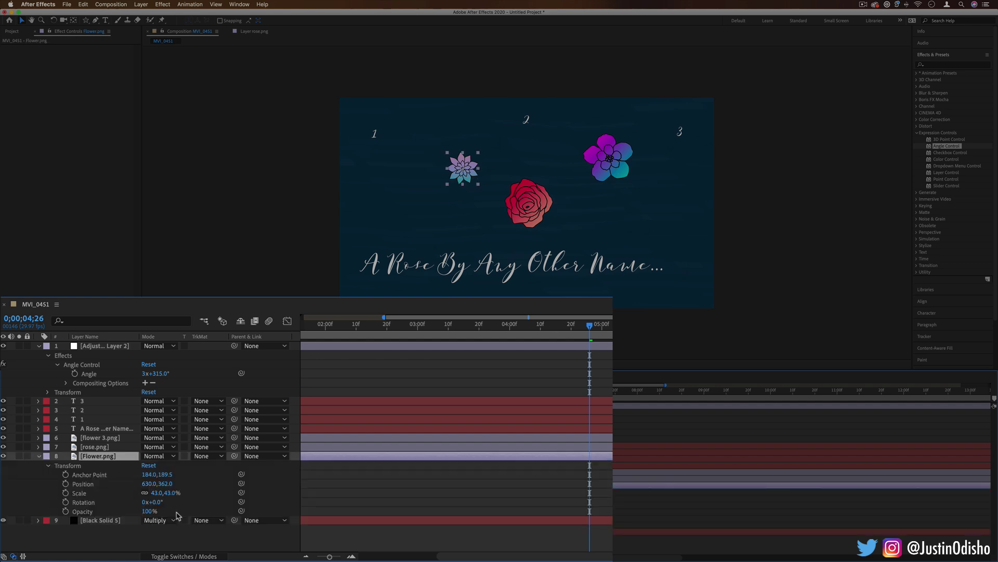
{"action": "left_click_drag", "start_coordinate": [241, 502], "coordinate": [100, 374]}
Step: Turn the adjustment layer's Angle Control to about 6x+97° to rotate all three flowers together
{"action": "left_click", "coordinate": [113, 345]}
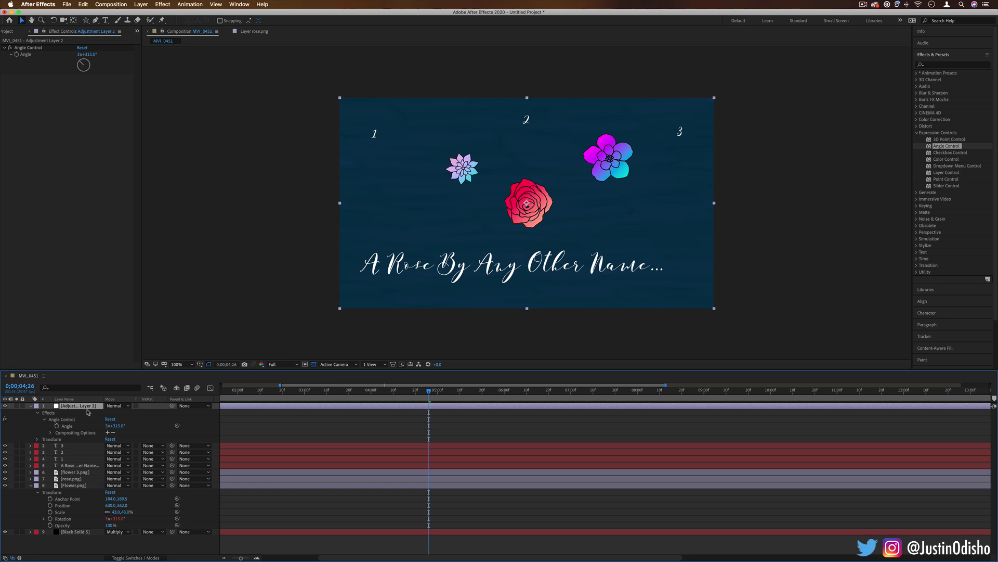
{"action": "mouse_move", "coordinate": [83, 64]}
{"action": "left_mouse_down"}
{"action": "mouse_move", "coordinate": [105, 94]}
{"action": "mouse_move", "coordinate": [133, 67]}
{"action": "mouse_move", "coordinate": [127, 40]}
{"action": "mouse_move", "coordinate": [109, 37]}
{"action": "mouse_move", "coordinate": [100, 71]}
{"action": "mouse_move", "coordinate": [147, 69]}
{"action": "mouse_move", "coordinate": [127, 39]}
{"action": "mouse_move", "coordinate": [115, 56]}
{"action": "mouse_move", "coordinate": [73, 49]}
{"action": "left_mouse_up"}
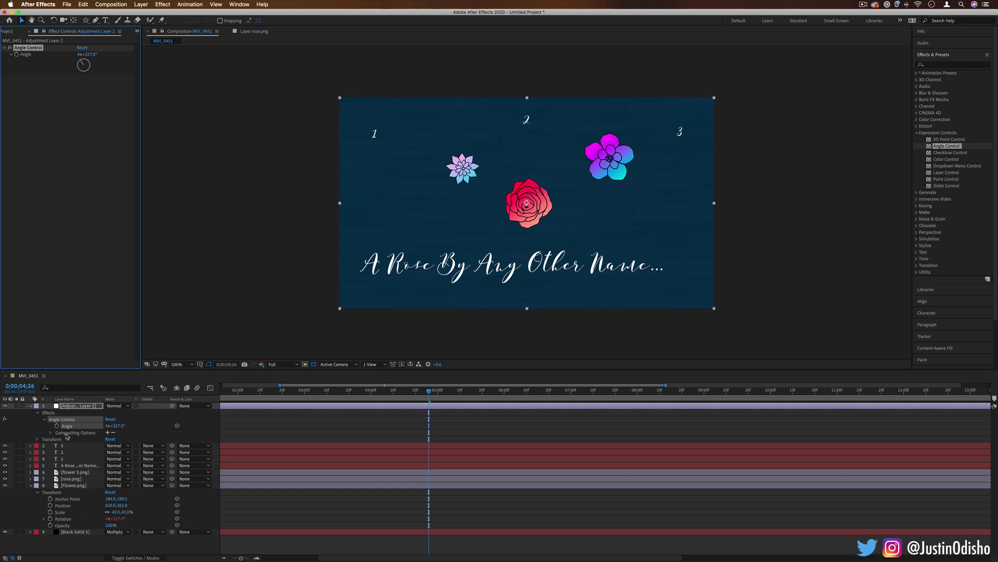
{"action": "left_click_drag", "start_coordinate": [115, 425], "coordinate": [829, 189]}
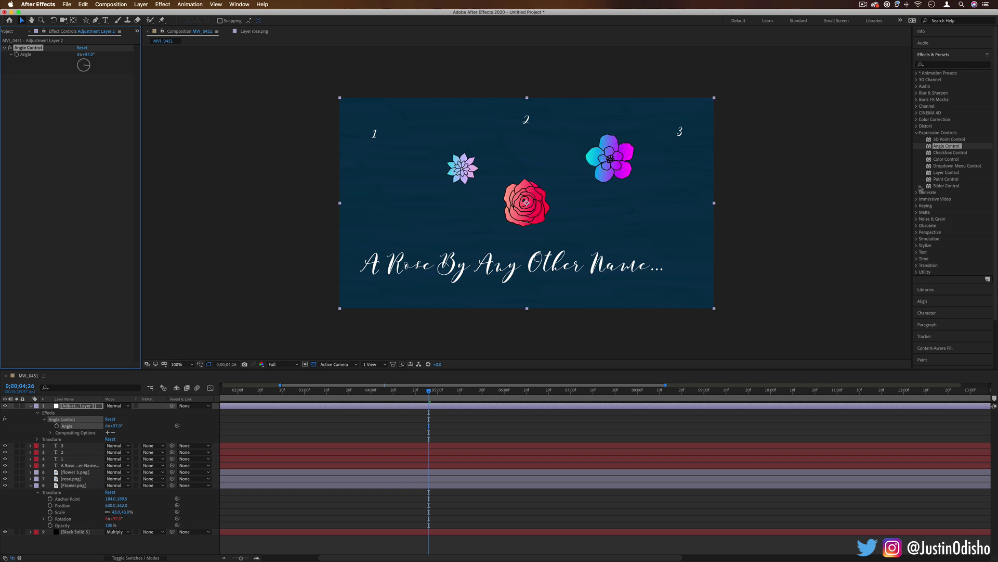
Step: Apply the Slider Control effect to the adjustment layer and link Flower.png's Scale to it
{"action": "left_click_drag", "start_coordinate": [945, 186], "coordinate": [103, 134]}
{"action": "left_click_drag", "start_coordinate": [81, 83], "coordinate": [105, 85]}
{"action": "left_click_drag", "start_coordinate": [247, 88], "coordinate": [331, 86]}
{"action": "key", "text": "super+z"}
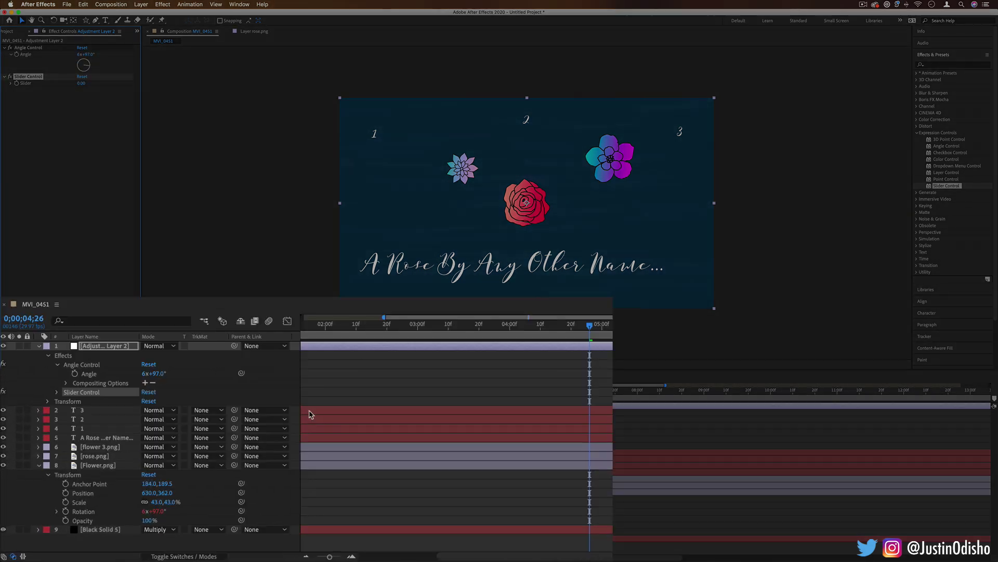
{"action": "left_click_drag", "start_coordinate": [242, 502], "coordinate": [26, 85]}
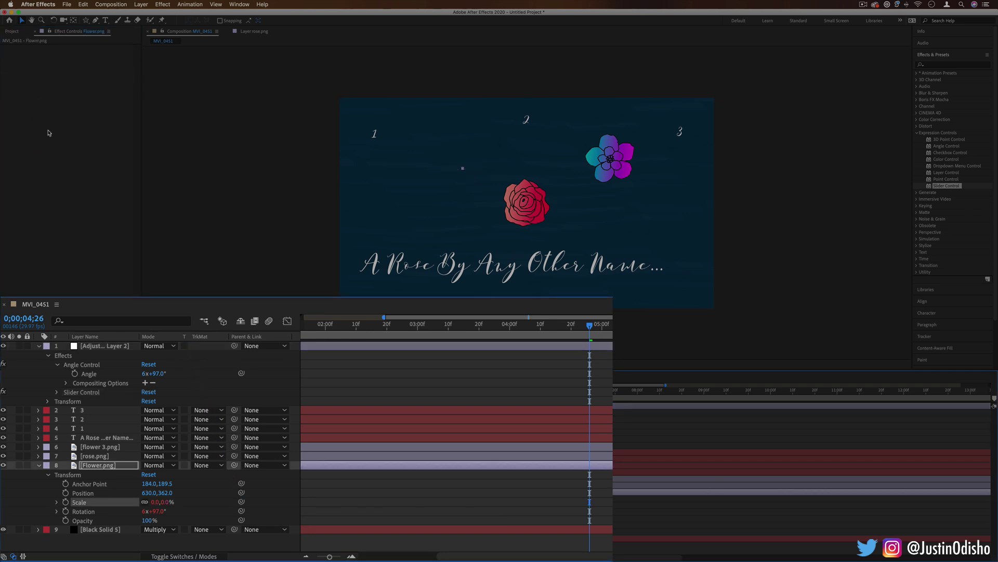
Step: Raise the Slider Control to about 48 to scale the linked flower, and remove the effect and its link
{"action": "left_click", "coordinate": [76, 406]}
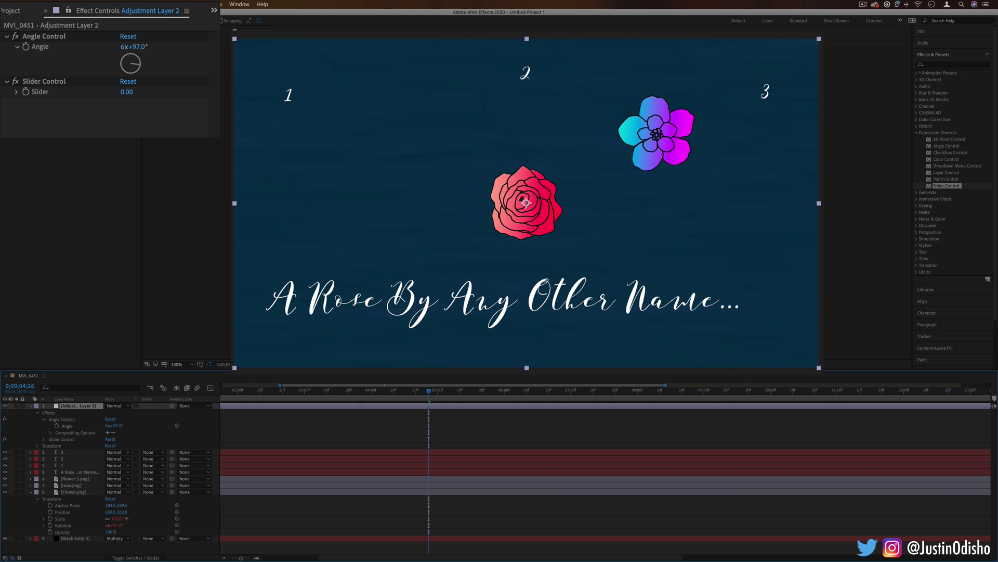
{"action": "mouse_move", "coordinate": [83, 85]}
{"action": "left_mouse_down"}
{"action": "mouse_move", "coordinate": [228, 96]}
{"action": "mouse_move", "coordinate": [156, 99]}
{"action": "mouse_move", "coordinate": [192, 103]}
{"action": "mouse_move", "coordinate": [278, 92]}
{"action": "mouse_move", "coordinate": [90, 88]}
{"action": "left_mouse_up"}
{"action": "left_click", "coordinate": [83, 84]}
{"action": "left_click", "coordinate": [78, 98]}
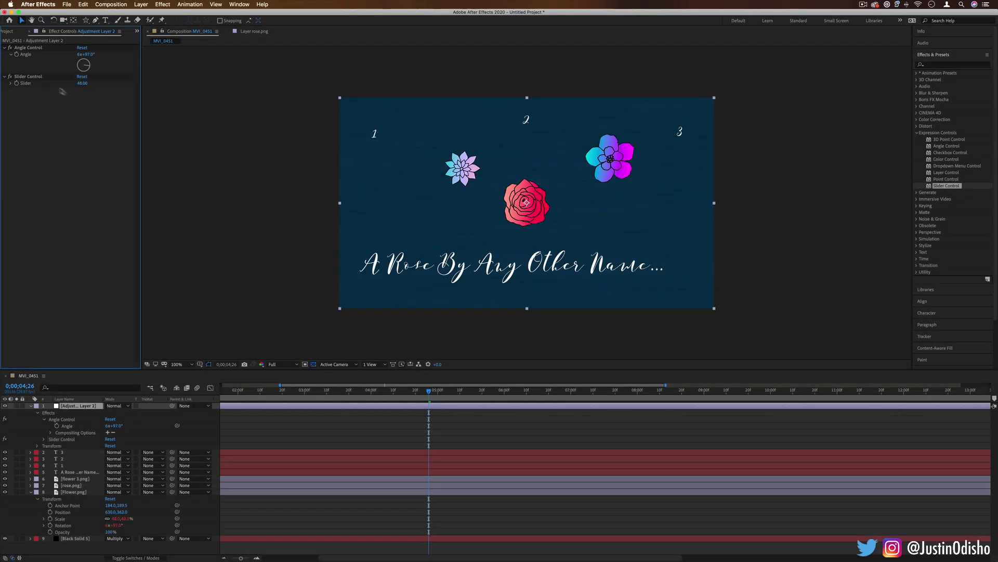
{"action": "left_click", "coordinate": [37, 77]}
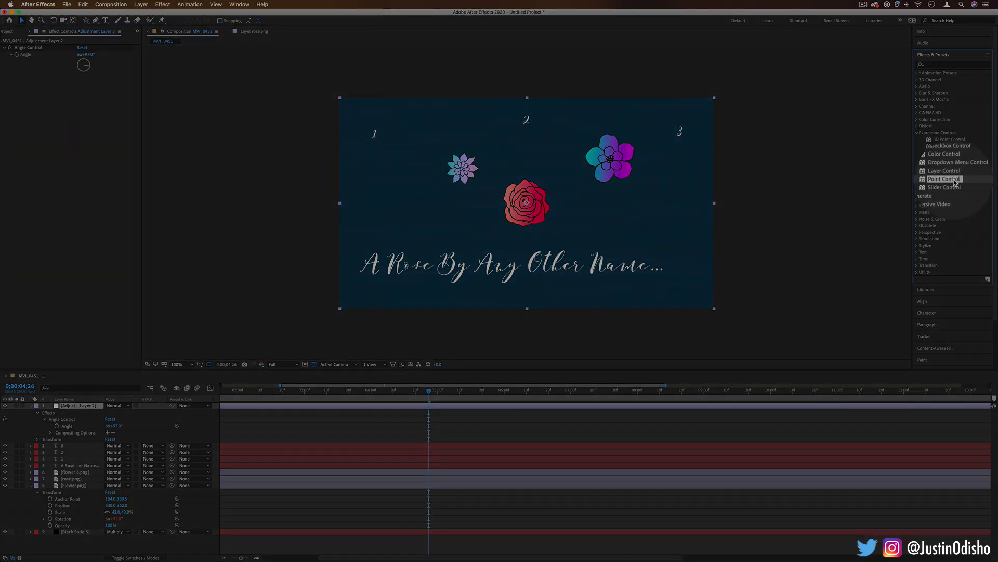
Step: Apply the Point Control effect to the adjustment layer
{"action": "left_click_drag", "start_coordinate": [947, 178], "coordinate": [43, 105]}
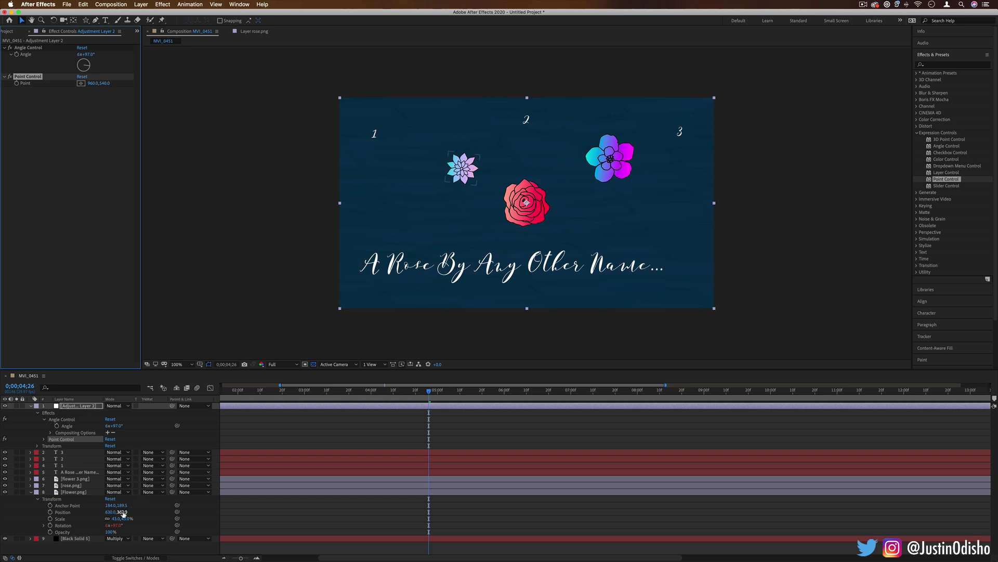
Step: Link the Position of flower 3.png, rose.png and Flower.png to the Point Control's Point property
{"action": "left_click", "coordinate": [70, 512]}
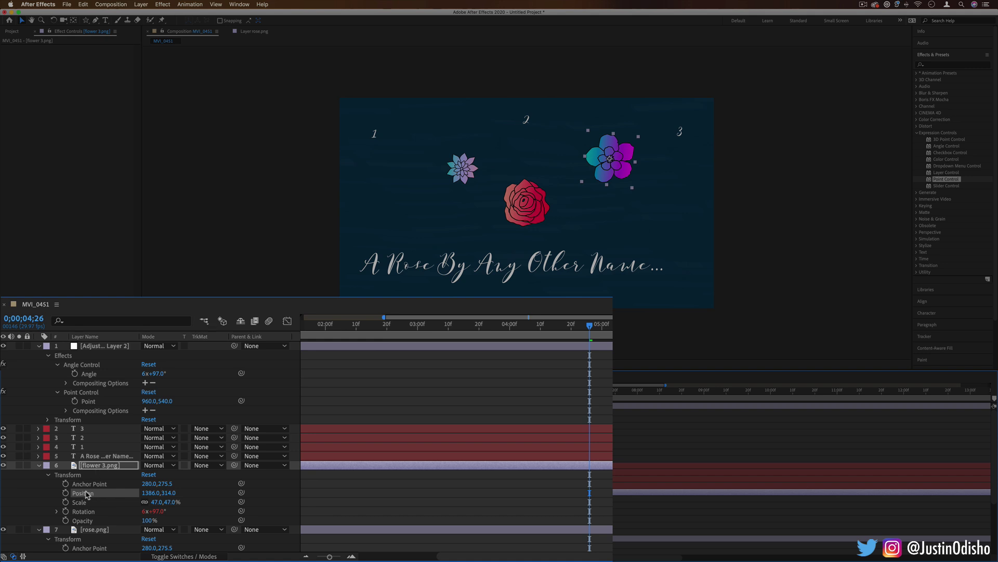
{"action": "left_click_drag", "start_coordinate": [241, 492], "coordinate": [85, 402]}
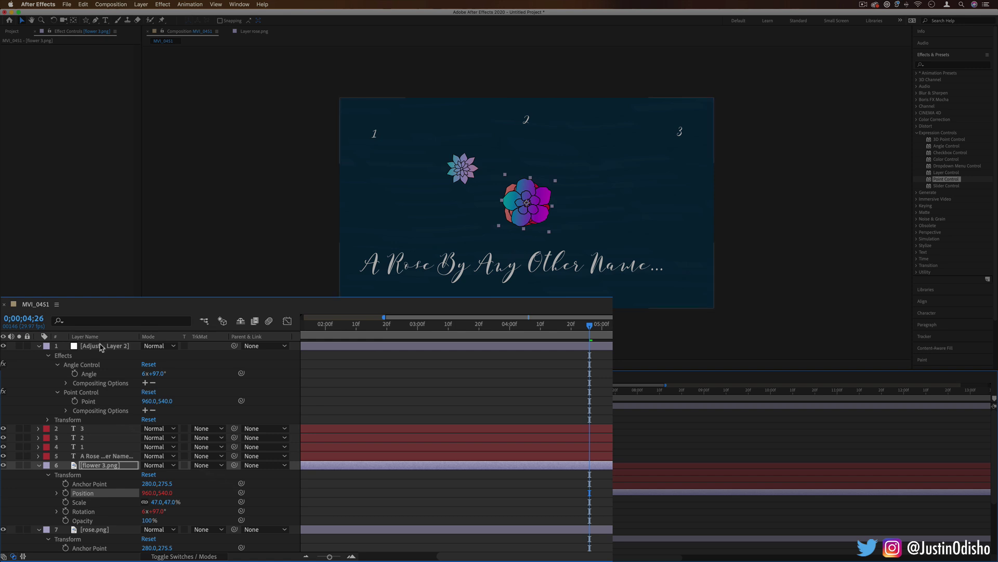
{"action": "scroll", "coordinate": [167, 464], "scroll_direction": "down", "scroll_amount": 3}
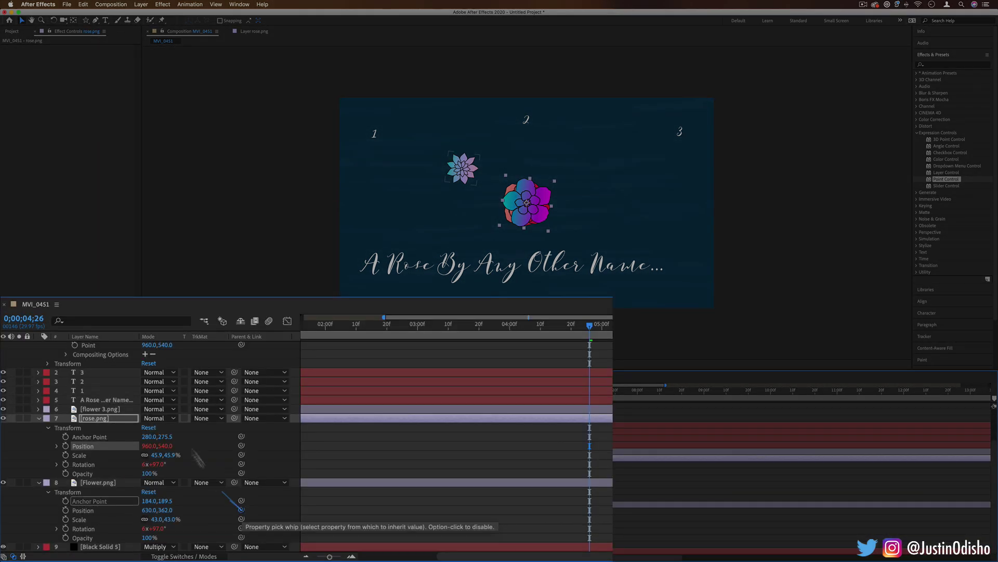
{"action": "left_click_drag", "start_coordinate": [241, 515], "coordinate": [89, 358]}
{"action": "scroll", "coordinate": [132, 413], "scroll_direction": "up", "scroll_amount": 2}
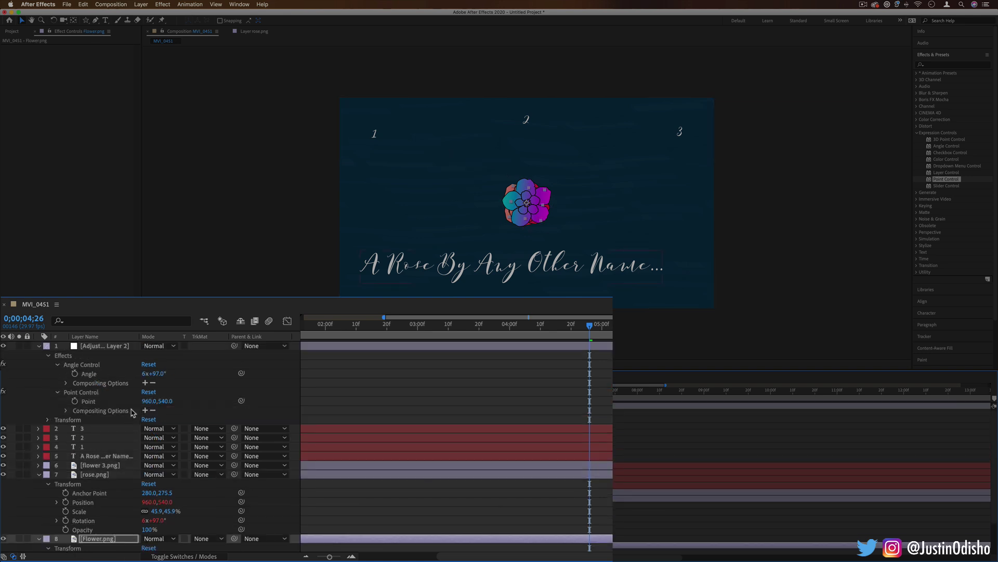
Step: Shift the Point Control's point to move the linked flowers together, and undo the shift
{"action": "left_click", "coordinate": [95, 346]}
{"action": "left_click_drag", "start_coordinate": [94, 83], "coordinate": [89, 106]}
{"action": "key", "text": "super+z"}
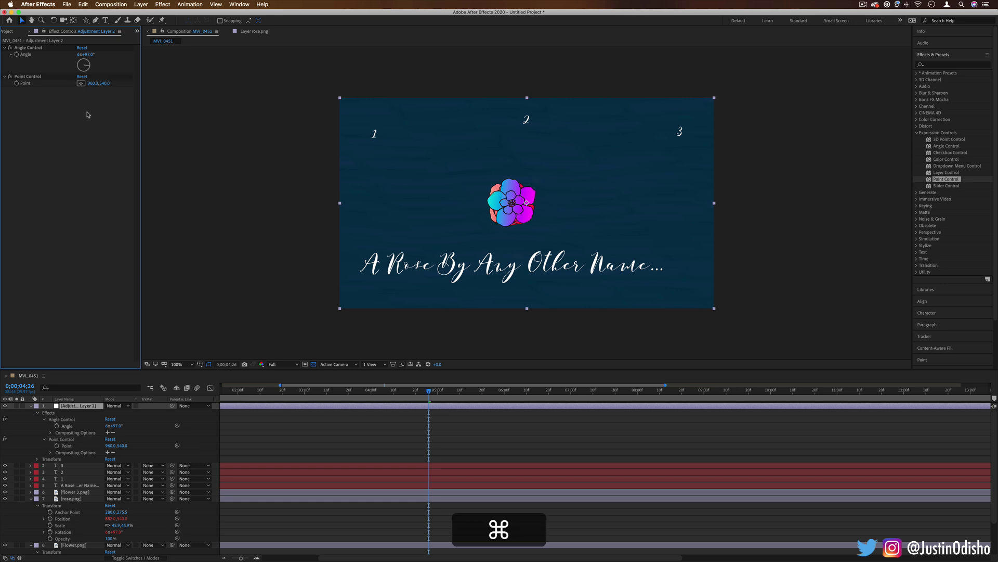
Step: Undo the Position links of the three flowers to the Point Control
{"action": "left_click", "coordinate": [147, 501]}
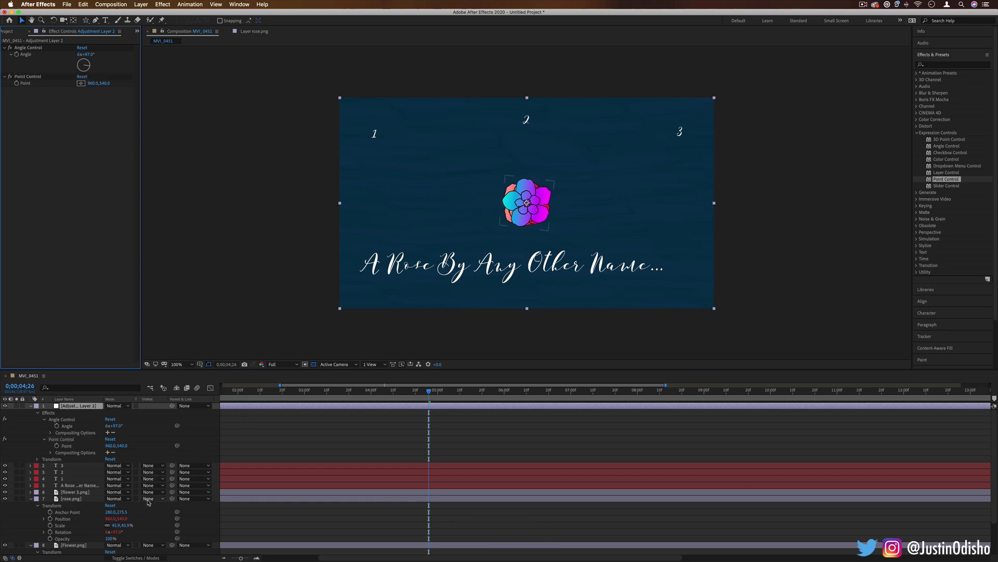
{"action": "left_click", "coordinate": [56, 525]}
{"action": "left_click", "coordinate": [63, 519]}
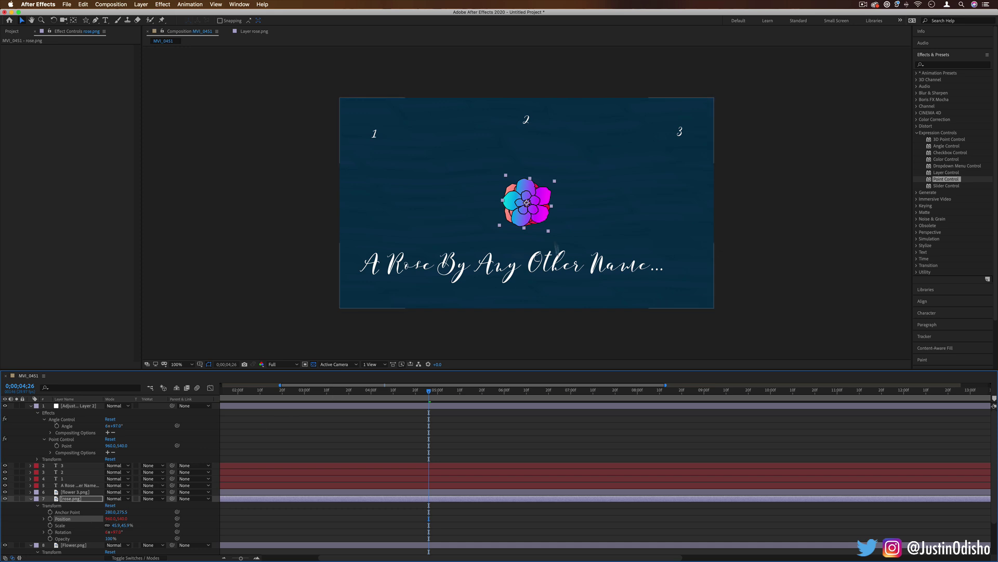
{"action": "key", "text": "super"}
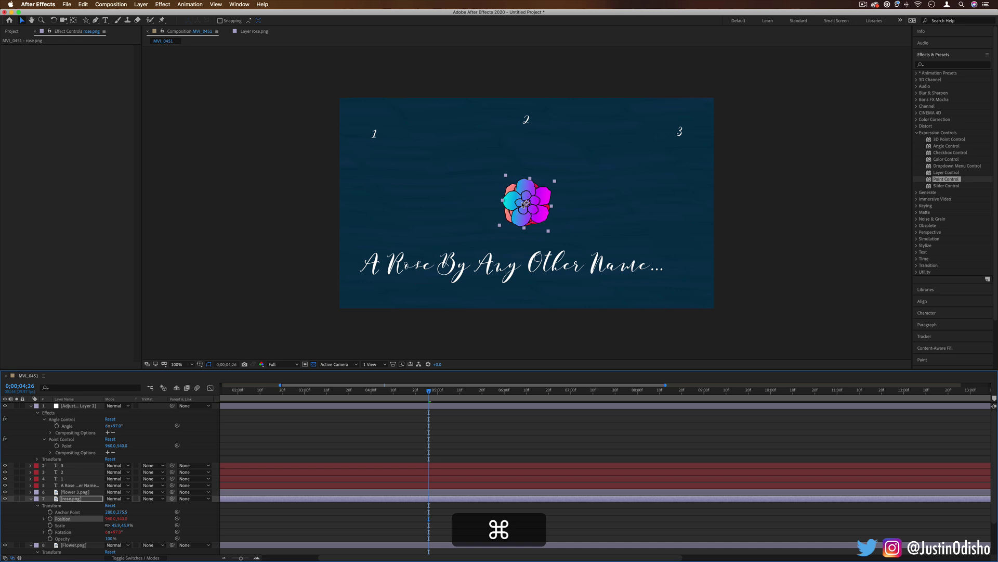
{"action": "key", "text": "super+z"}
{"action": "left_click", "coordinate": [524, 203]}
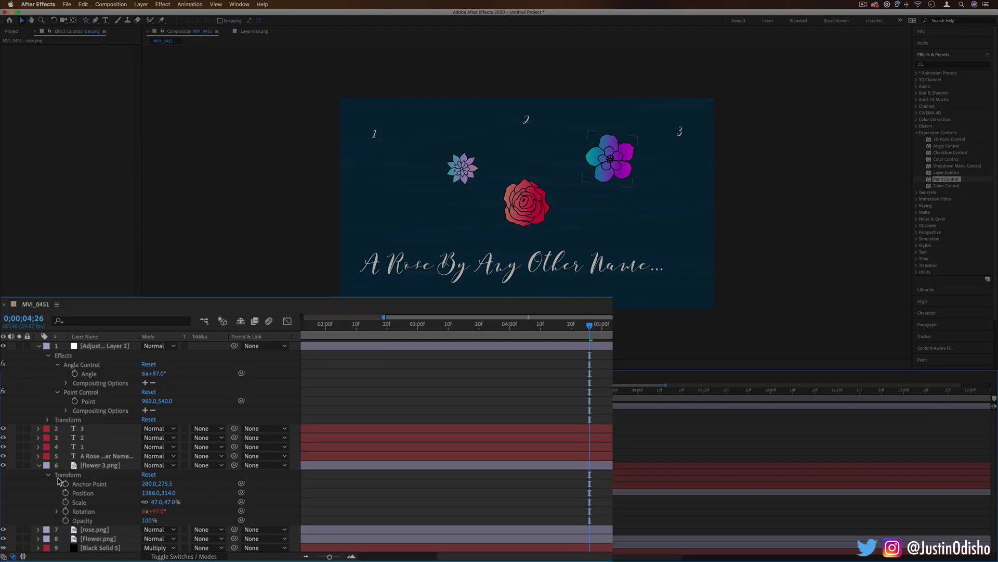
Step: Replace the Position expression of flower 3.png with a link to the Point Control's Point followed by "+ value"
{"action": "key", "text": "alt"}
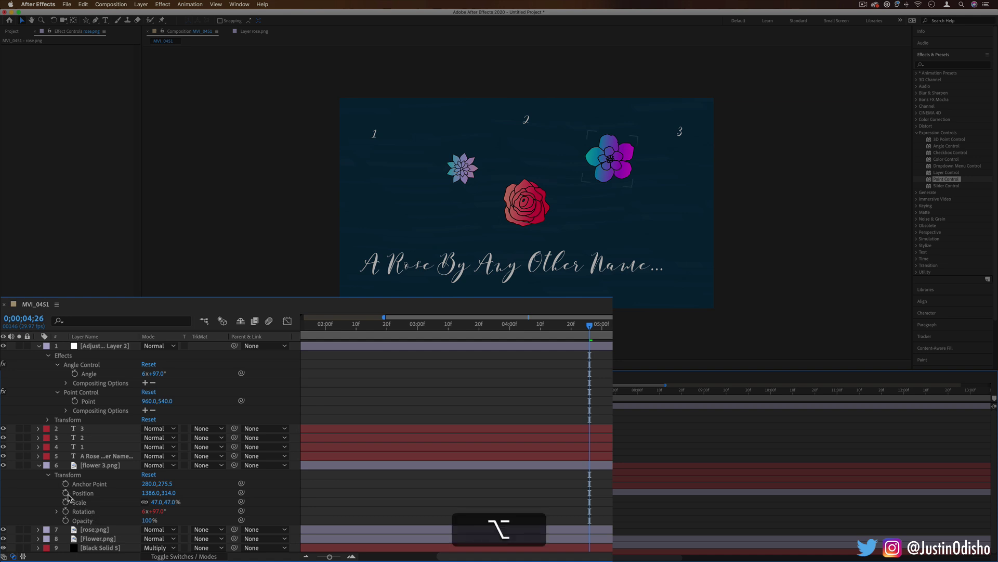
{"action": "left_click", "coordinate": [66, 493], "text": "alt"}
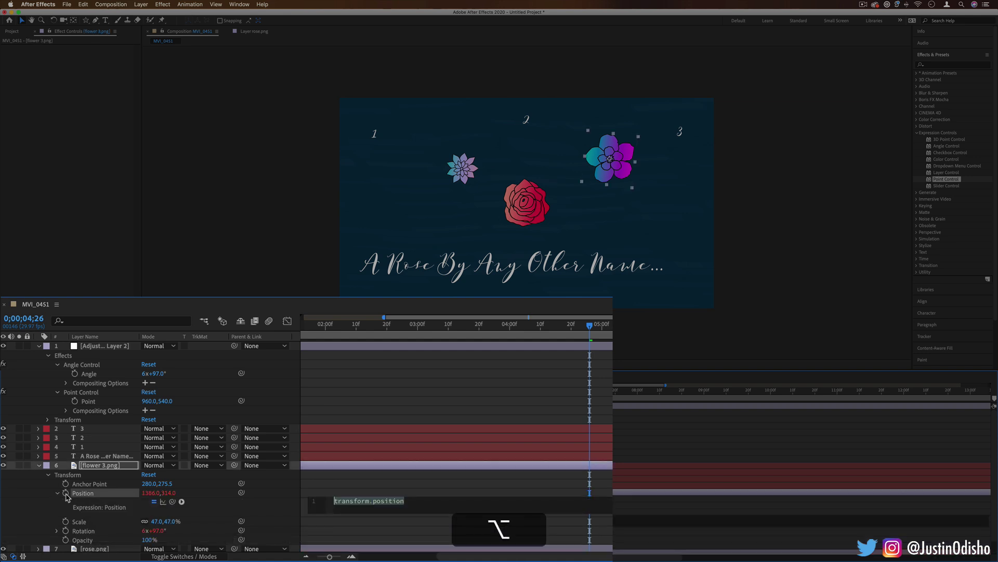
{"action": "key", "text": "BackSpace"}
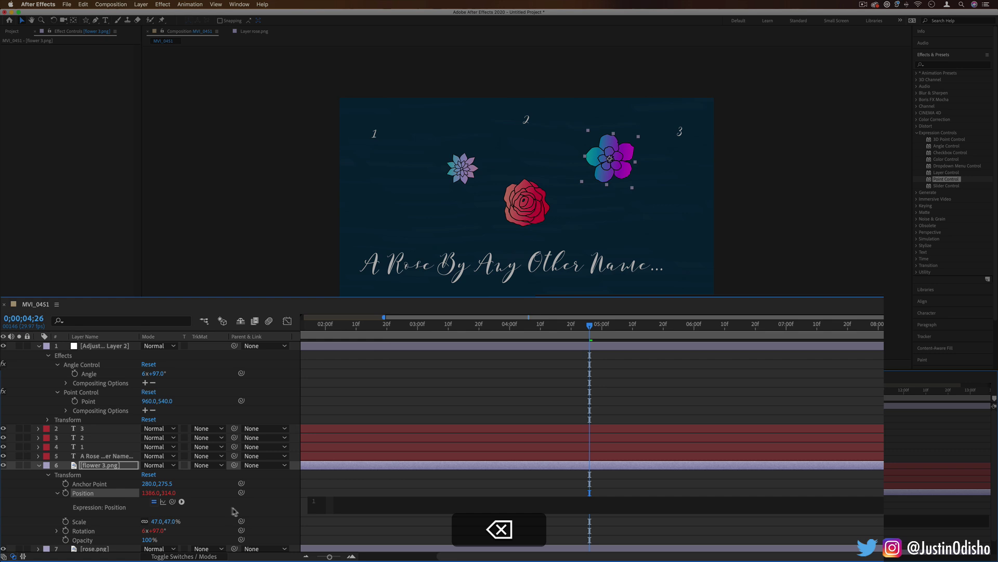
{"action": "left_click_drag", "start_coordinate": [241, 492], "coordinate": [98, 403]}
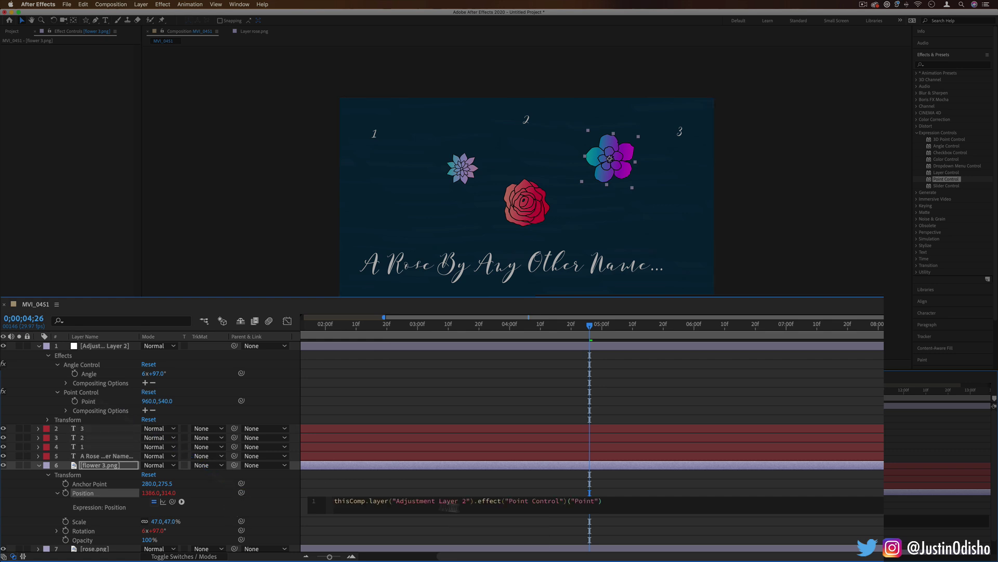
{"action": "type", "text": "+"}
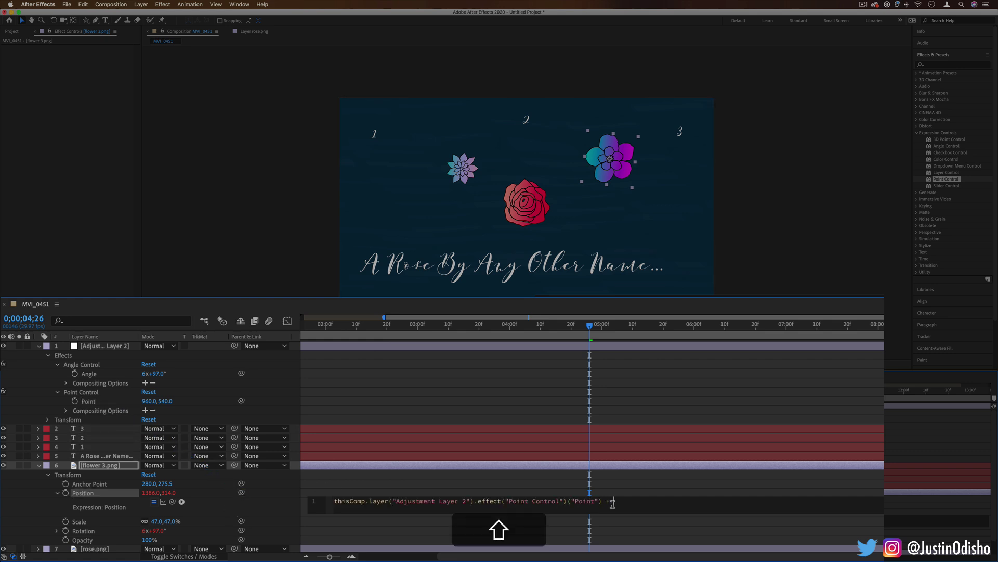
{"action": "type", "text": " value"}
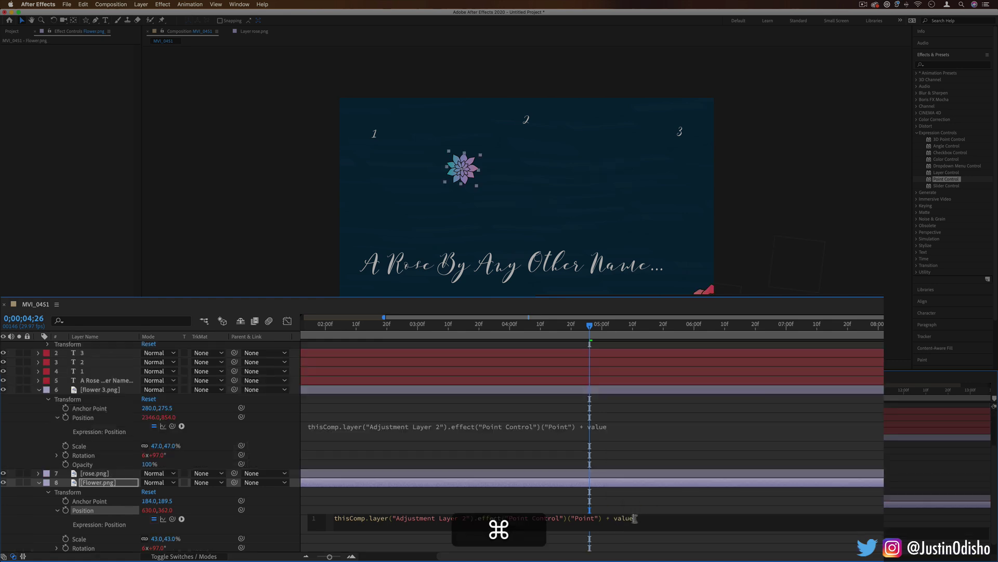
Step: Apply the same Point Control "+ value" expression to Flower.png's Position and collapse the flower layers
{"action": "left_click_drag", "start_coordinate": [638, 519], "coordinate": [599, 519]}
{"action": "left_click", "coordinate": [33, 504]}
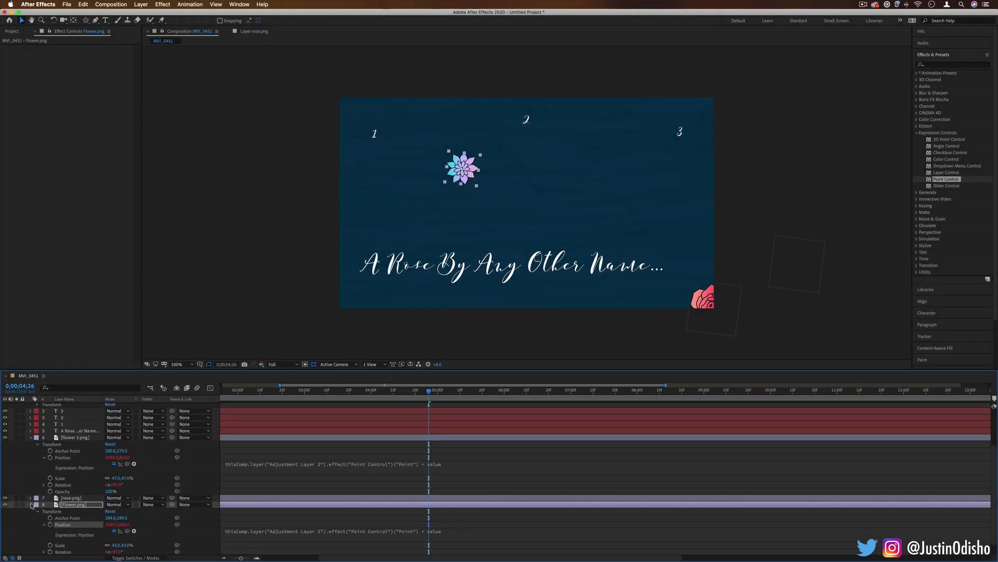
{"action": "left_click", "coordinate": [31, 478]}
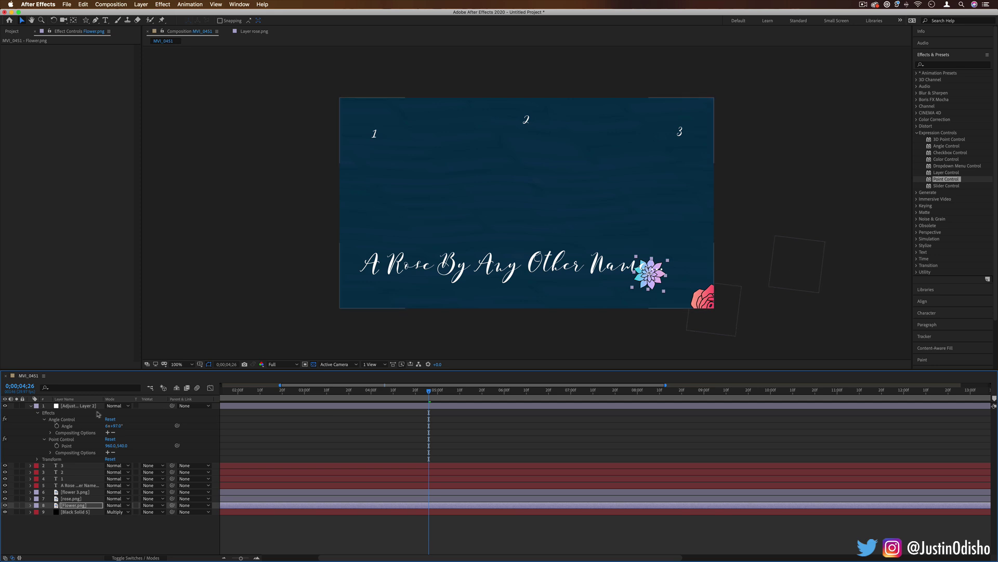
Step: Reposition the Point Control's point around the composition to move the linked flowers together, finishing at about -35, -8
{"action": "left_click", "coordinate": [73, 446]}
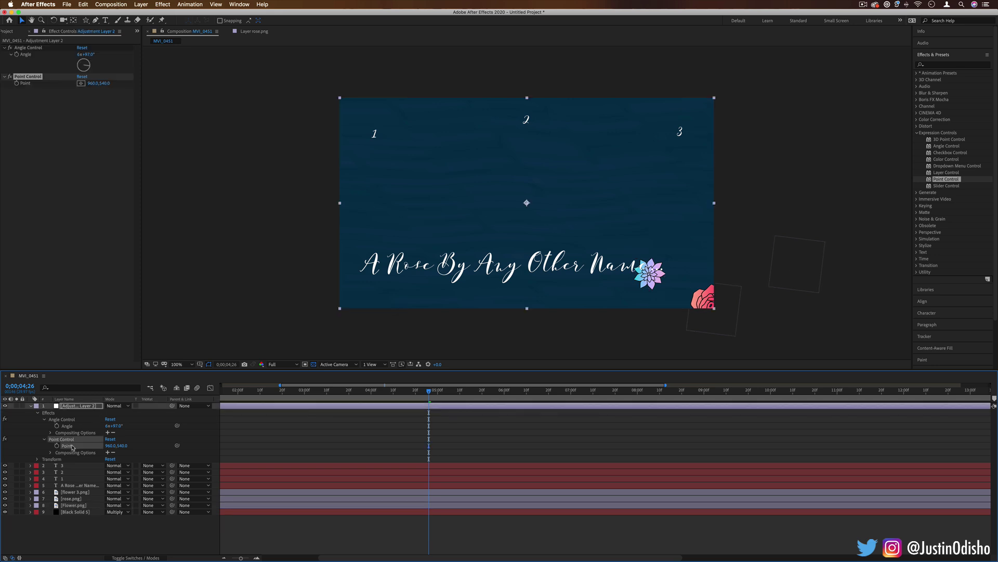
{"action": "left_click", "coordinate": [81, 83]}
{"action": "left_click", "coordinate": [459, 179]}
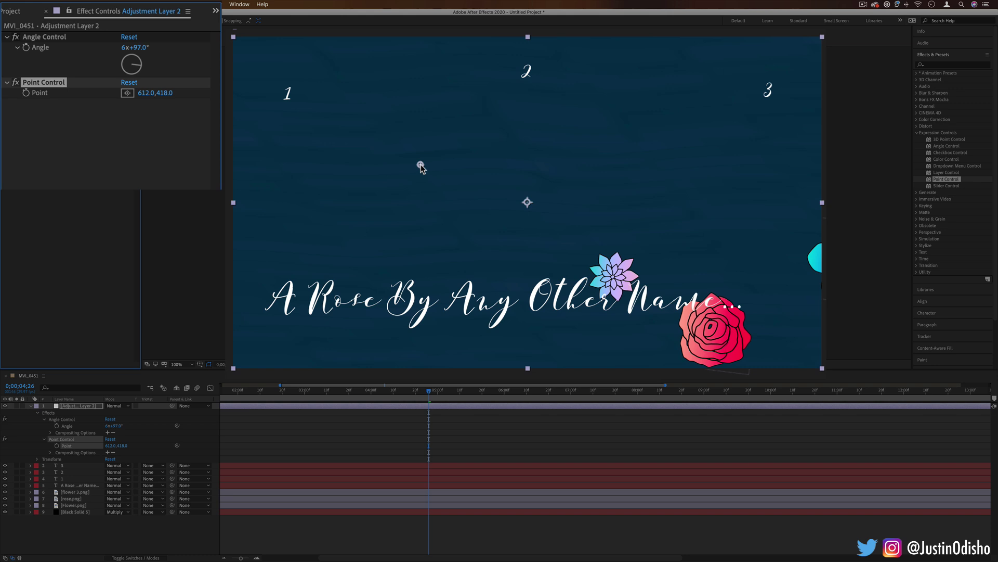
{"action": "left_click", "coordinate": [127, 93]}
{"action": "left_click", "coordinate": [241, 92]}
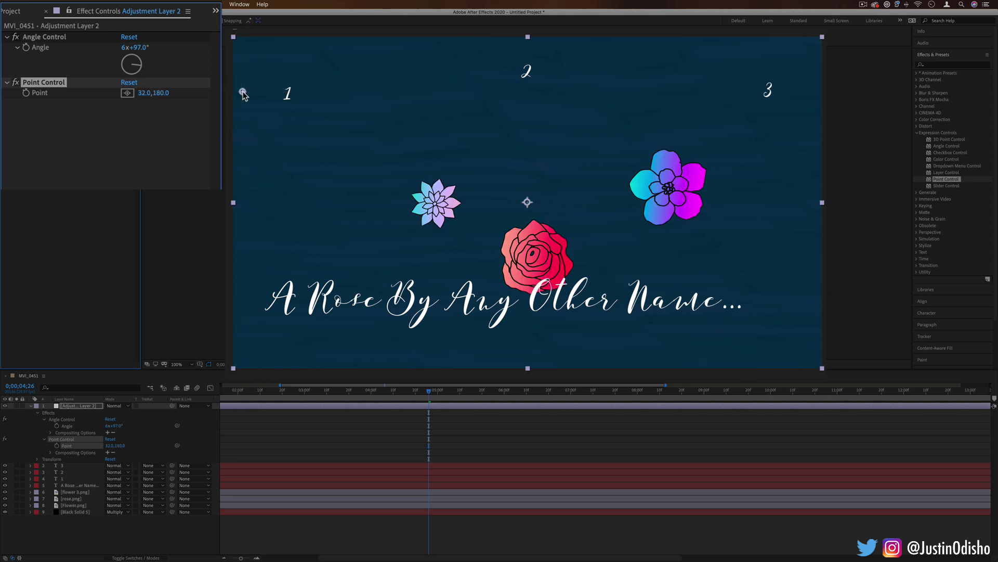
{"action": "left_click", "coordinate": [82, 84]}
{"action": "left_click", "coordinate": [427, 134]}
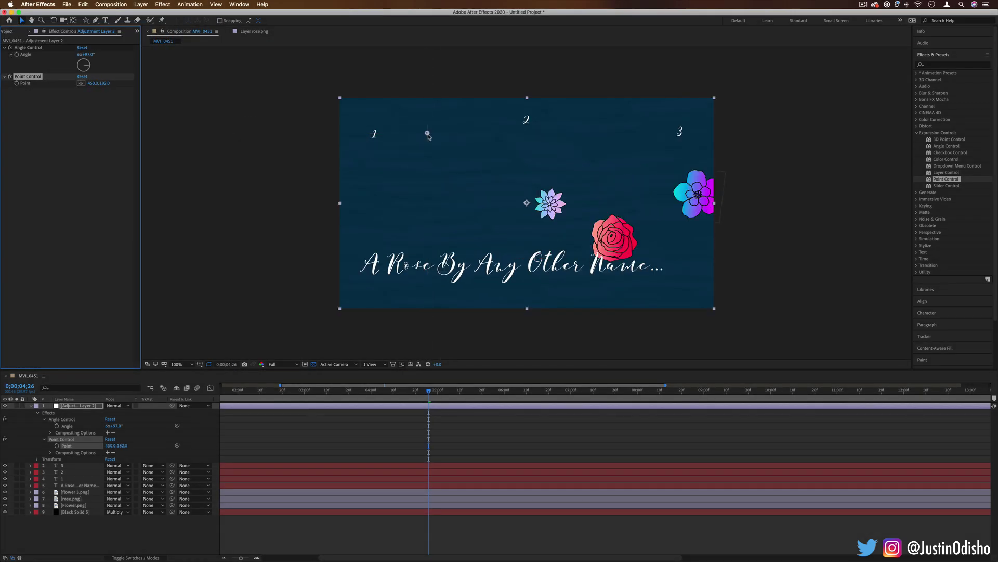
{"action": "mouse_move", "coordinate": [102, 83]}
{"action": "left_mouse_down"}
{"action": "mouse_move", "coordinate": [3, 102]}
{"action": "mouse_move", "coordinate": [154, 102]}
{"action": "mouse_move", "coordinate": [83, 107]}
{"action": "mouse_move", "coordinate": [69, 122]}
{"action": "left_mouse_up"}
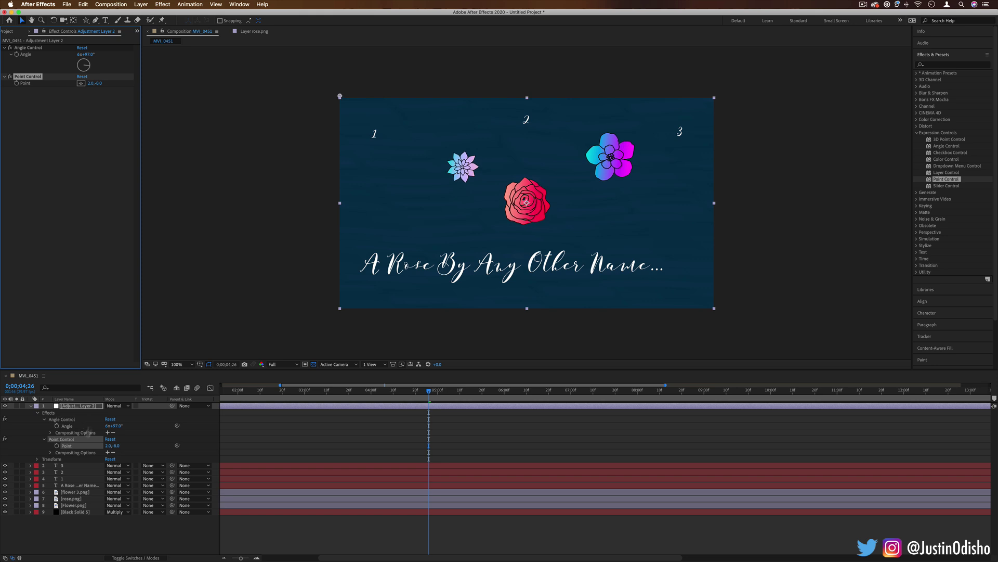
{"action": "mouse_move", "coordinate": [90, 83]}
{"action": "left_mouse_down"}
{"action": "mouse_move", "coordinate": [5, 110]}
{"action": "mouse_move", "coordinate": [57, 115]}
{"action": "mouse_move", "coordinate": [1, 130]}
{"action": "mouse_move", "coordinate": [132, 147]}
{"action": "left_mouse_up"}
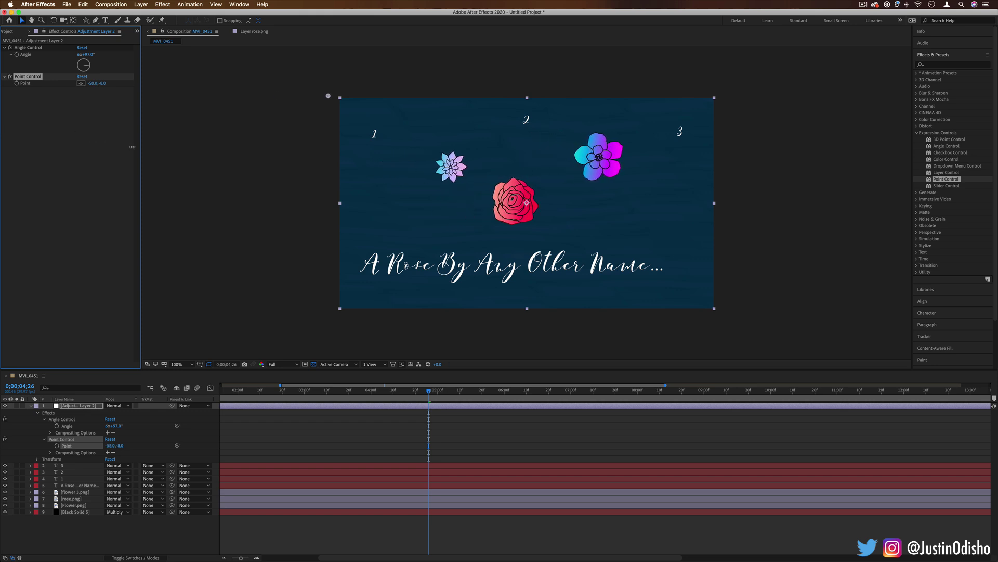
Step: Try the 3D Point Control effect on Adjustment Layer 2 and adjust its Z coordinate
{"action": "left_click", "coordinate": [957, 180]}
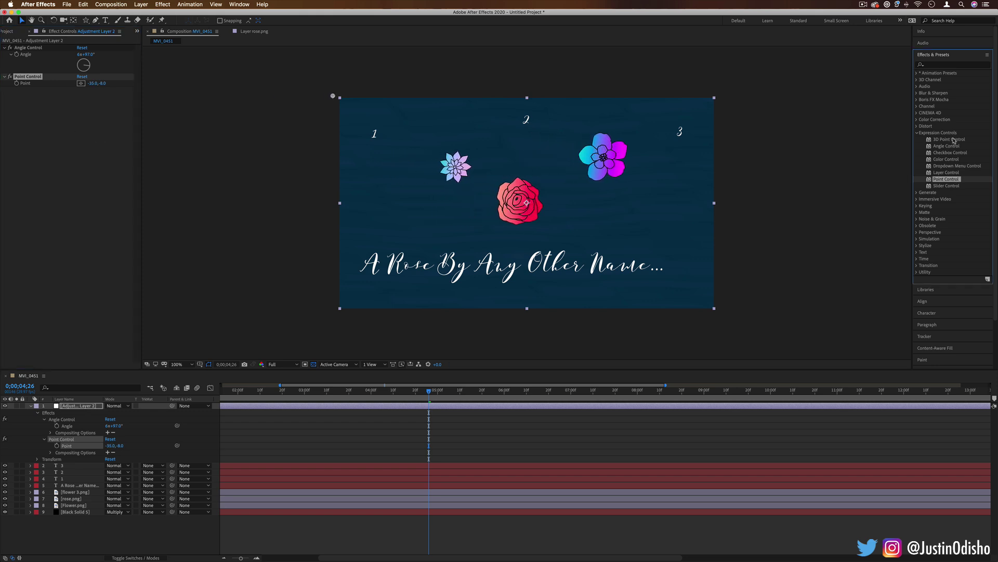
{"action": "left_click_drag", "start_coordinate": [954, 140], "coordinate": [53, 138]}
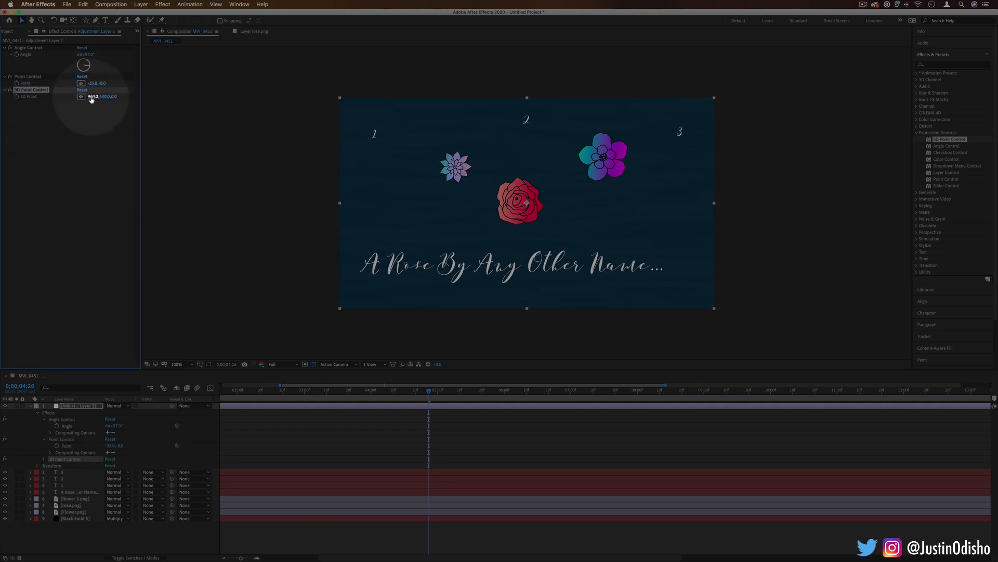
{"action": "left_click", "coordinate": [122, 100]}
{"action": "left_click_drag", "start_coordinate": [114, 97], "coordinate": [147, 99]}
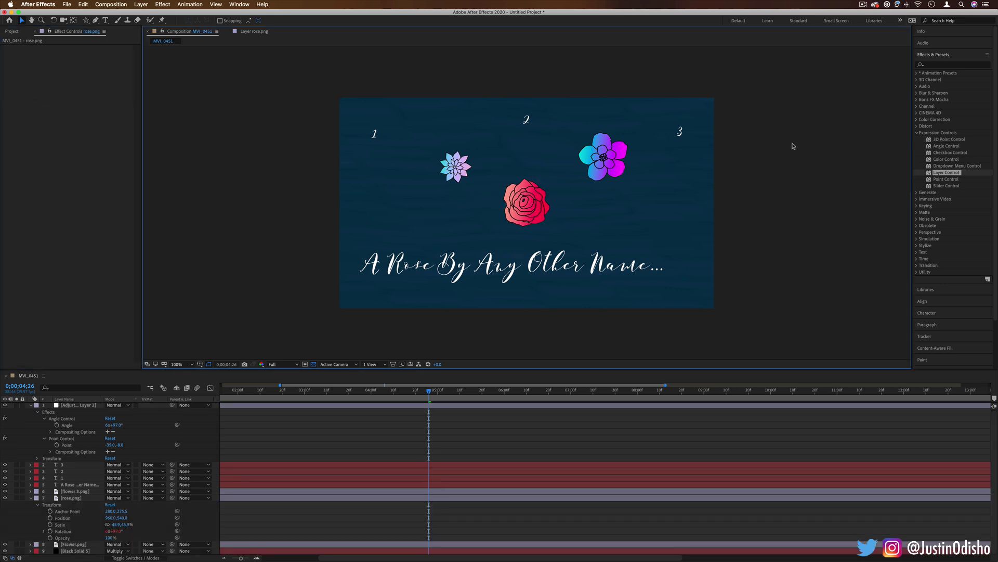
Step: Apply the Layer Control effect to rose.png and review its layer choices, keeping rose.png as the layer
{"action": "left_click", "coordinate": [948, 176]}
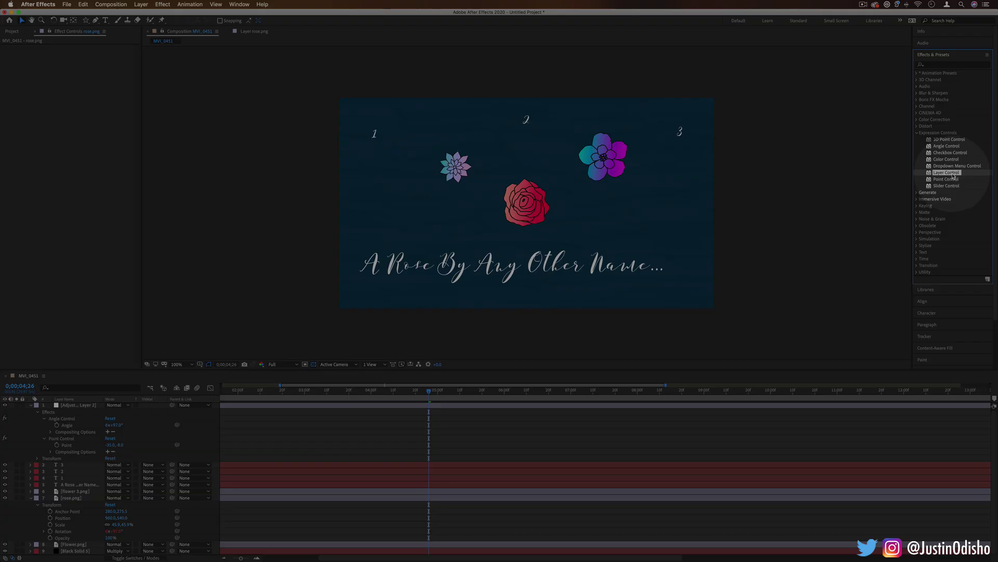
{"action": "left_click_drag", "start_coordinate": [954, 177], "coordinate": [71, 499]}
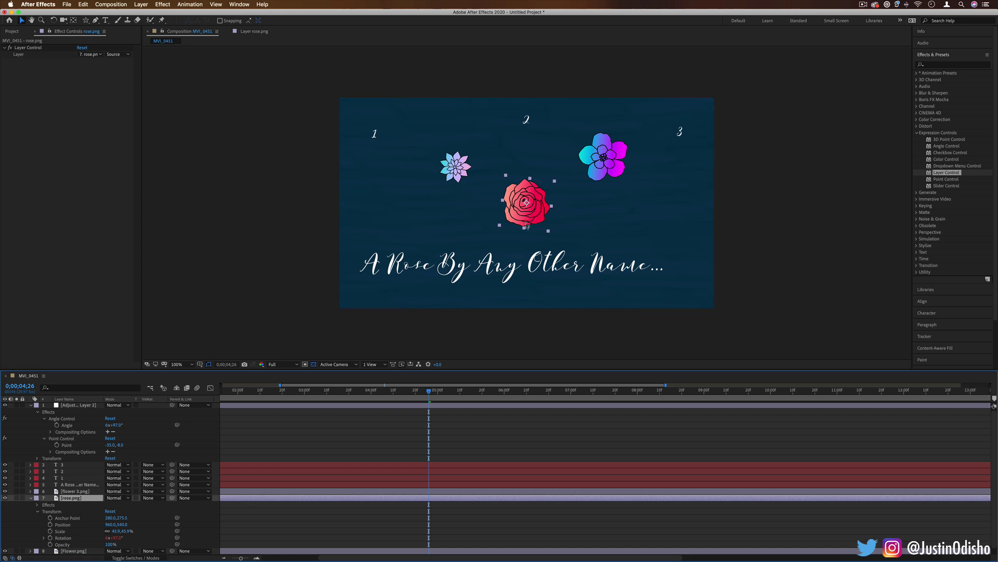
{"action": "left_click", "coordinate": [90, 54]}
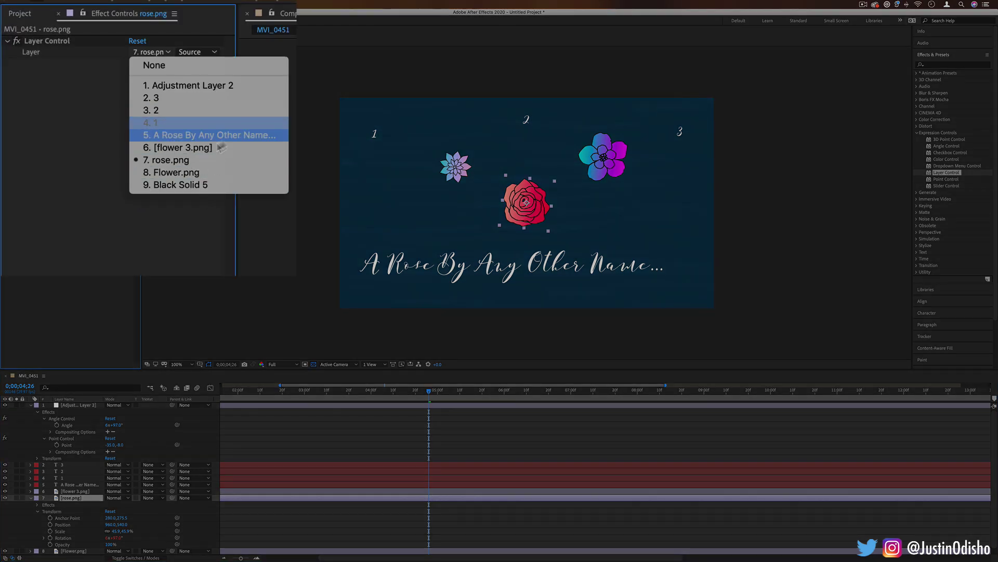
{"action": "left_click", "coordinate": [90, 130]}
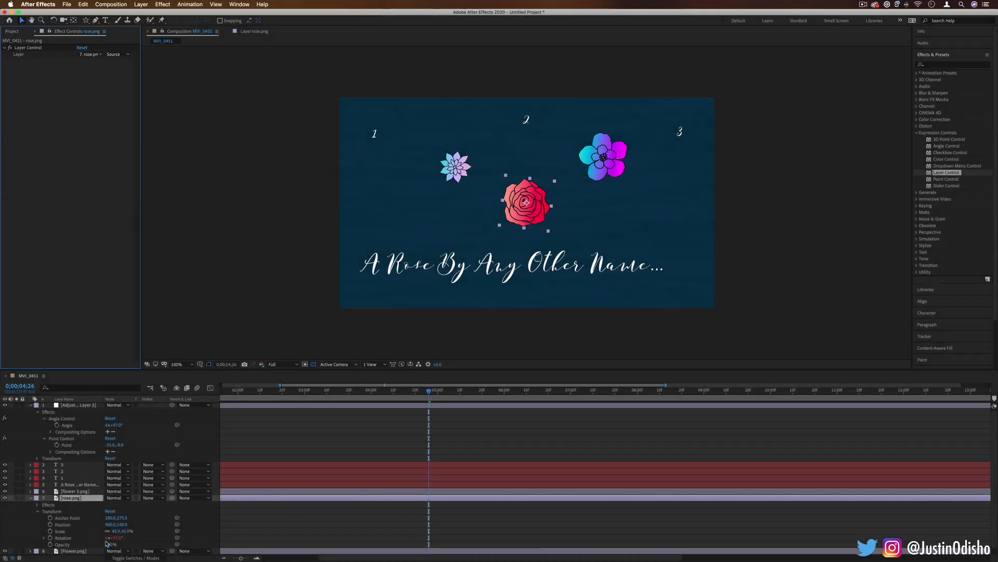
Step: Add an expression to rose.png's Position linked to the Layer Control's Layer, and move the current time to 0;00;04;20
{"action": "left_click", "coordinate": [71, 525]}
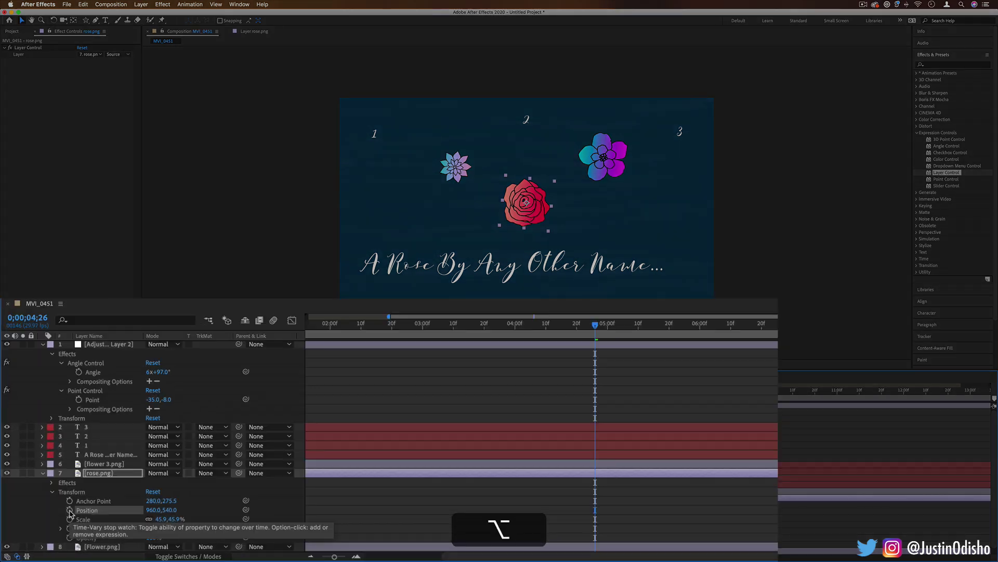
{"action": "left_click", "coordinate": [51, 524], "text": "alt"}
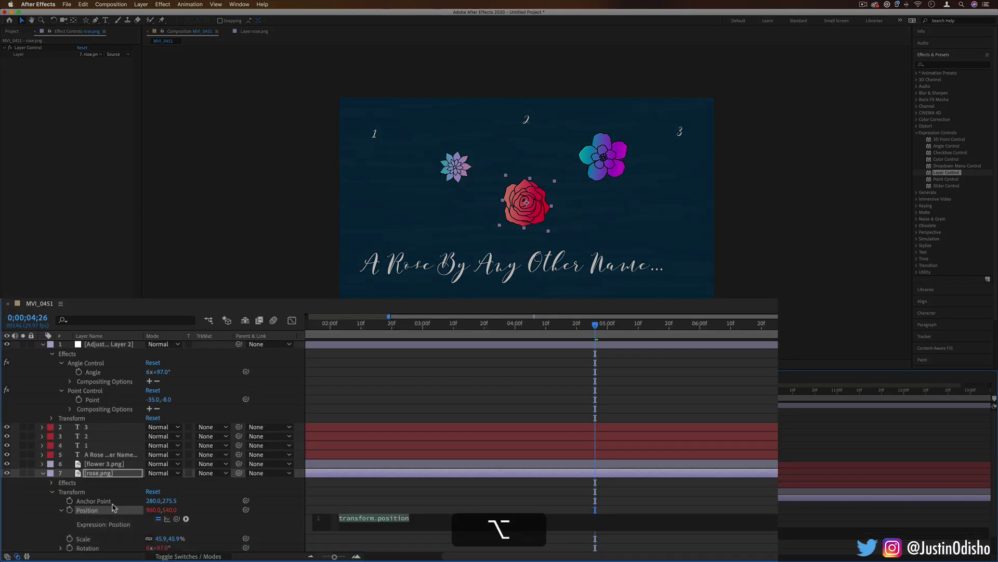
{"action": "left_click_drag", "start_coordinate": [177, 518], "coordinate": [36, 57]}
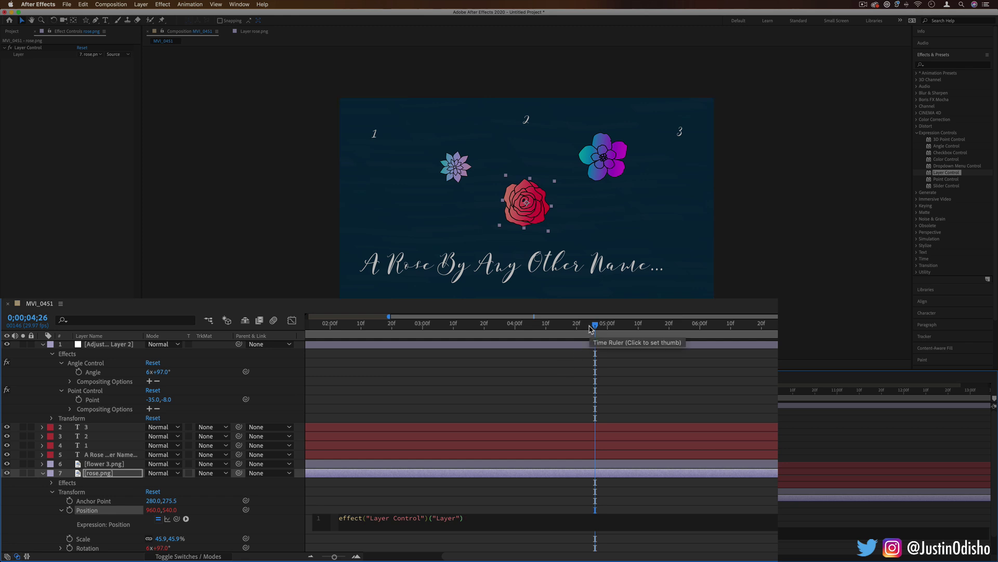
{"action": "mouse_move", "coordinate": [591, 328]}
{"action": "left_mouse_down"}
{"action": "mouse_move", "coordinate": [561, 325]}
{"action": "mouse_move", "coordinate": [577, 325]}
{"action": "left_mouse_up"}
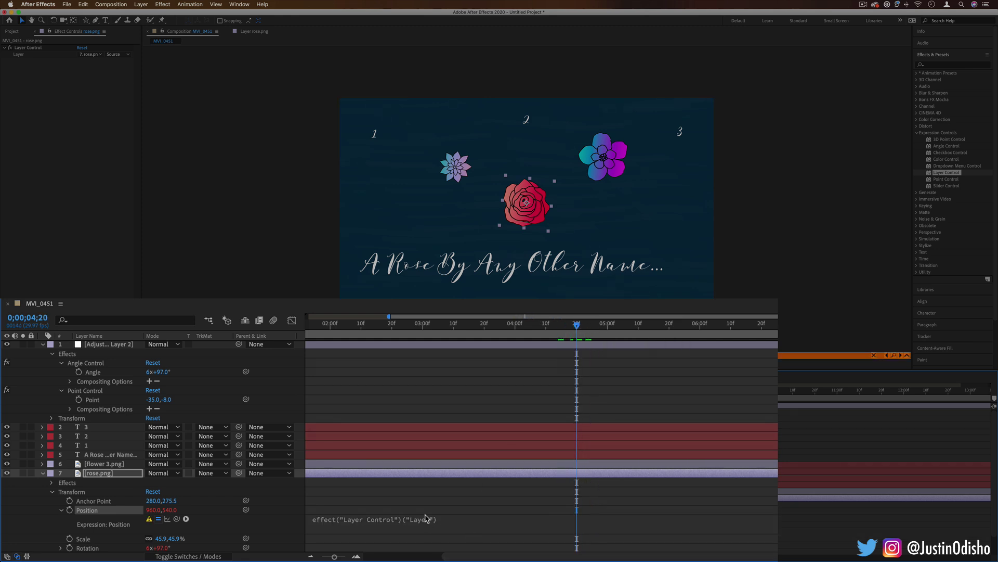
Step: Append ".transform.position" to rose.png's Layer Control expression and move the current time to 0;00;04;02
{"action": "left_click", "coordinate": [458, 517]}
{"action": "left_click", "coordinate": [479, 514]}
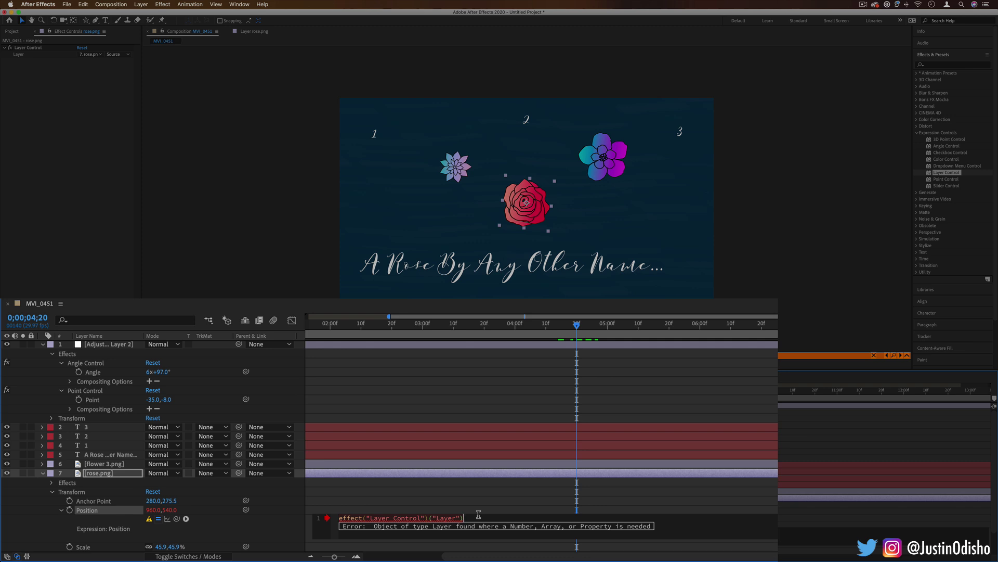
{"action": "type", "text": "transofr"}
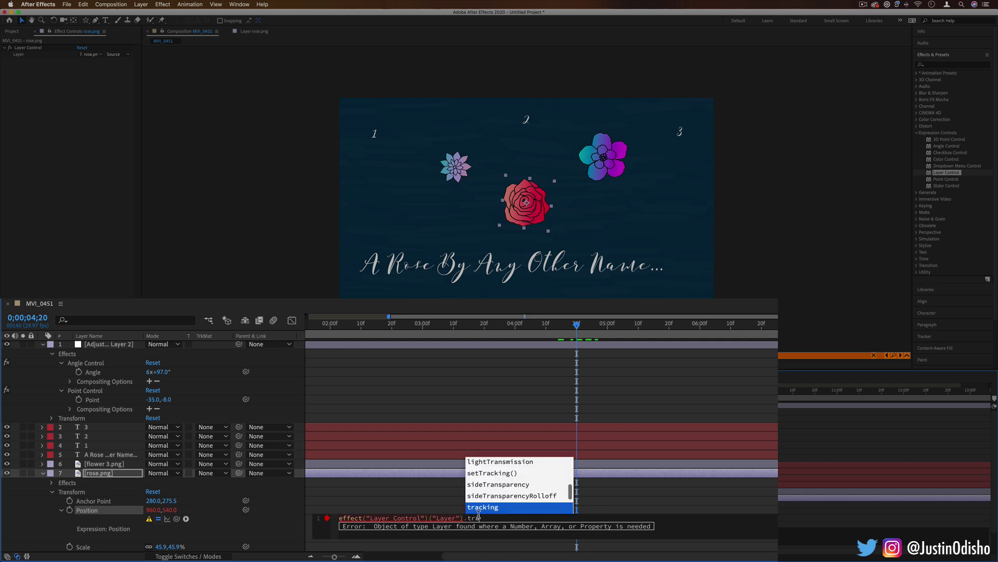
{"action": "key", "text": "BackSpace"}
{"action": "type", "text": "orm"}
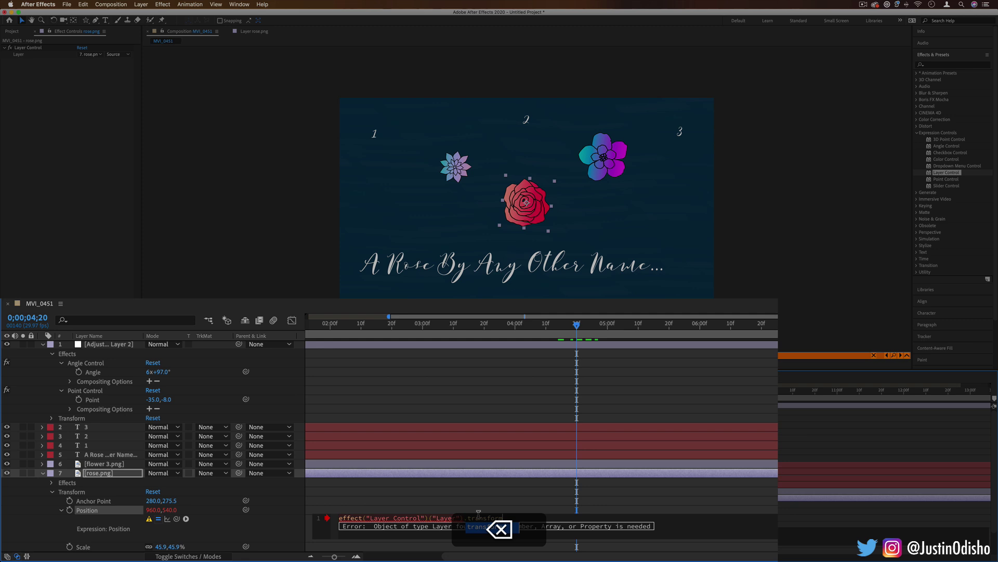
{"action": "type", "text": "."}
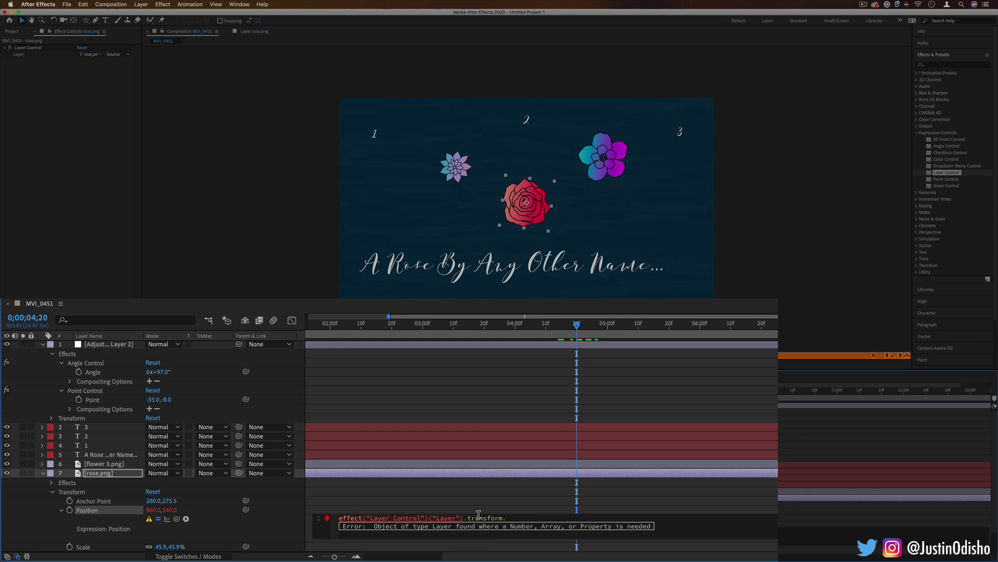
{"action": "type", "text": "position"}
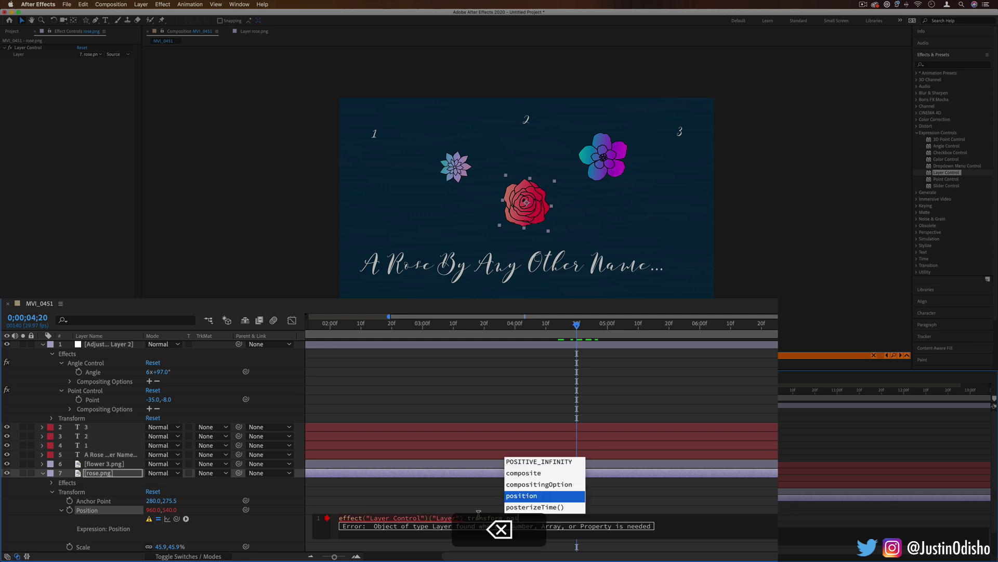
{"action": "key", "text": "Return"}
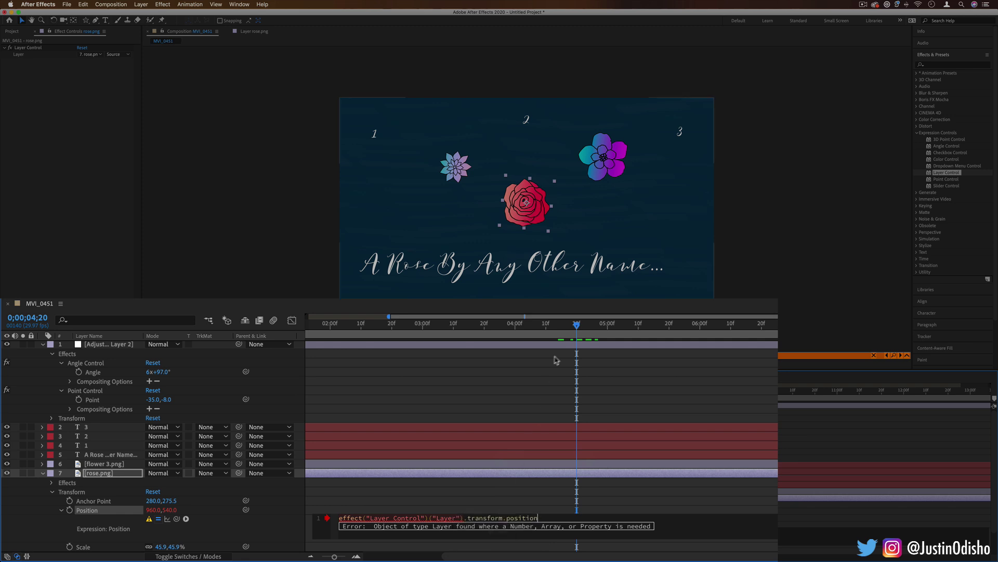
{"action": "left_click_drag", "start_coordinate": [564, 327], "coordinate": [522, 328]}
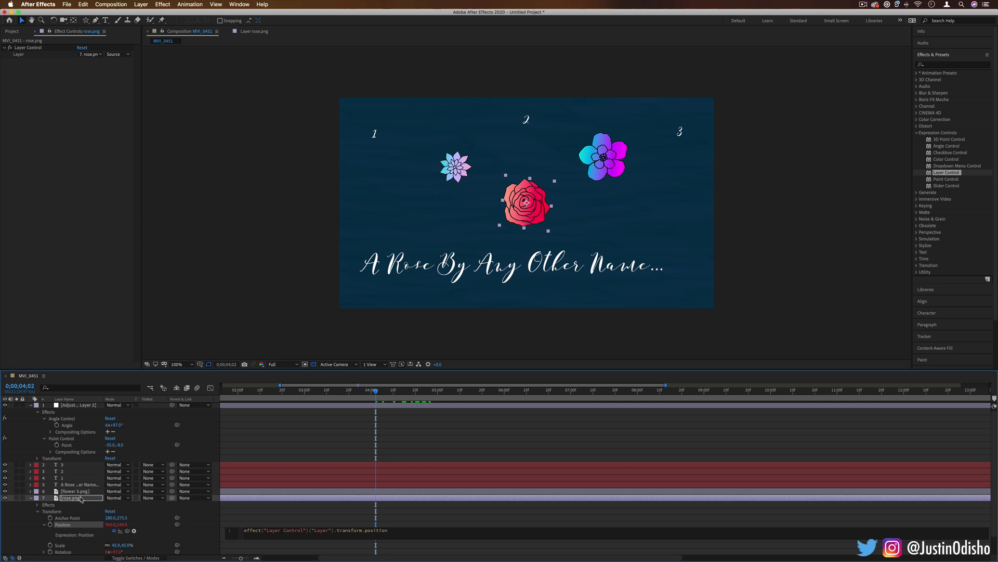
Step: Switch rose.png's Layer Control to text layer 1 and then to text layer 2 to move the rose onto each number
{"action": "left_click", "coordinate": [89, 54]}
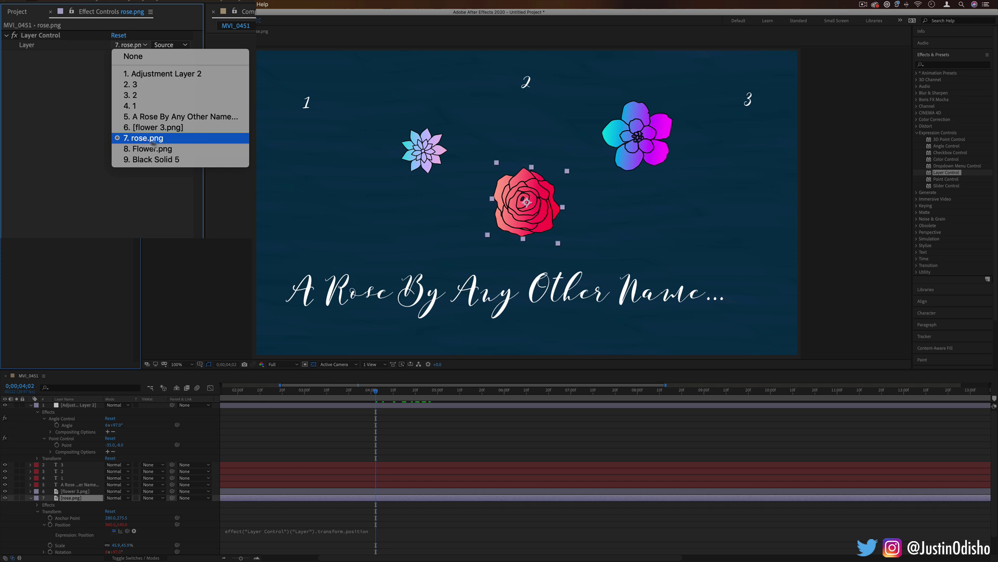
{"action": "left_click", "coordinate": [143, 107]}
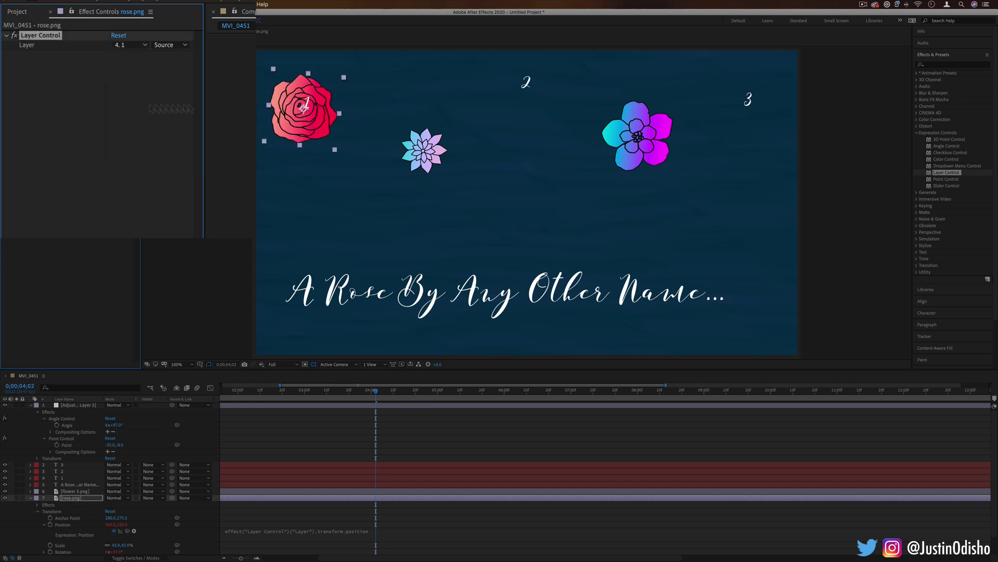
{"action": "left_click", "coordinate": [125, 46]}
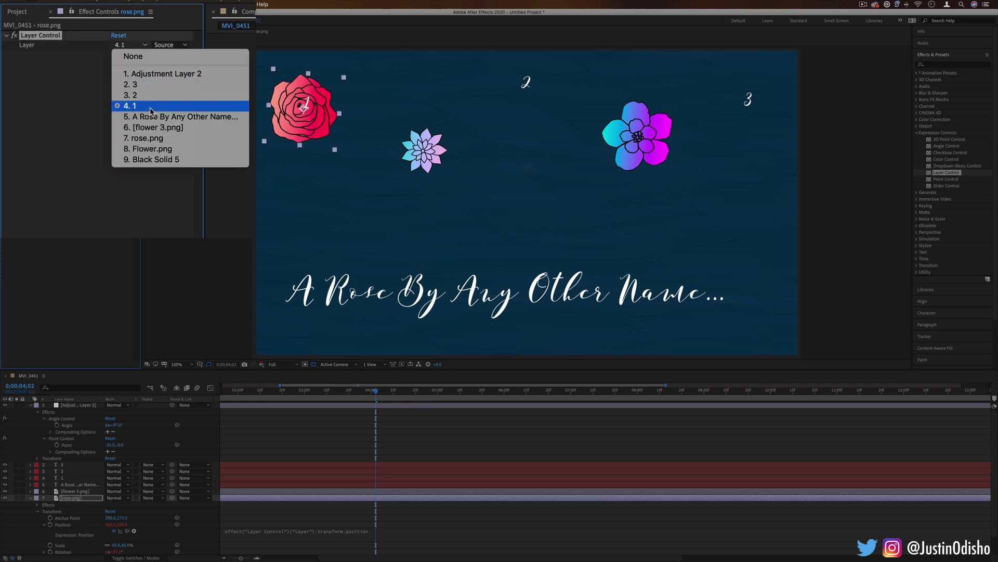
{"action": "left_click", "coordinate": [133, 96]}
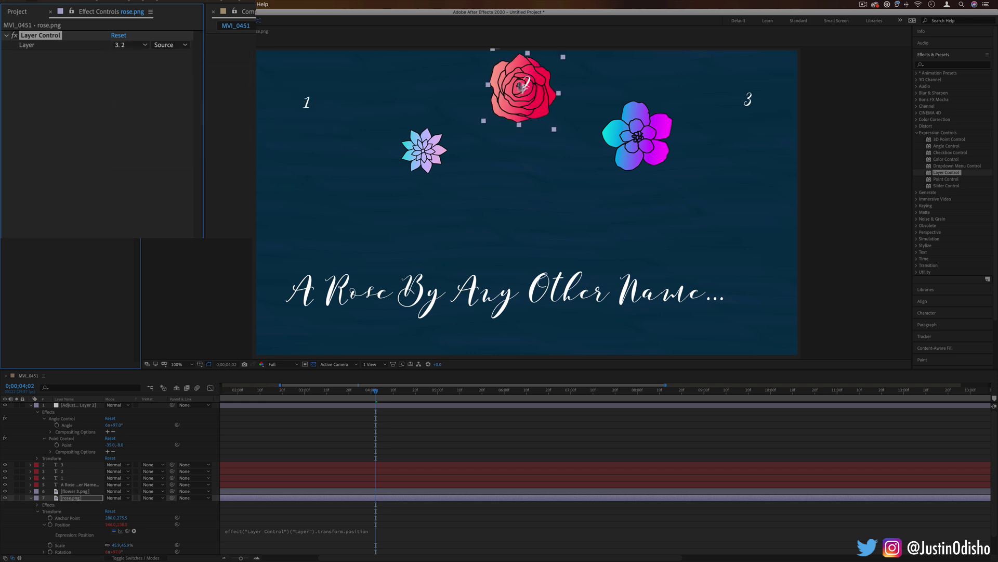
Step: Switch rose.png's Layer Control to text layer 3 and open its Position expression for editing at 0;00;03;18
{"action": "left_click", "coordinate": [145, 46]}
{"action": "left_click", "coordinate": [153, 83]}
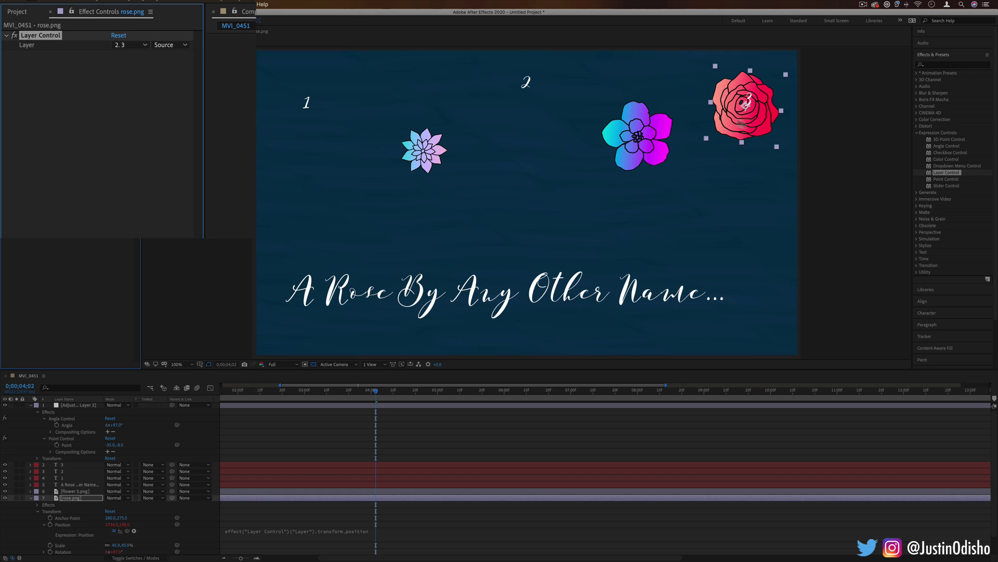
{"action": "left_click", "coordinate": [344, 394]}
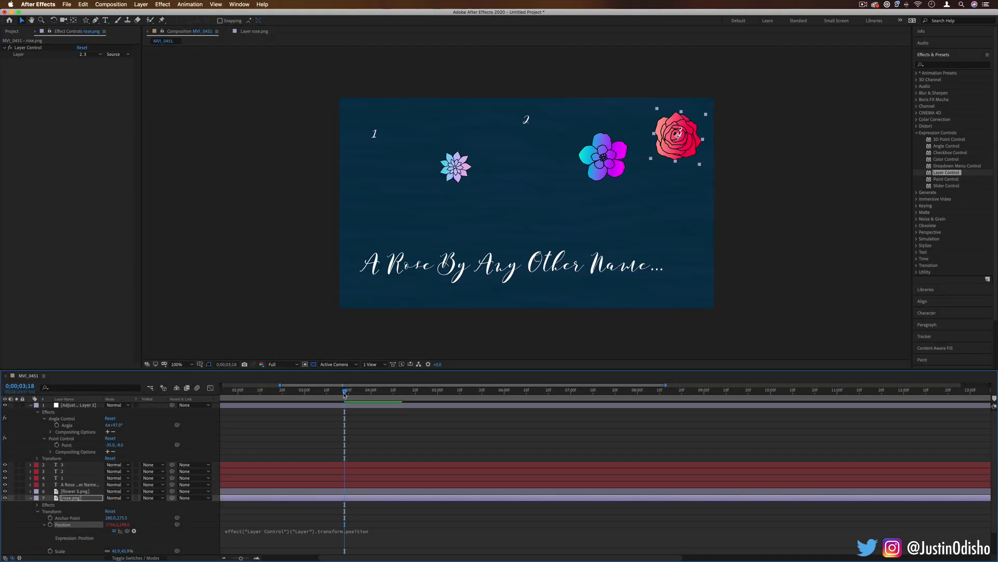
{"action": "left_click", "coordinate": [394, 530]}
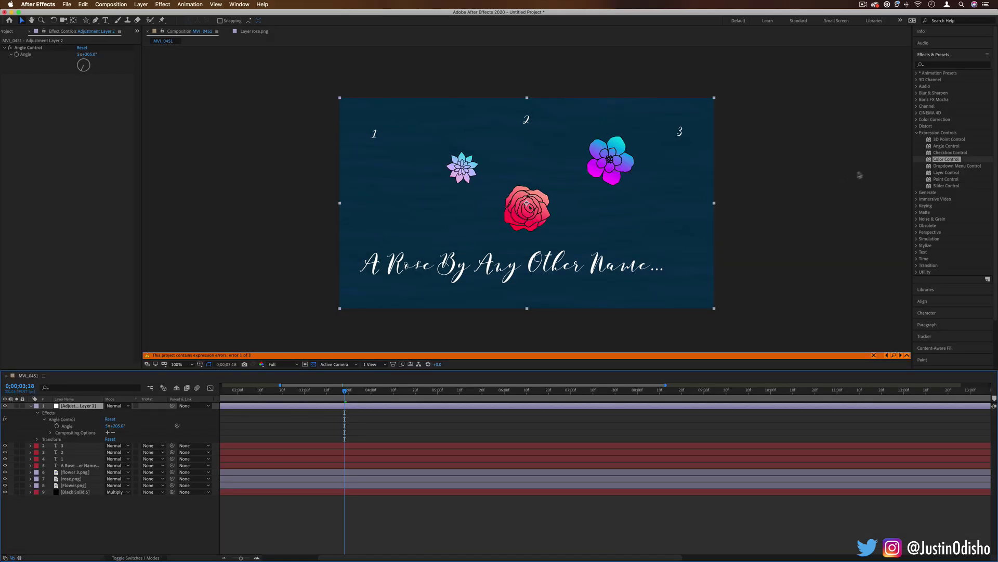
Step: Apply a Color Control to Adjustment Layer 2 and link the Tritone Midtones of Black Solid 5 to its Color
{"action": "left_click_drag", "start_coordinate": [955, 161], "coordinate": [71, 145]}
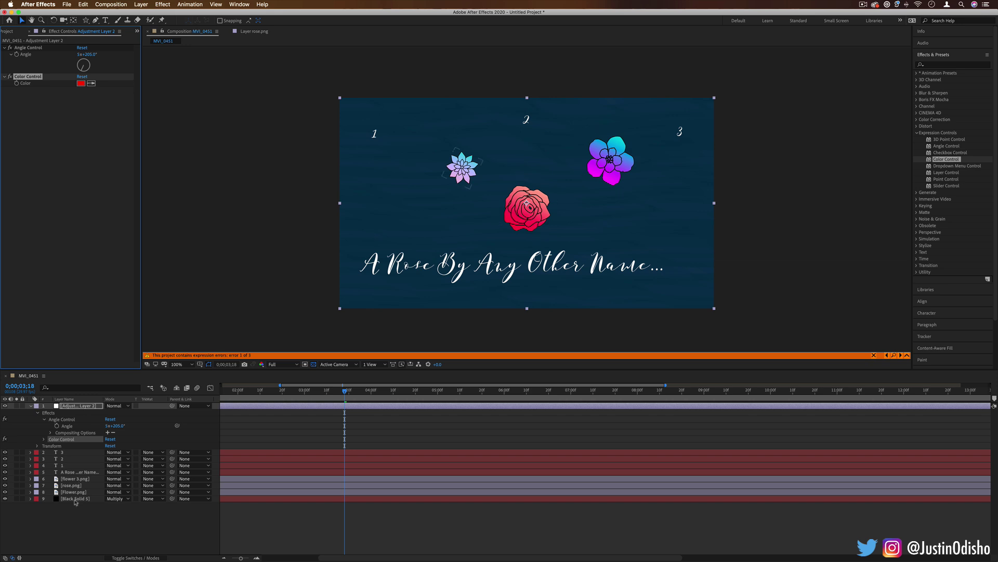
{"action": "left_click", "coordinate": [76, 500]}
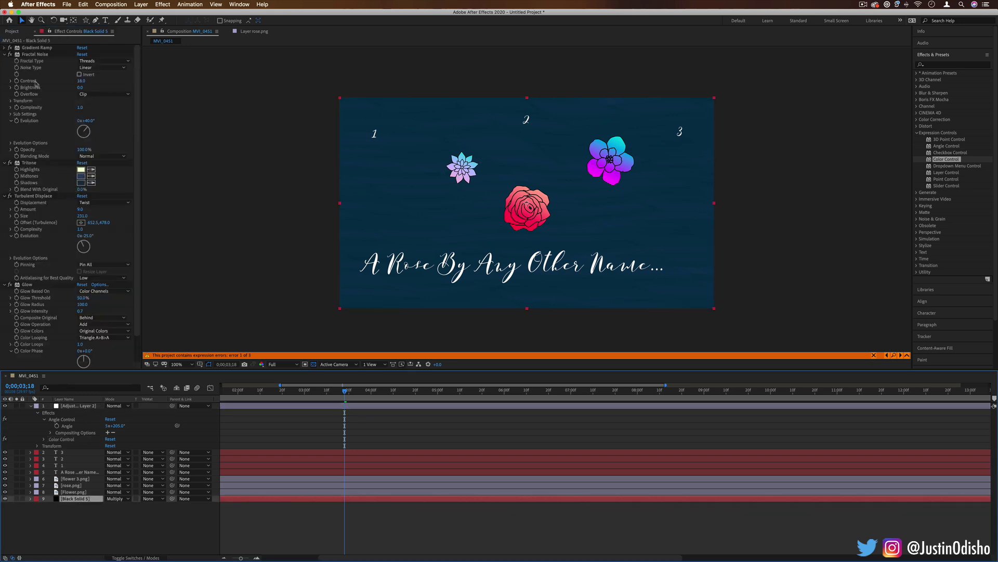
{"action": "left_click", "coordinate": [5, 498]}
{"action": "left_click", "coordinate": [5, 499]}
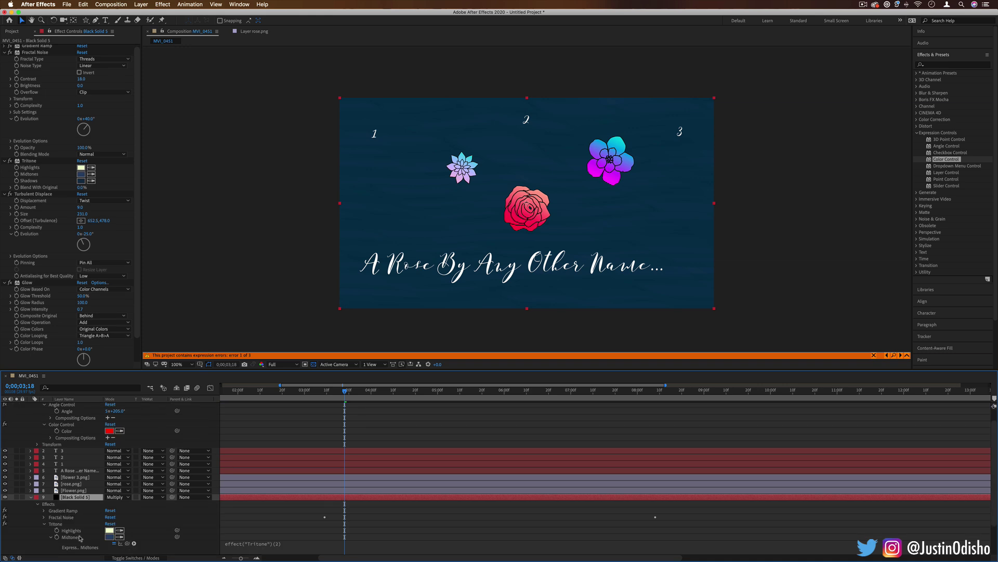
{"action": "left_click", "coordinate": [78, 536]}
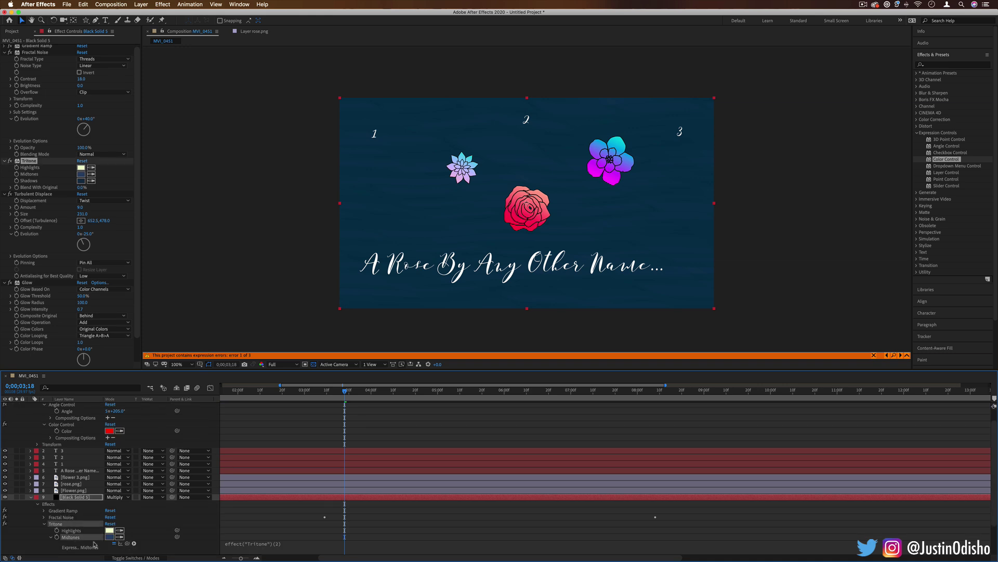
{"action": "left_click_drag", "start_coordinate": [200, 532], "coordinate": [111, 364]}
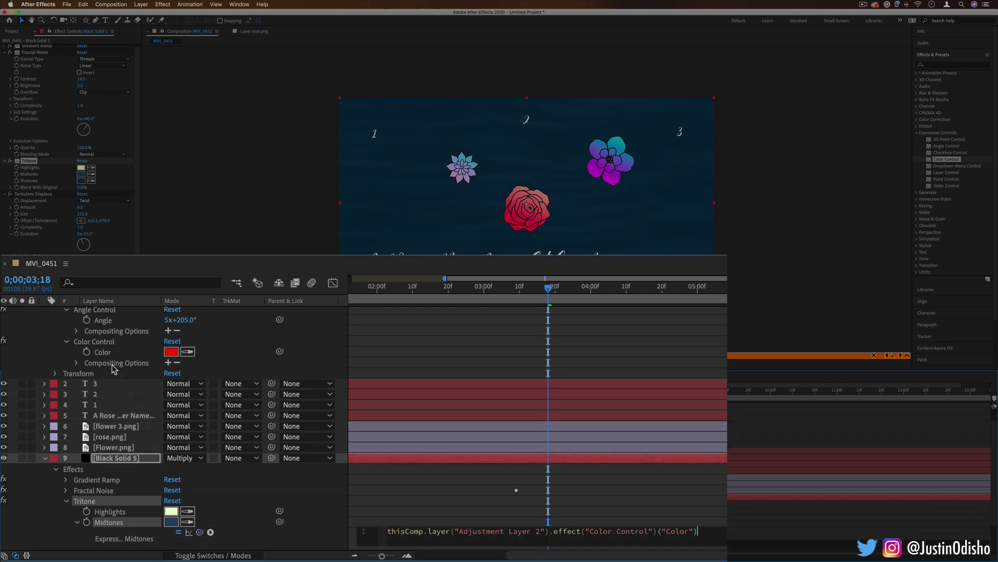
{"action": "left_click", "coordinate": [79, 434]}
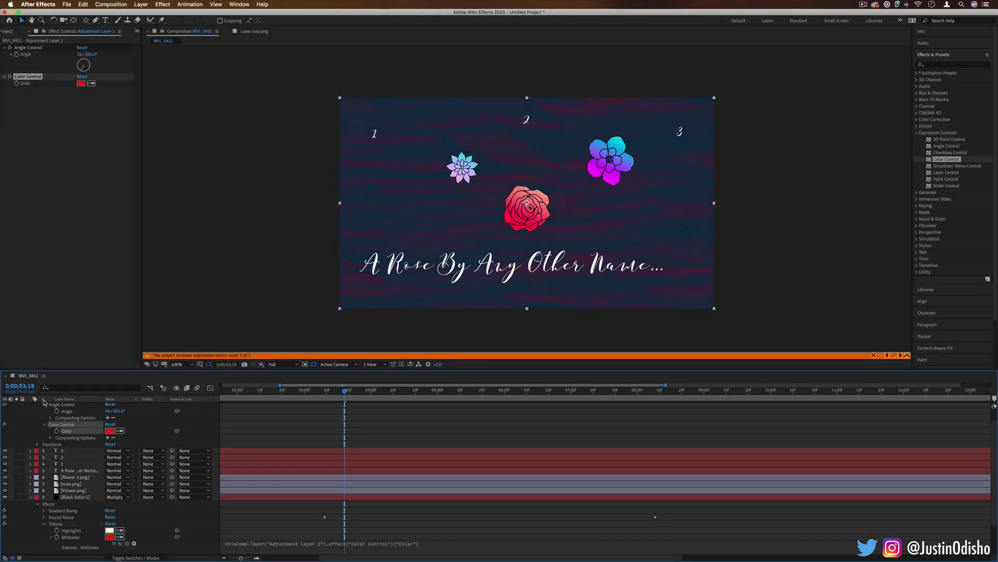
Step: Try a turquoise hue and set the Color Control's Color to pink, moving the current time to 0;00;01;17
{"action": "left_click", "coordinate": [81, 84]}
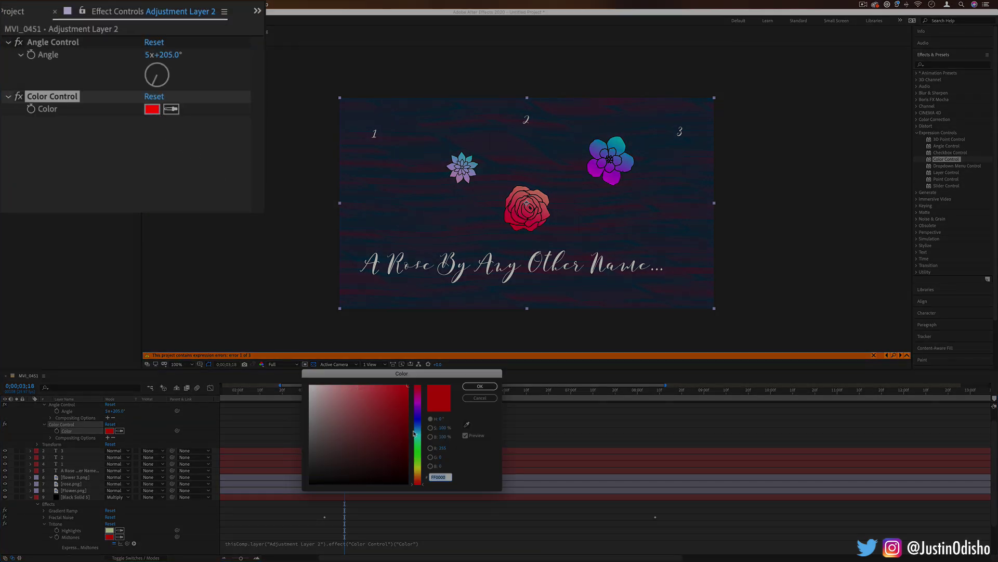
{"action": "left_click_drag", "start_coordinate": [418, 387], "coordinate": [418, 439]}
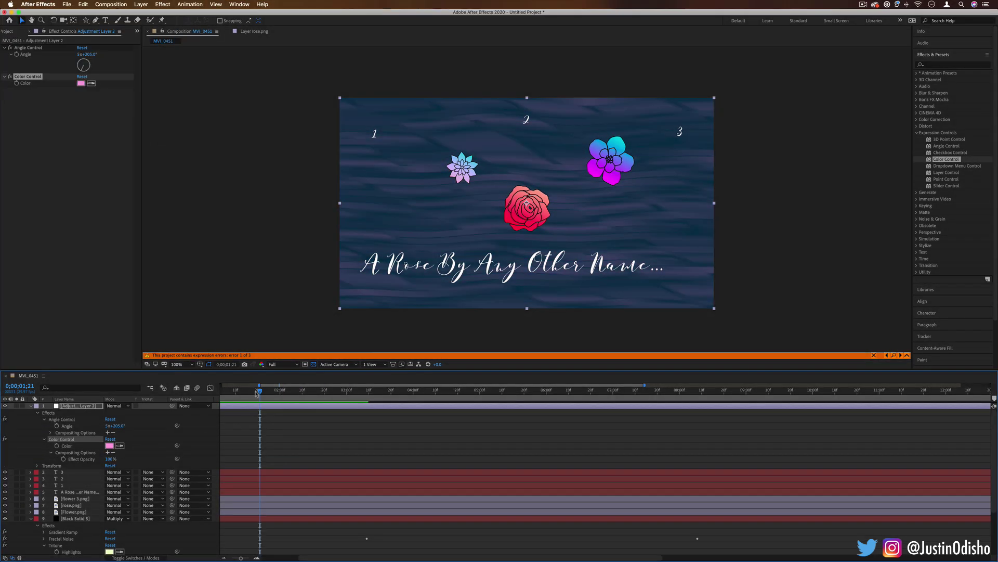
{"action": "left_click_drag", "start_coordinate": [256, 392], "coordinate": [252, 391]}
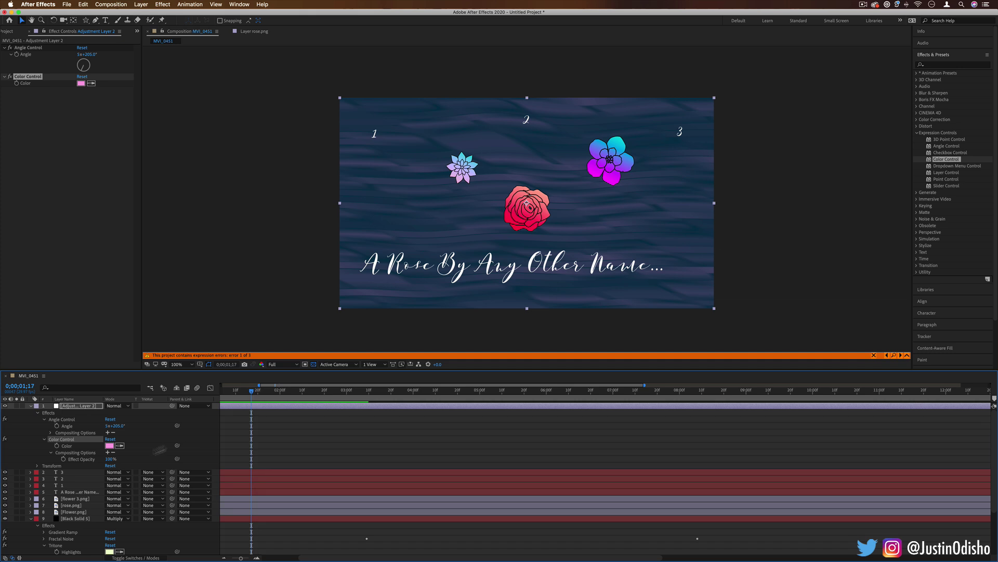
Step: Keyframe the Color Control's Color at 0;00;01;17 and with a different hue at 0;00;02;02, and scrub back to 0;00;01;18
{"action": "left_click", "coordinate": [58, 448]}
{"action": "left_click_drag", "start_coordinate": [276, 392], "coordinate": [240, 385]}
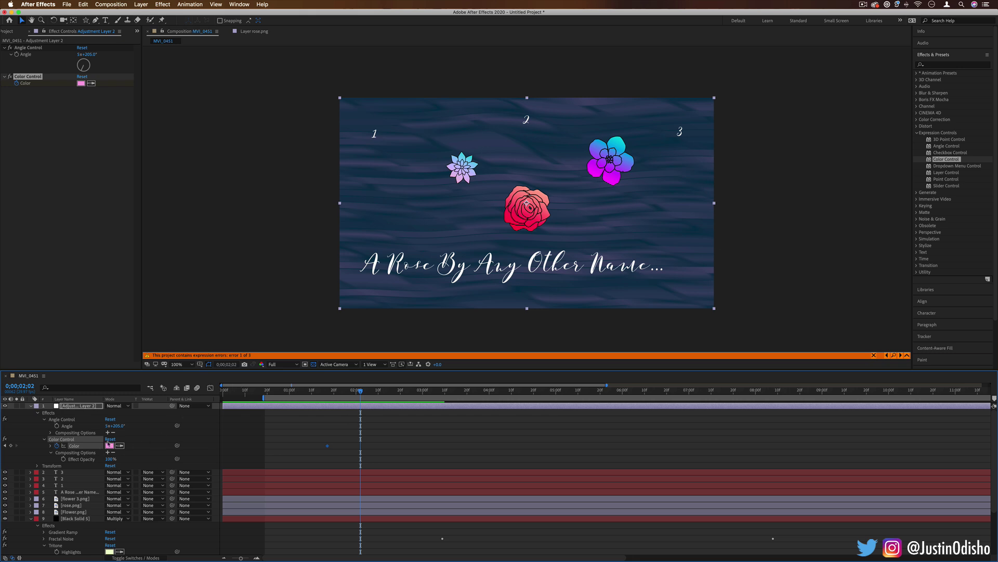
{"action": "left_click", "coordinate": [110, 446]}
{"action": "left_click_drag", "start_coordinate": [422, 421], "coordinate": [418, 436]}
{"action": "left_click", "coordinate": [480, 386]}
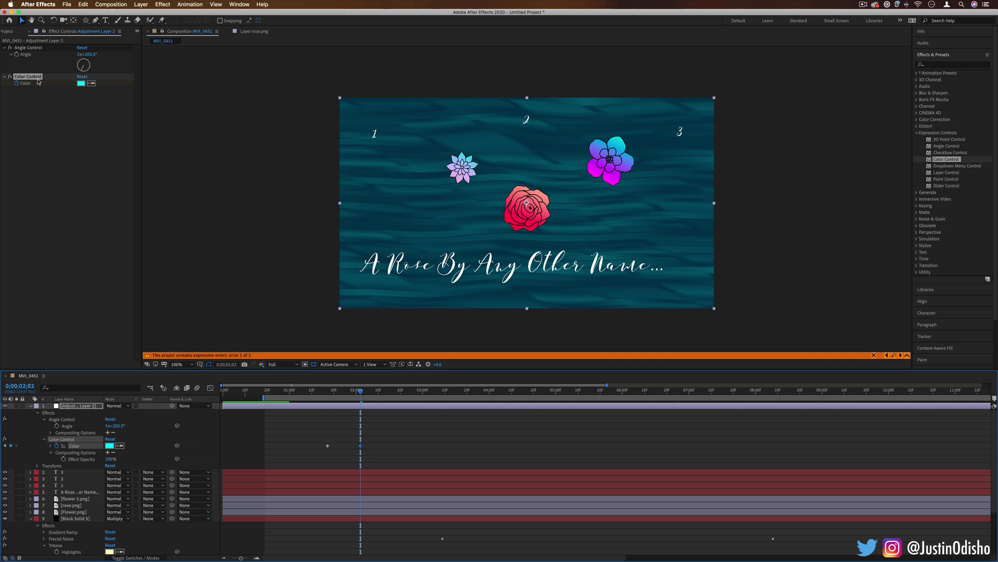
{"action": "left_click_drag", "start_coordinate": [360, 391], "coordinate": [329, 393]}
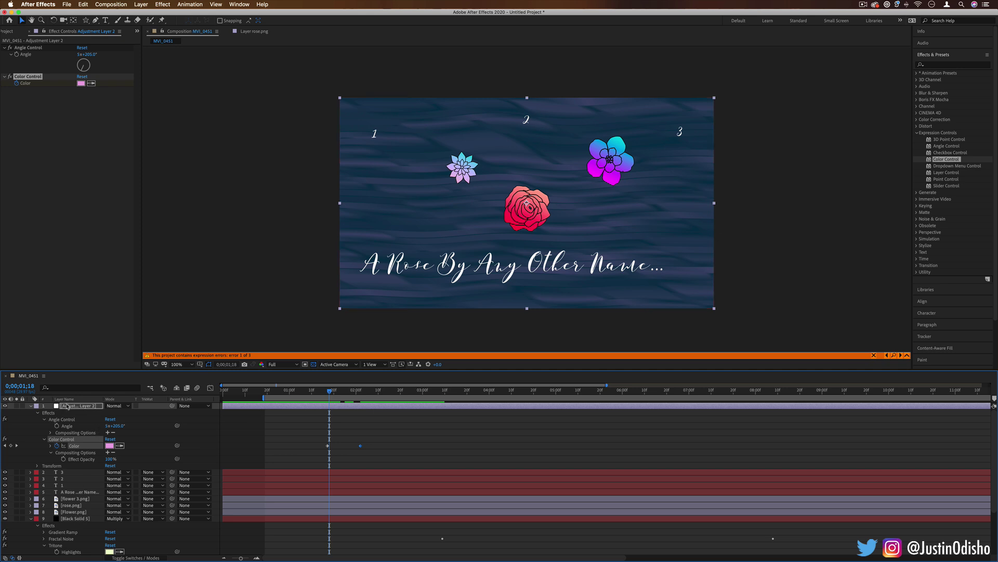
Step: Apply the Checkbox Control effect to Adjustment Layer 2
{"action": "left_click", "coordinate": [28, 412]}
{"action": "left_click", "coordinate": [12, 78]}
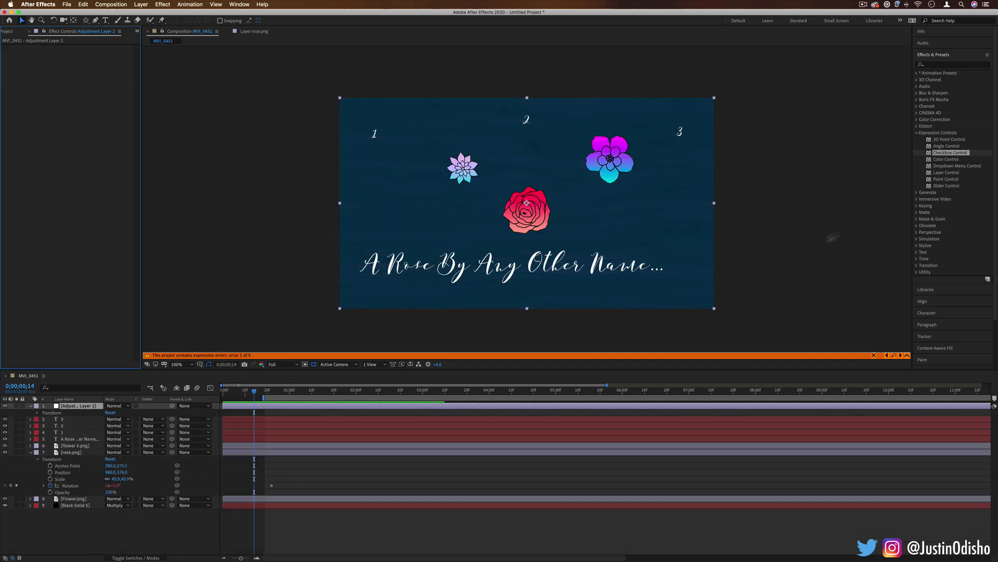
{"action": "left_click", "coordinate": [948, 153]}
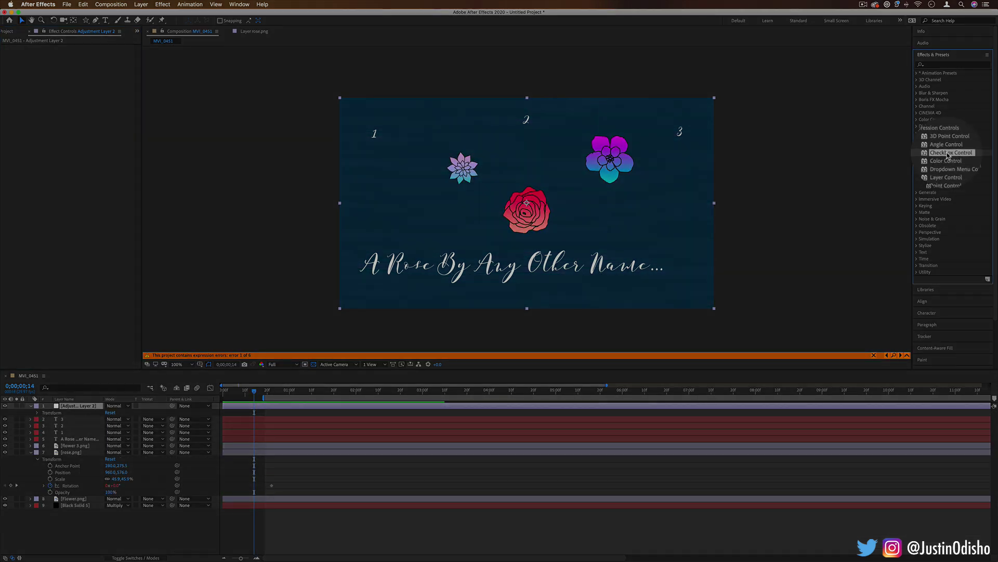
{"action": "left_click_drag", "start_coordinate": [948, 152], "coordinate": [79, 408]}
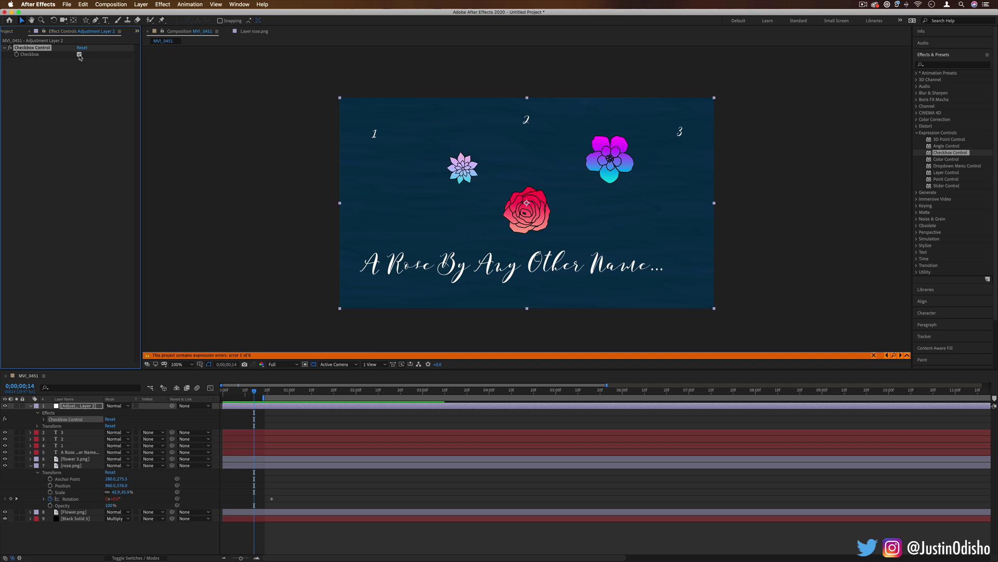
Step: Add an expression to rose.png's Opacity linked to Adjustment Layer 2's Checkbox, and toggle the checkbox to test it
{"action": "left_click", "coordinate": [70, 465]}
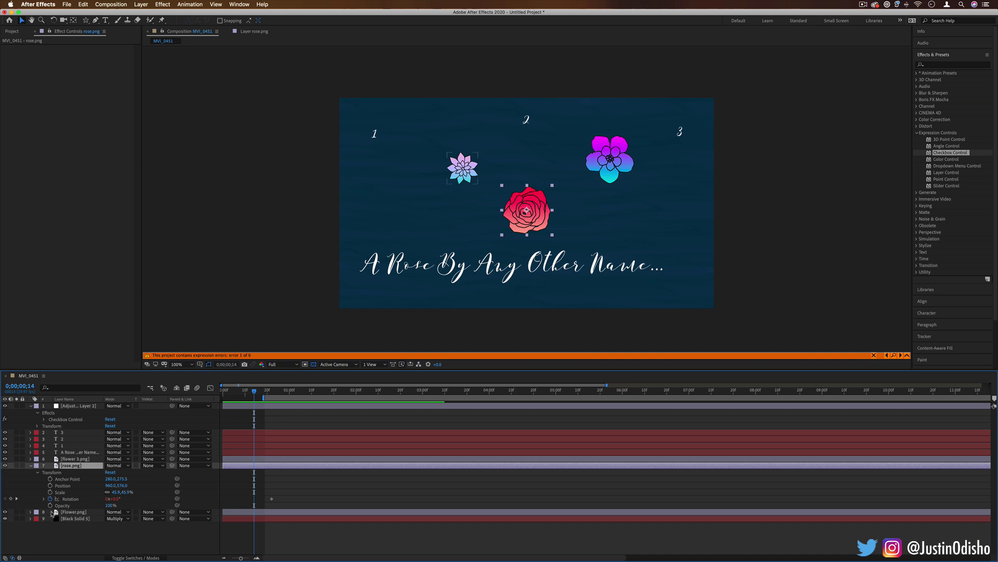
{"action": "left_click", "coordinate": [70, 483], "text": "alt"}
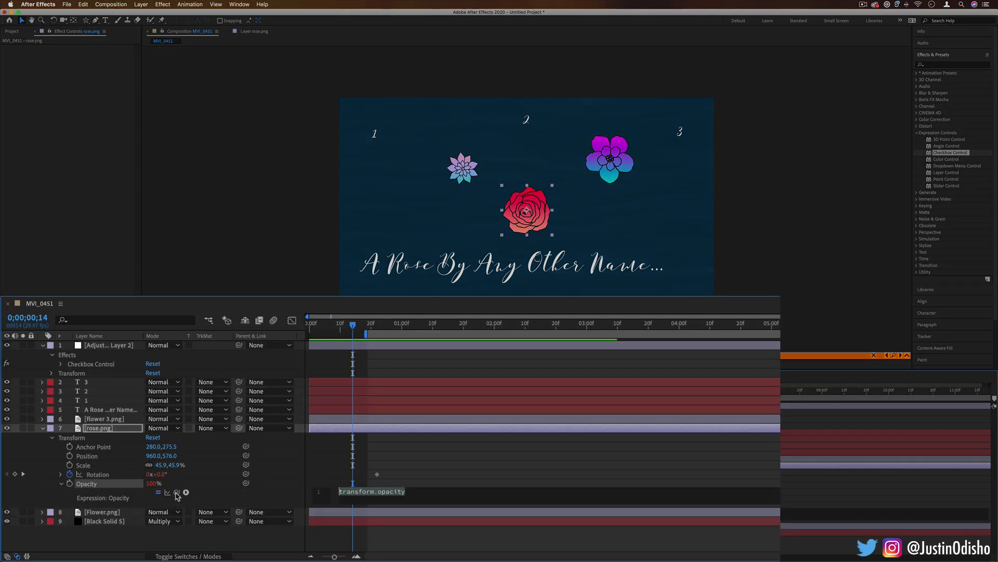
{"action": "left_click_drag", "start_coordinate": [177, 492], "coordinate": [66, 369]}
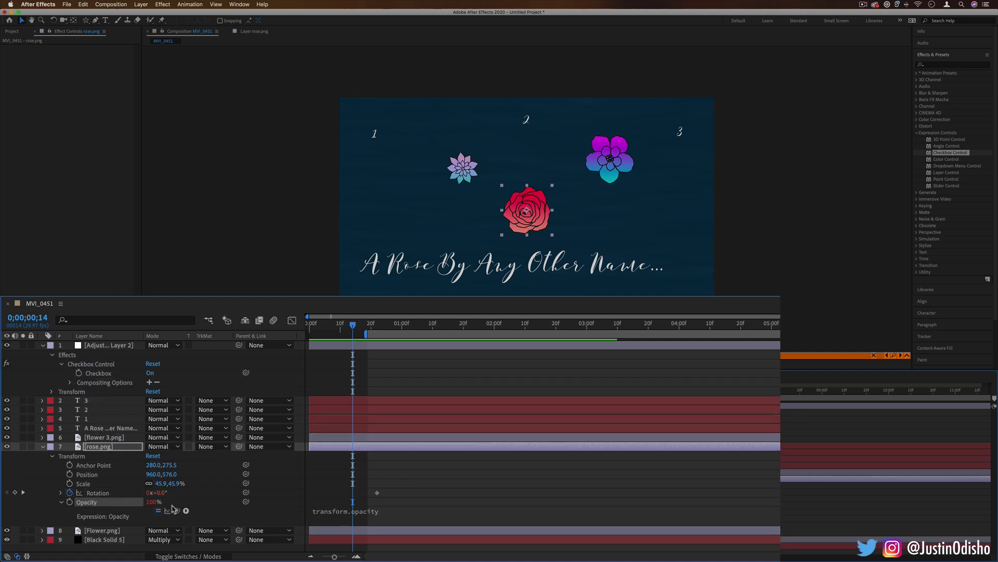
{"action": "left_click_drag", "start_coordinate": [177, 510], "coordinate": [104, 374]}
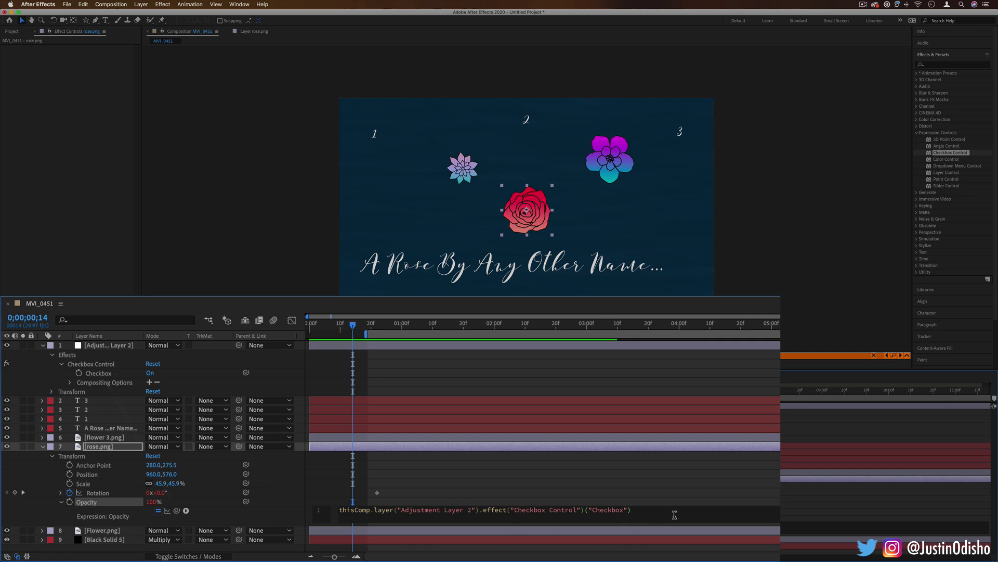
{"action": "key", "text": "grave"}
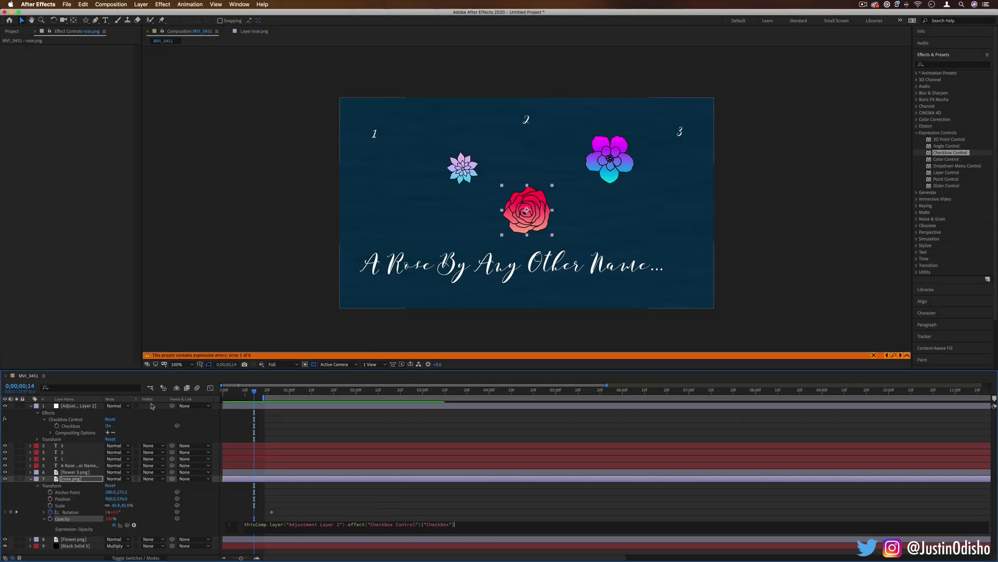
{"action": "left_click", "coordinate": [80, 406]}
{"action": "left_click", "coordinate": [80, 55]}
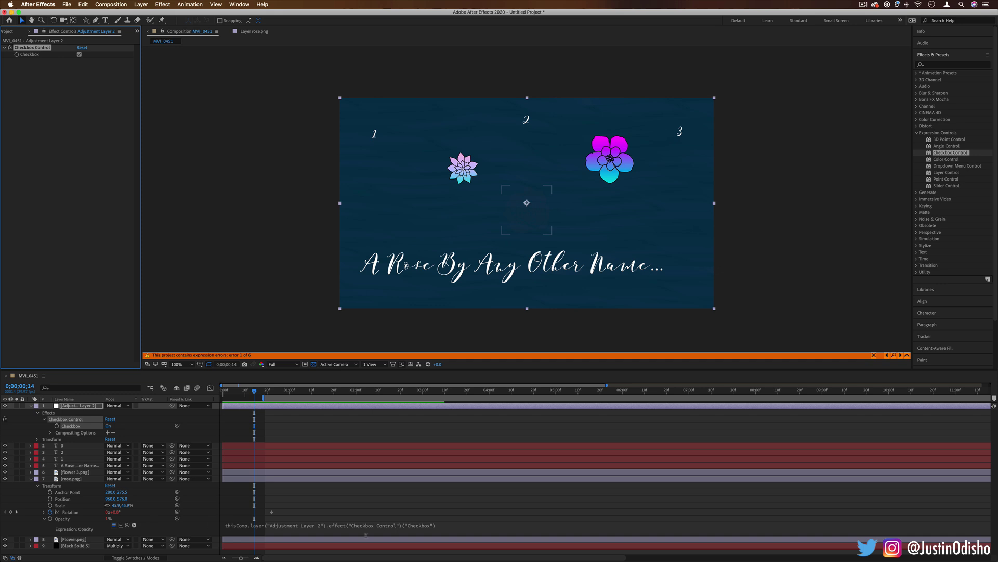
Step: Append "* value" to rose.png's Opacity expression and move the current time to 0;00;00;25
{"action": "left_click", "coordinate": [449, 531]}
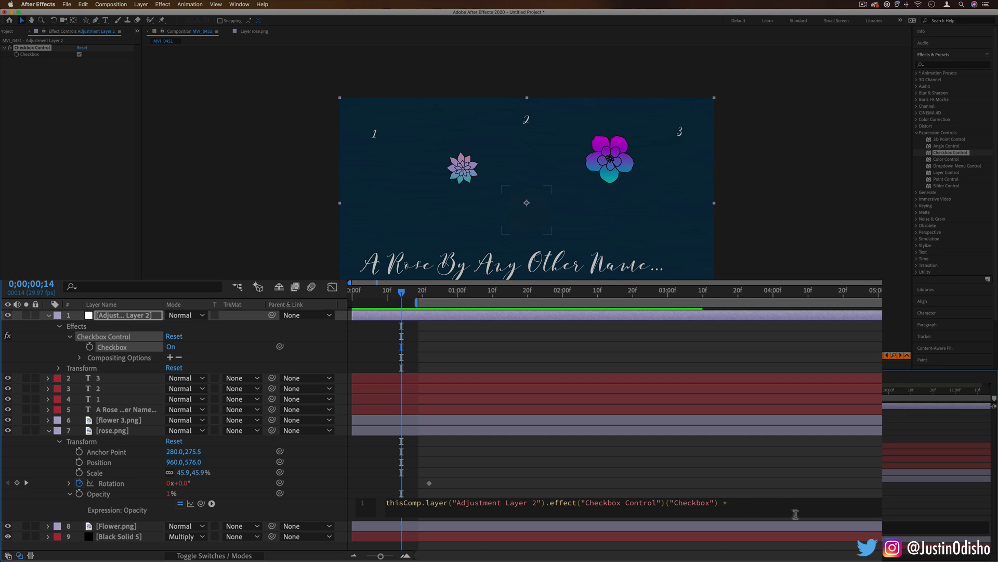
{"action": "key", "text": "BackSpace"}
{"action": "key", "text": "BackSpace"}
{"action": "type", "text": "* value"}
{"action": "left_click", "coordinate": [767, 504]}
{"action": "left_click", "coordinate": [453, 294]}
{"action": "left_click_drag", "start_coordinate": [282, 394], "coordinate": [278, 393]}
Step: Test the link by turning the Checkbox off and on, and compare with toggling rose.png's layer visibility
{"action": "left_click", "coordinate": [78, 478]}
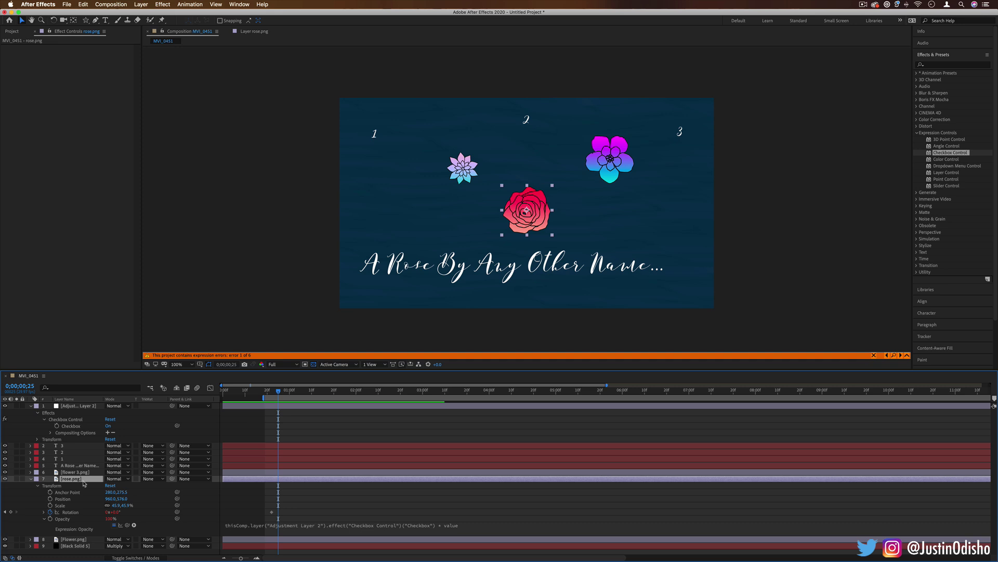
{"action": "left_click", "coordinate": [78, 406]}
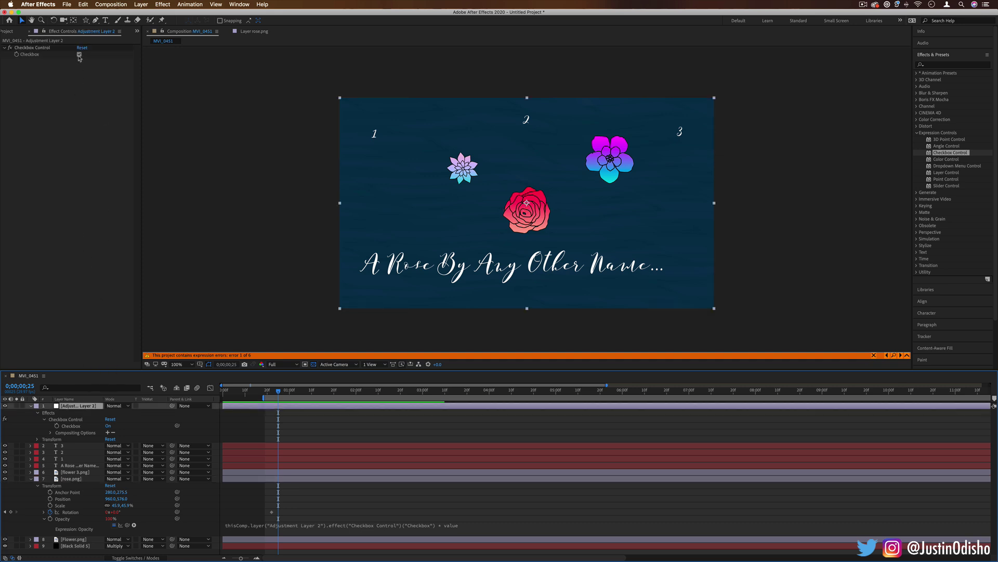
{"action": "left_click", "coordinate": [80, 54]}
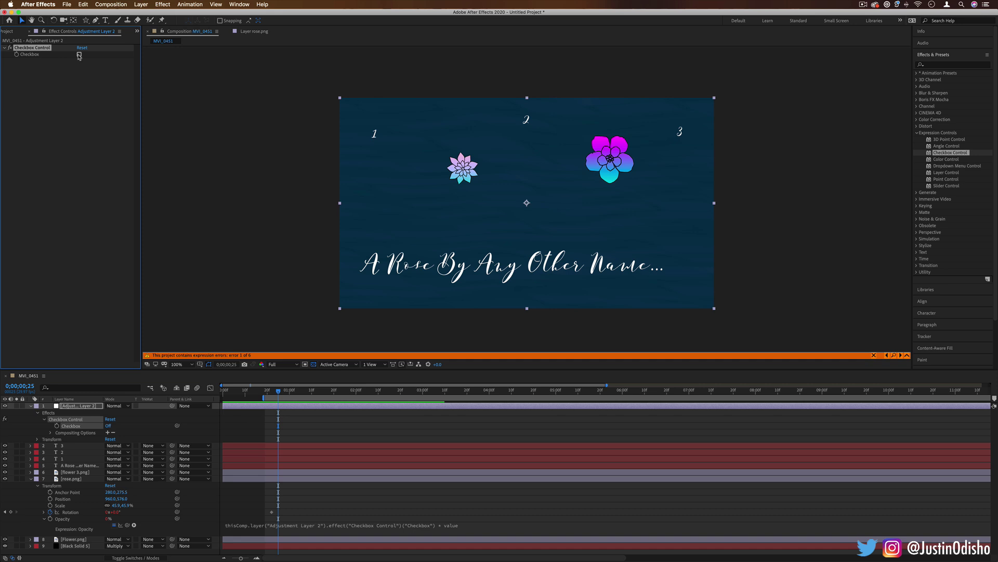
{"action": "left_click", "coordinate": [79, 54]}
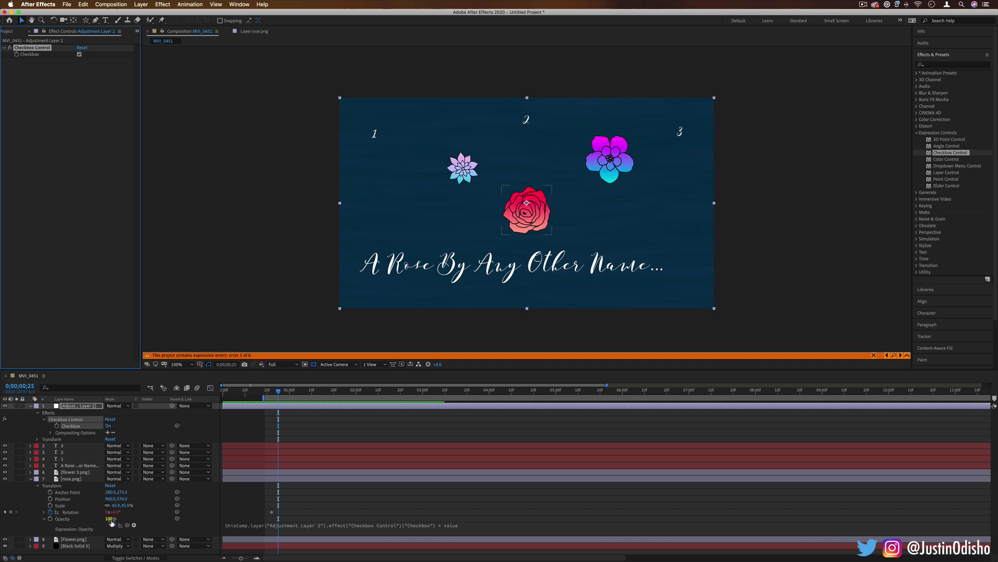
{"action": "left_click", "coordinate": [5, 479]}
{"action": "left_click", "coordinate": [6, 479]}
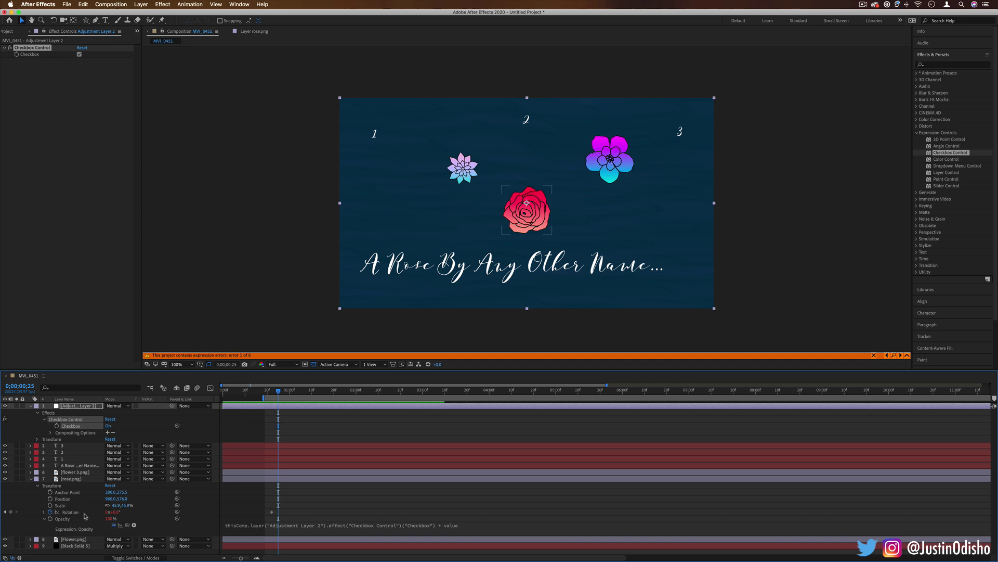
Step: Review the expression language categories for rose.png's Opacity and relink its expression to the Checkbox alone, without the value multiplier
{"action": "left_click", "coordinate": [468, 527]}
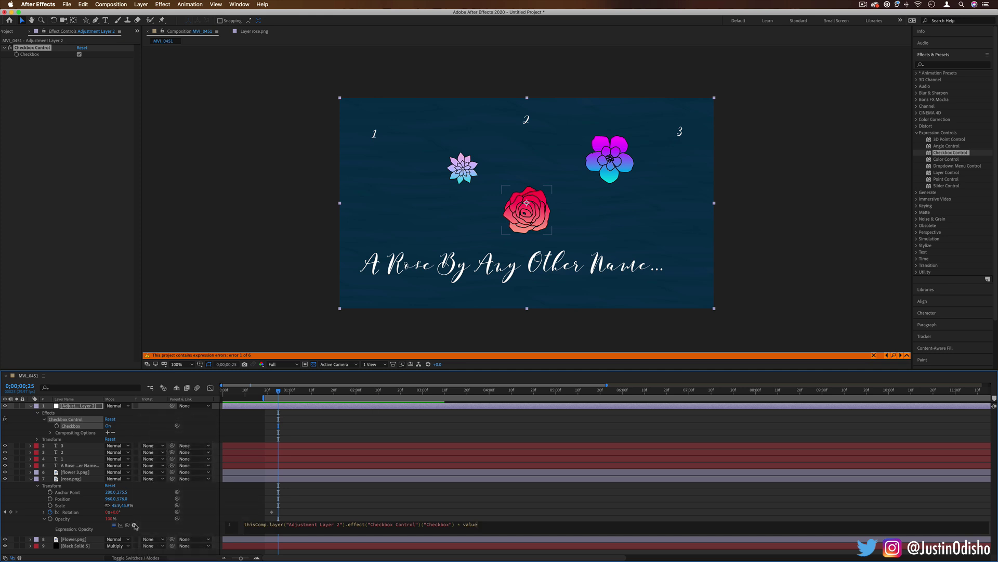
{"action": "left_click", "coordinate": [133, 524]}
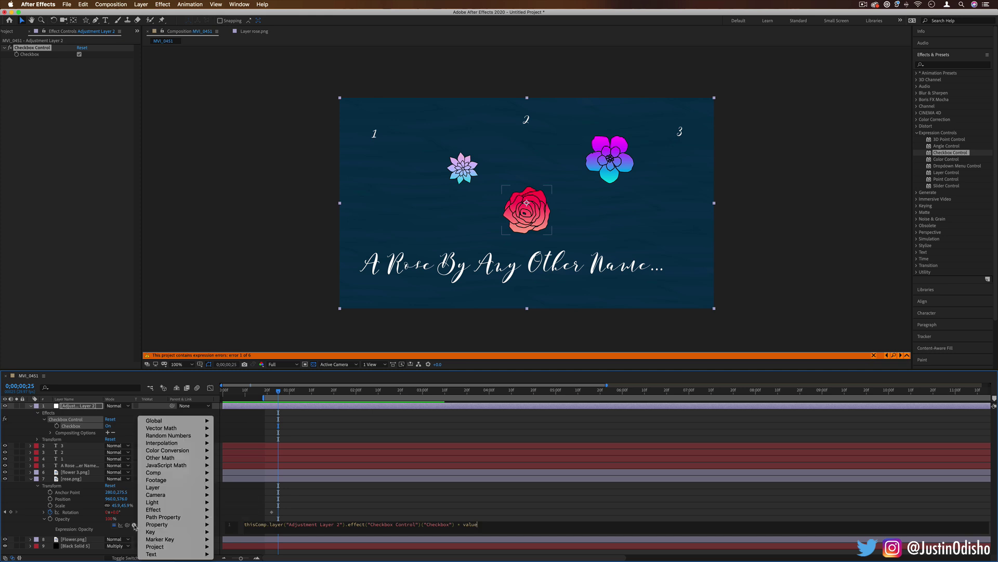
{"action": "mouse_move", "coordinate": [161, 489]}
{"action": "left_click", "coordinate": [134, 523]}
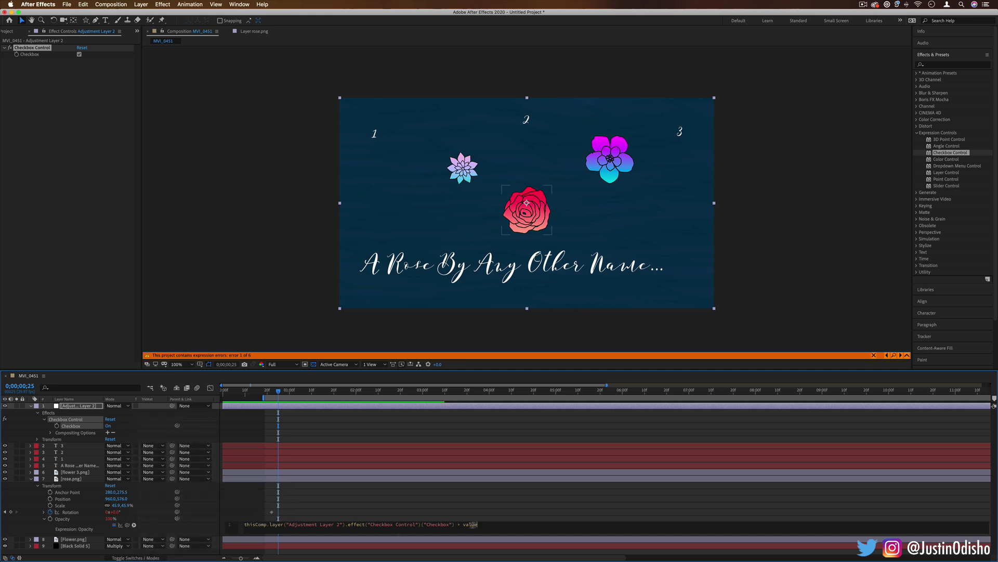
{"action": "left_click", "coordinate": [460, 524]}
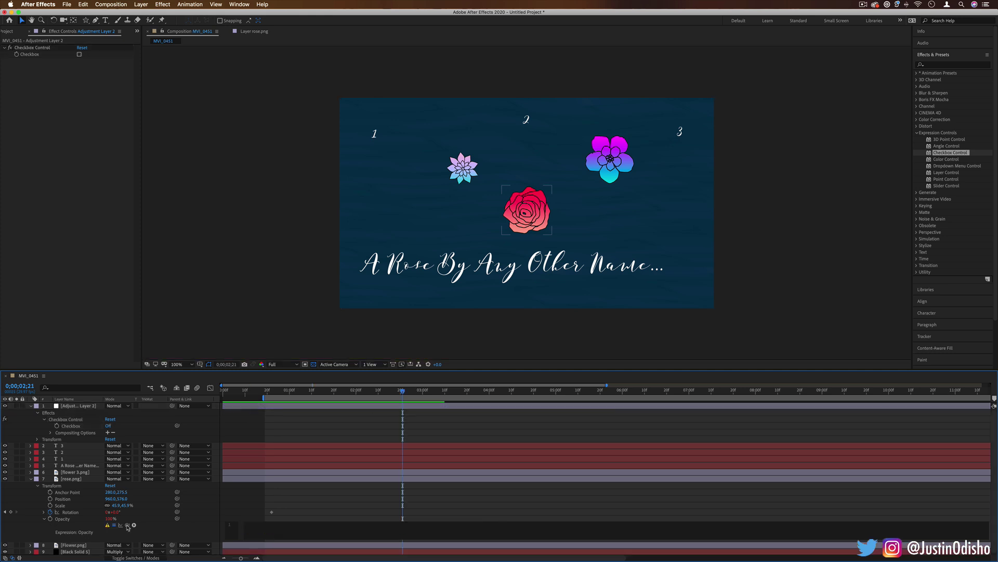
{"action": "left_click_drag", "start_coordinate": [127, 525], "coordinate": [79, 427]}
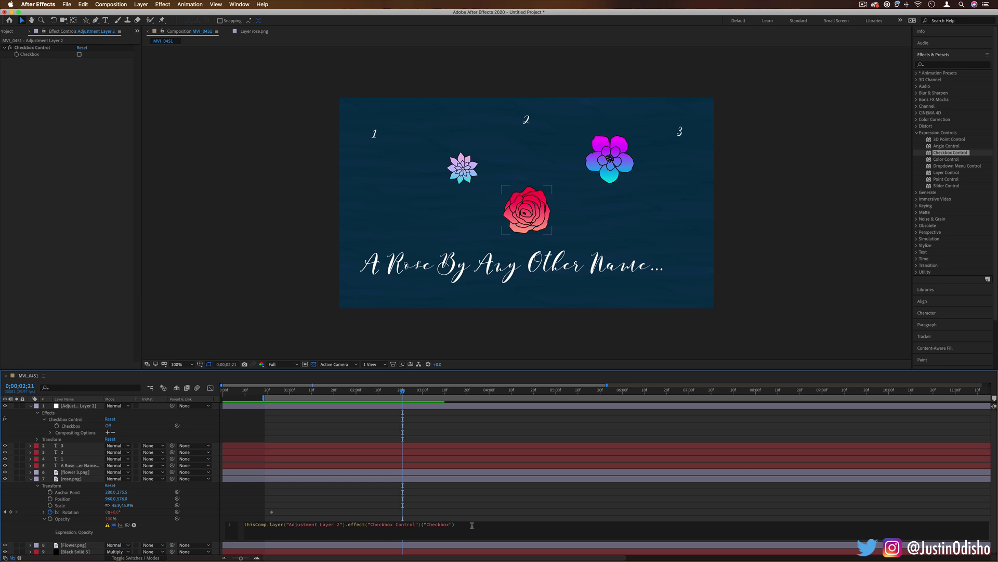
Step: Move the current time to 0;00;01;18 and rewrite rose.png's Opacity expression as a conditional: 75 if the Checkbox == 1, else 25
{"action": "left_click_drag", "start_coordinate": [403, 390], "coordinate": [329, 390]}
{"action": "left_click", "coordinate": [237, 529]}
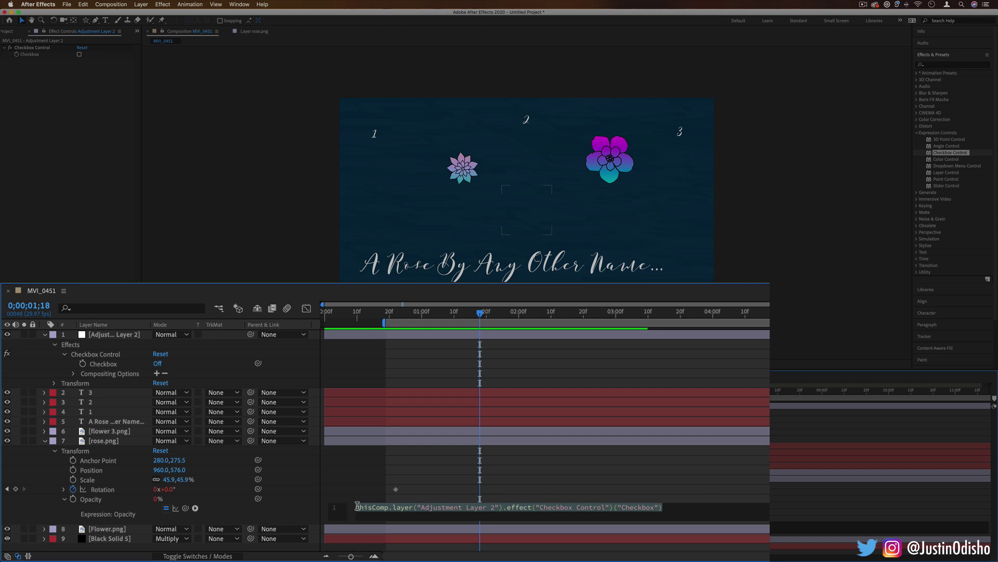
{"action": "type", "text": "if ("}
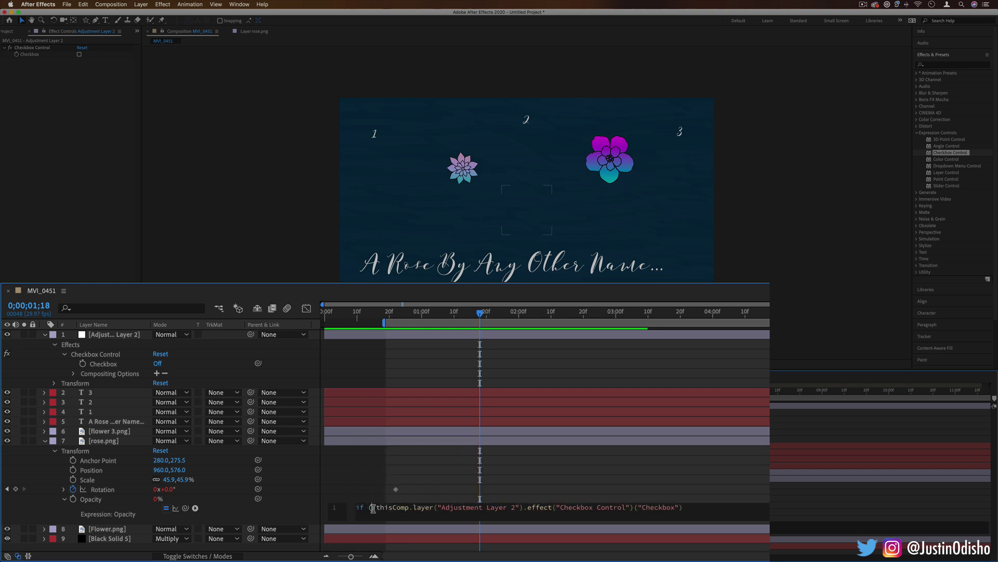
{"action": "key", "text": "Delete"}
{"action": "left_click", "coordinate": [692, 504]}
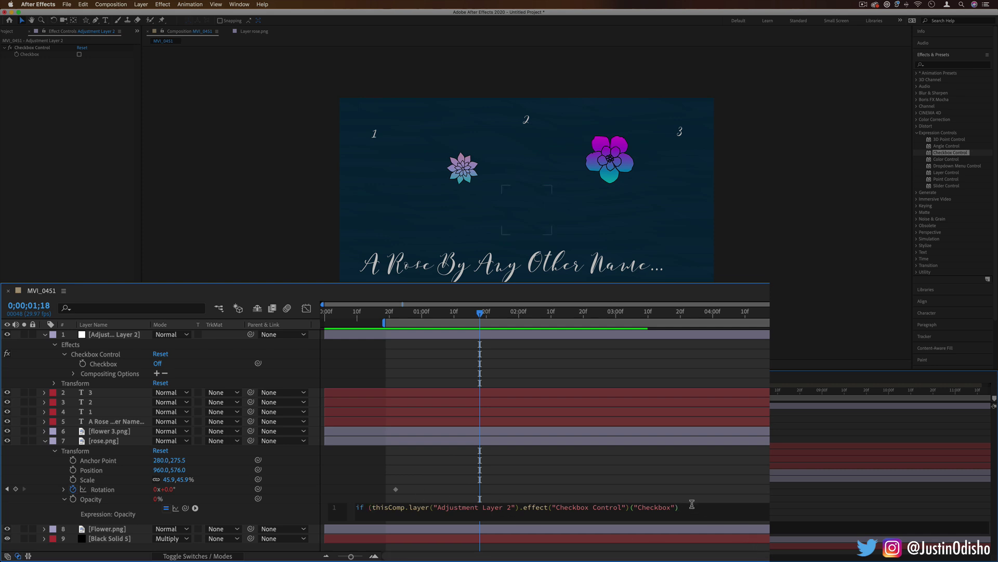
{"action": "type", "text": "==1) 75"}
{"action": "key", "text": "Return"}
{"action": "type", "text": "el"}
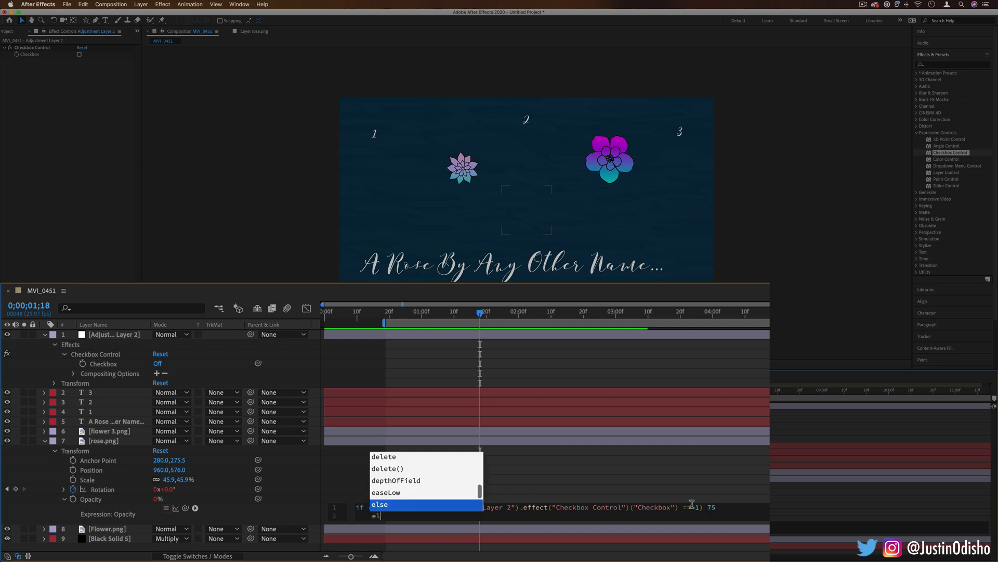
{"action": "type", "text": "se 25"}
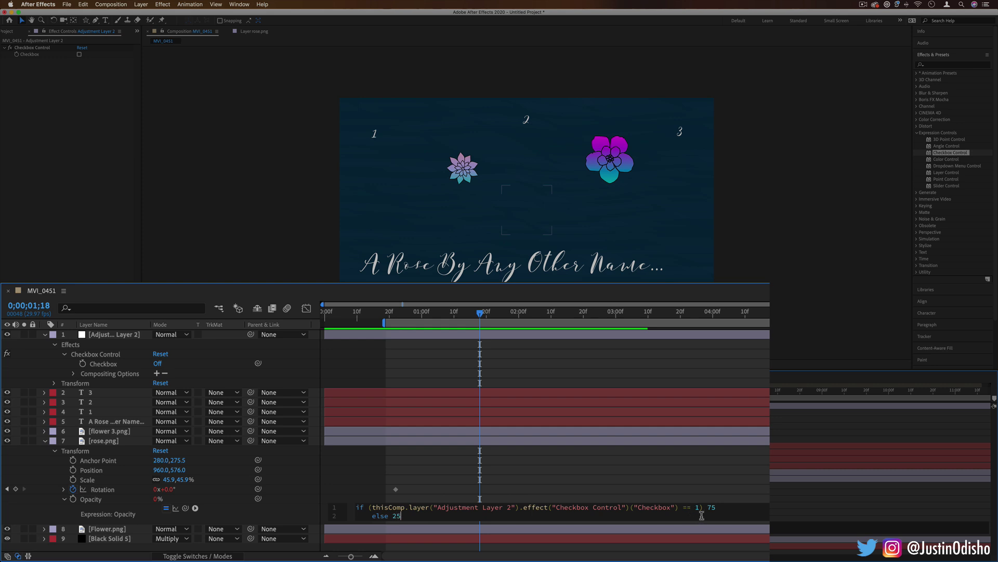
{"action": "key", "text": "grave"}
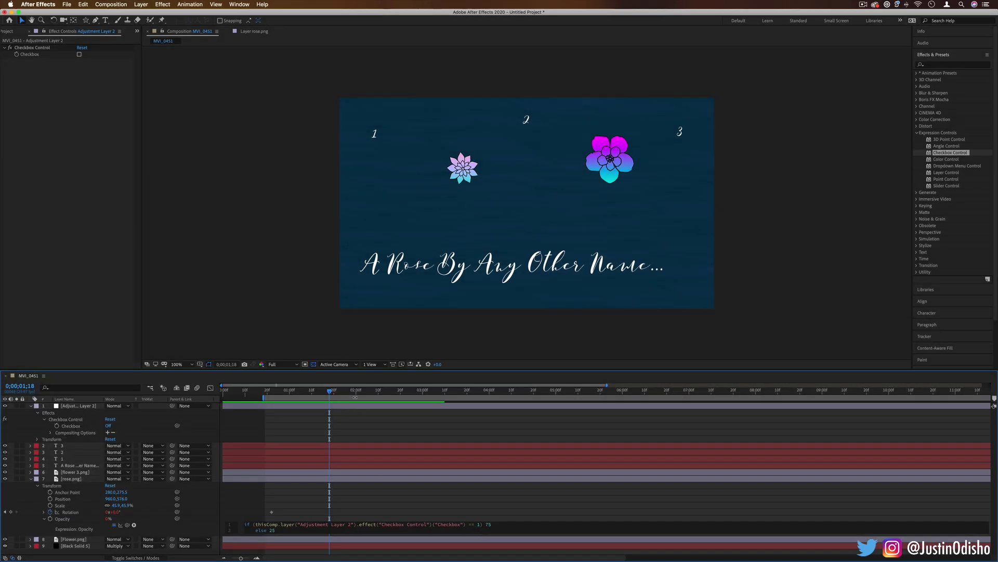
{"action": "left_click_drag", "start_coordinate": [338, 392], "coordinate": [329, 393]}
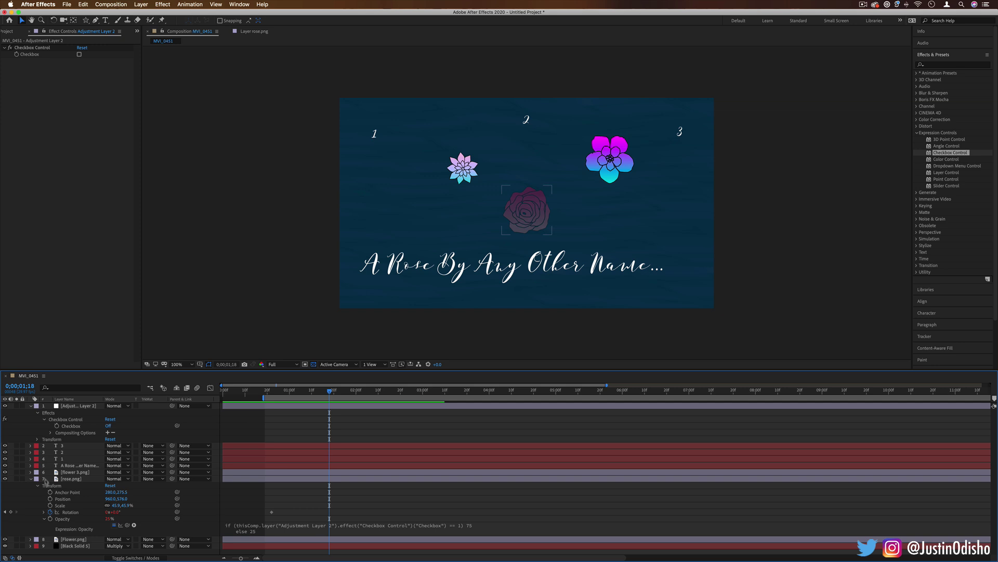
Step: Test the conditional Opacity expression by toggling Adjustment Layer 2's Checkbox, leaving it on
{"action": "left_click", "coordinate": [73, 406]}
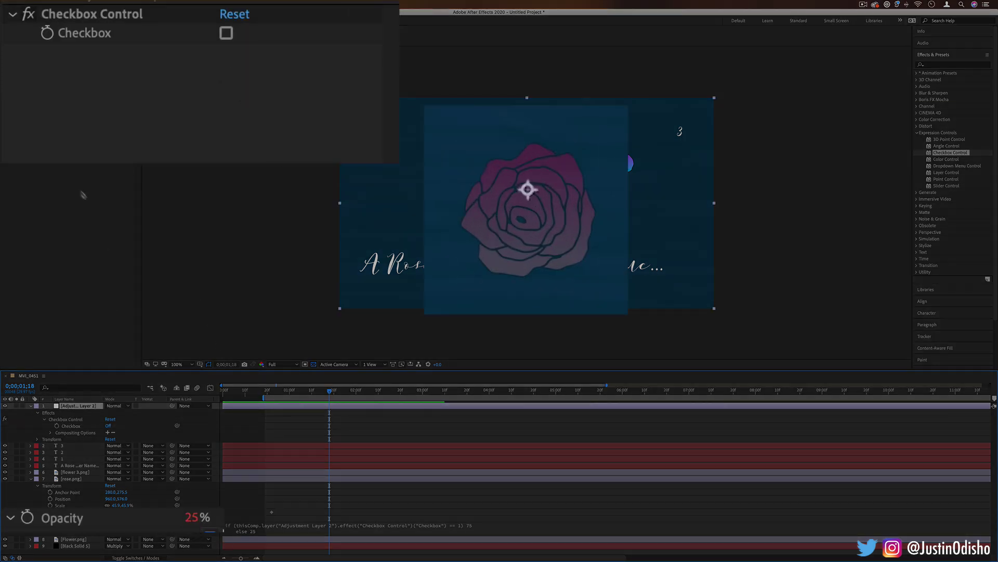
{"action": "left_click", "coordinate": [226, 33]}
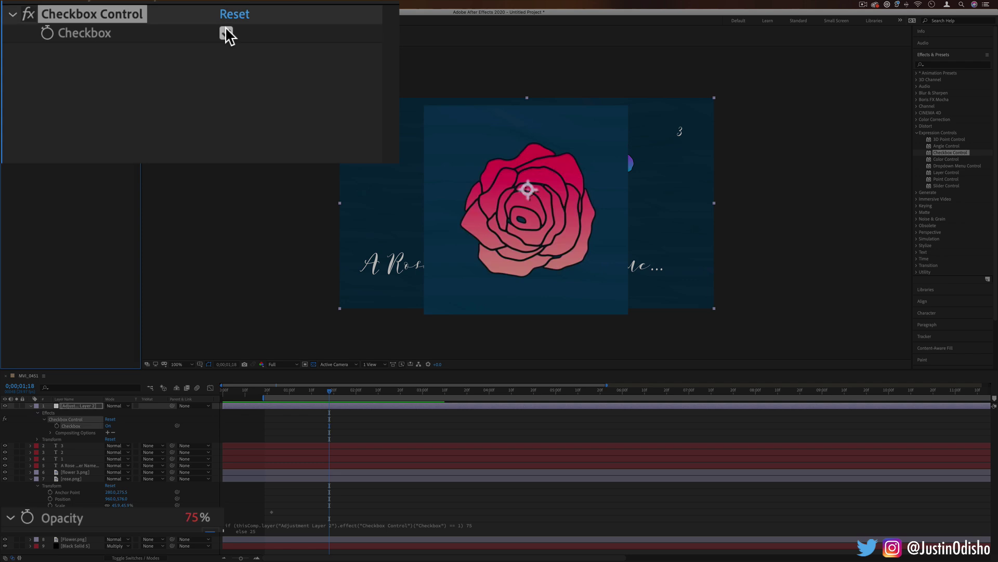
{"action": "left_click", "coordinate": [226, 29]}
{"action": "left_click", "coordinate": [225, 29]}
Step: Review rose.png's conditional Opacity expression and compare toggling the layer's visibility with switching the Checkbox off and on
{"action": "left_click", "coordinate": [268, 524]}
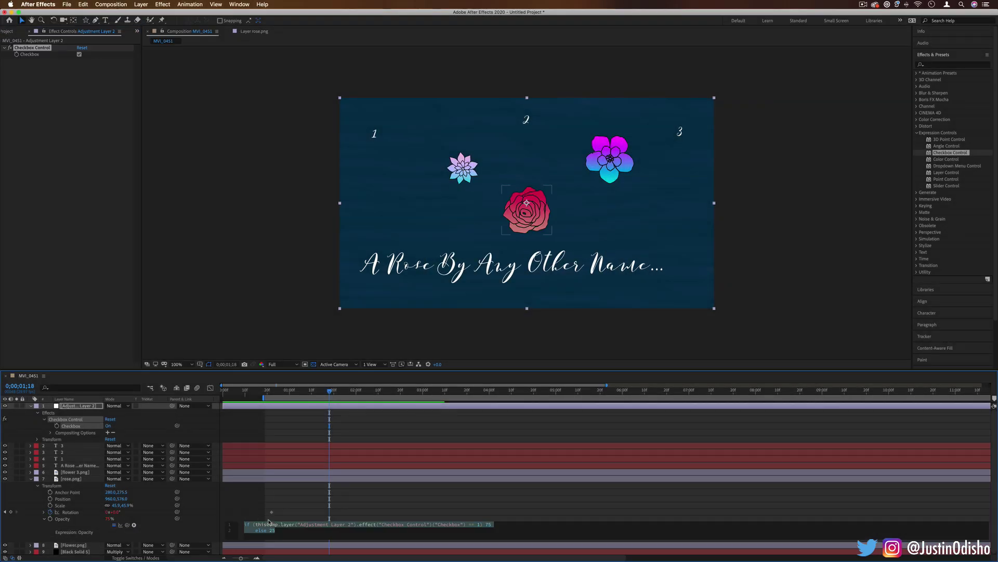
{"action": "left_click", "coordinate": [286, 530]}
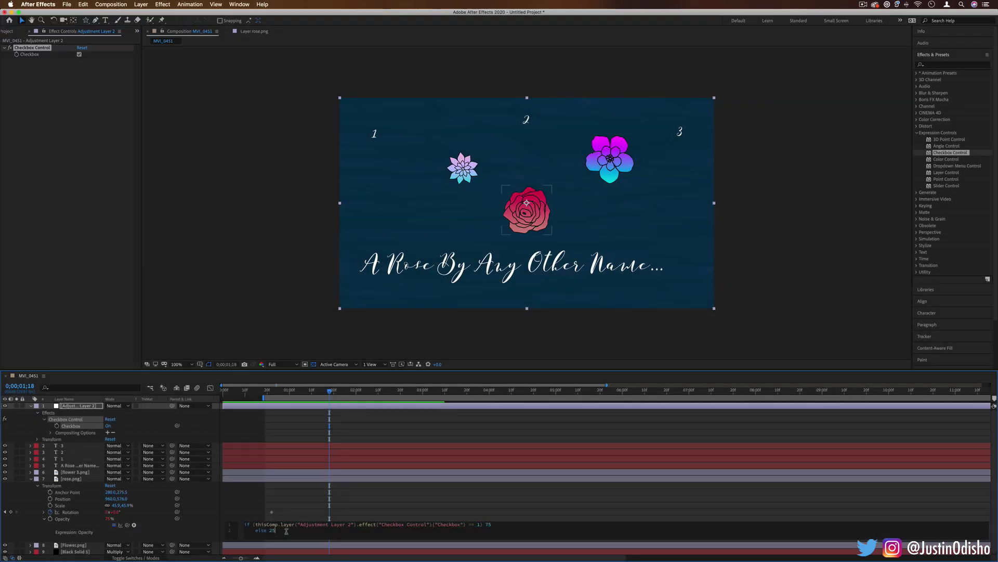
{"action": "left_click", "coordinate": [6, 479]}
{"action": "left_click", "coordinate": [5, 479]}
{"action": "left_click", "coordinate": [270, 536]}
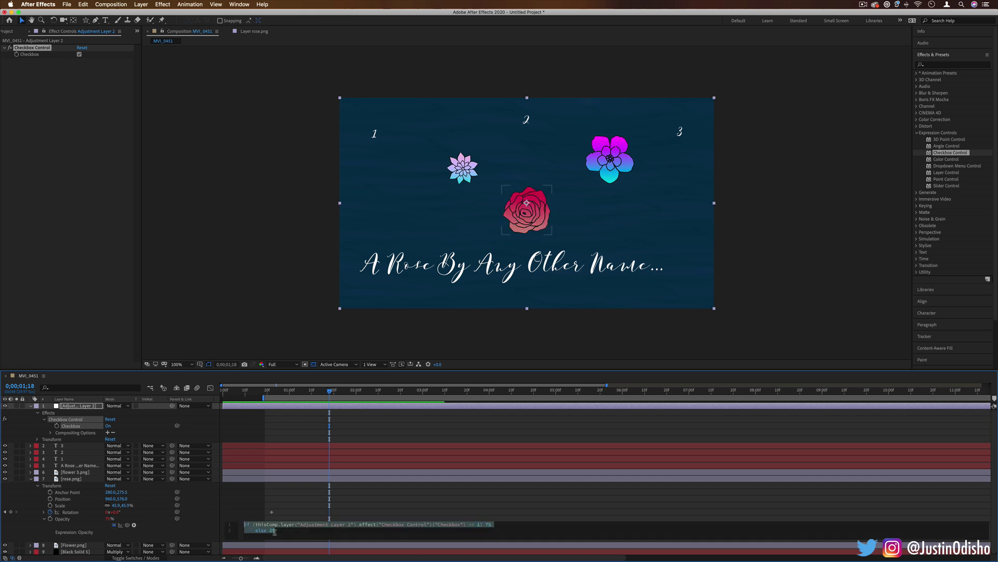
{"action": "left_click", "coordinate": [285, 531]}
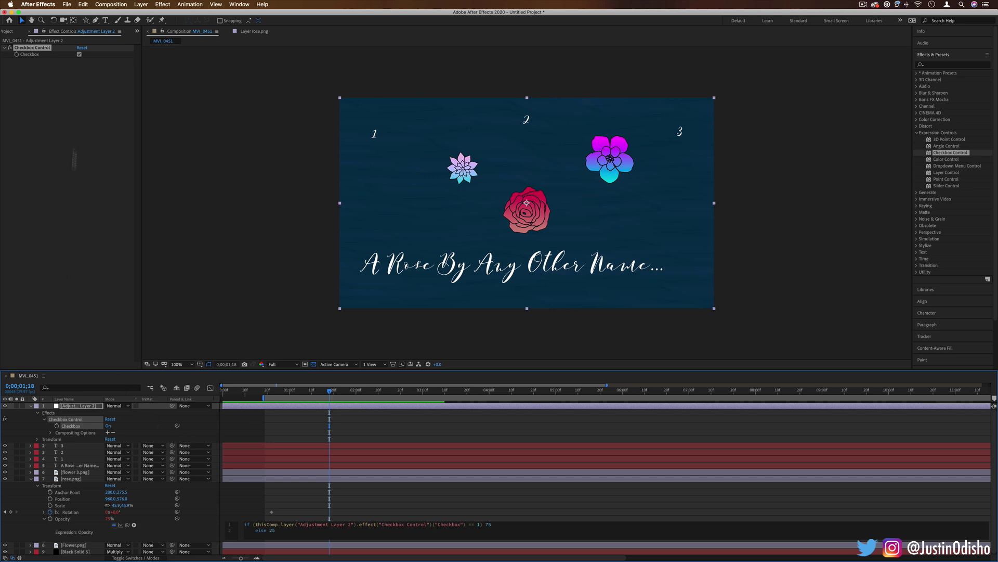
{"action": "left_click", "coordinate": [80, 54]}
{"action": "left_click", "coordinate": [79, 54]}
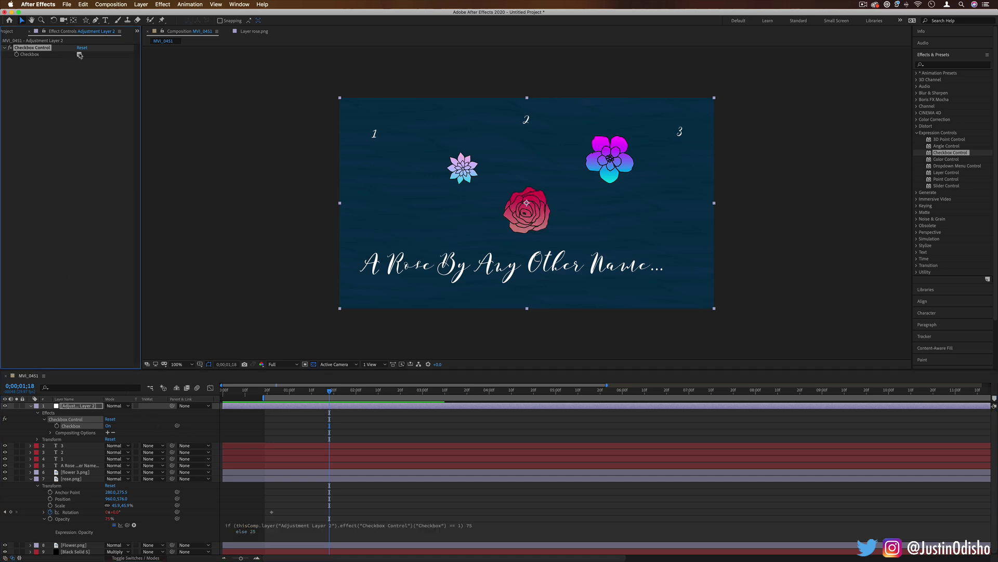
{"action": "left_click", "coordinate": [80, 55]}
{"action": "left_click", "coordinate": [80, 54]}
Step: Apply a Dropdown Menu Control to Adjustment Layer 2 and add a fourth item to its menu
{"action": "left_click", "coordinate": [961, 166]}
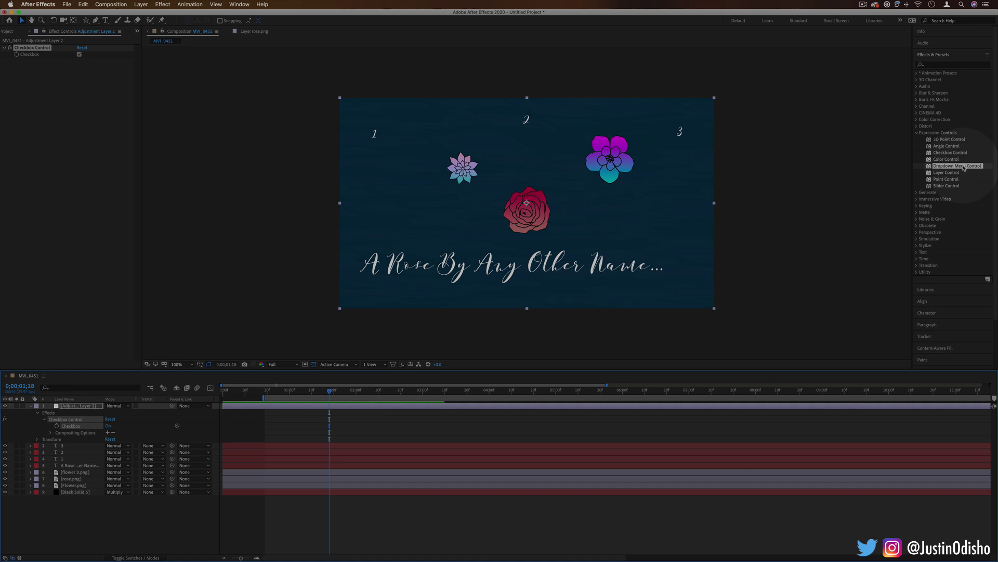
{"action": "left_click_drag", "start_coordinate": [964, 167], "coordinate": [78, 405]}
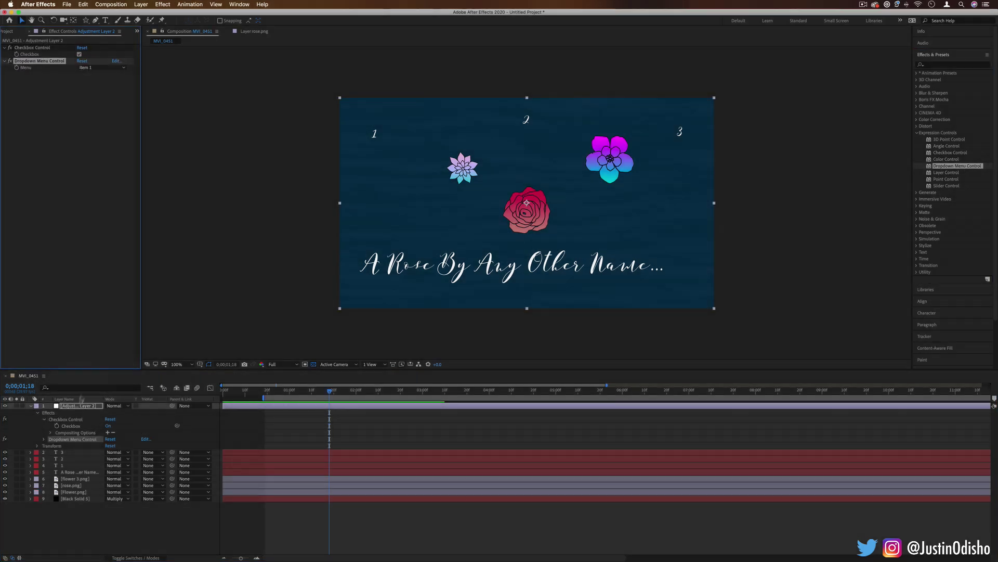
{"action": "left_click", "coordinate": [102, 68]}
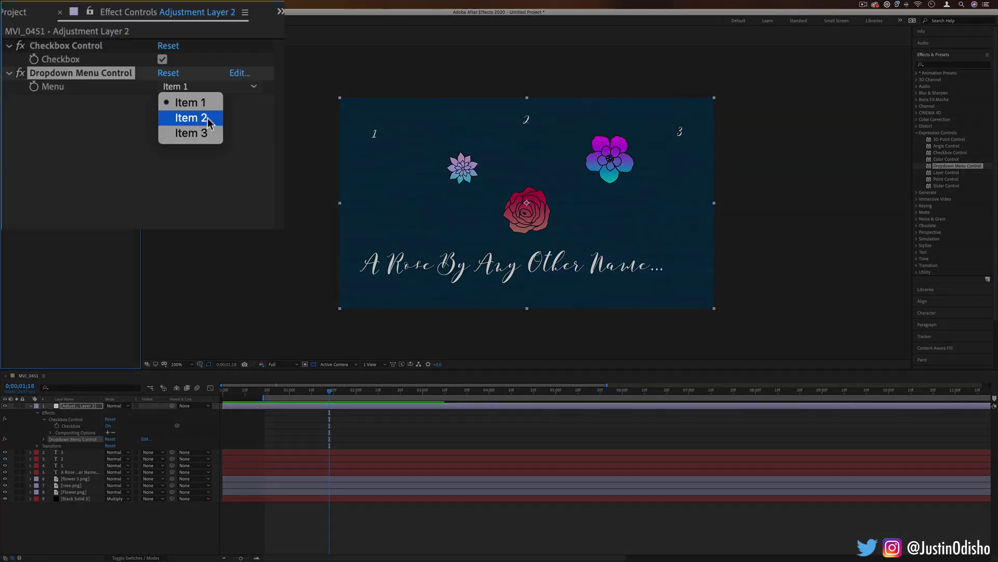
{"action": "left_click", "coordinate": [125, 150]}
{"action": "left_click", "coordinate": [116, 61]}
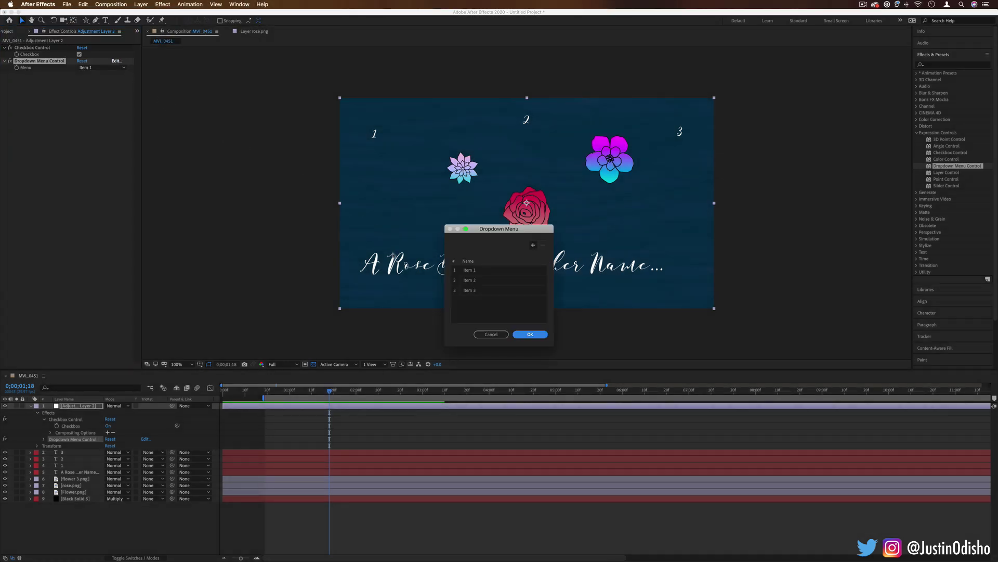
{"action": "left_click", "coordinate": [529, 242]}
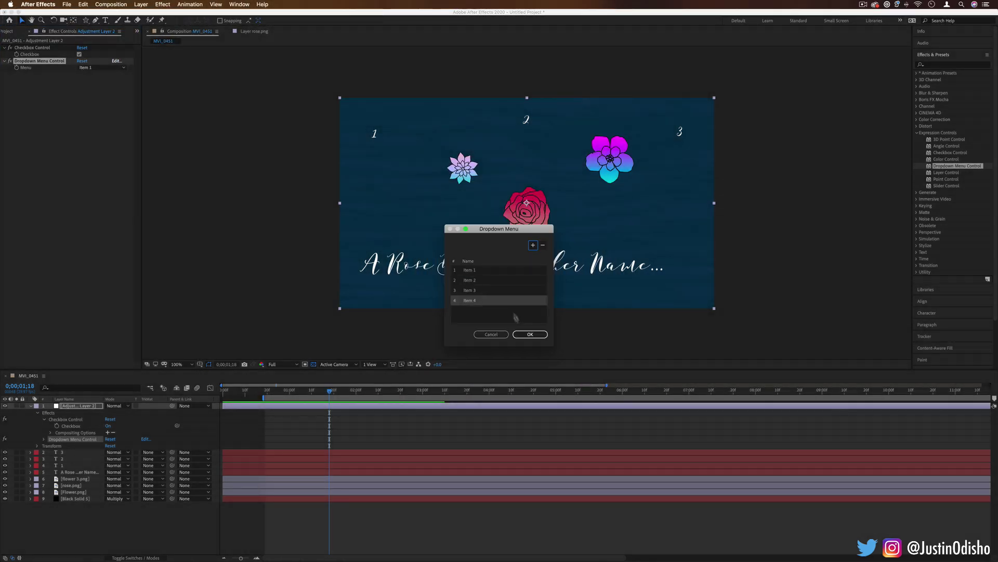
{"action": "left_click", "coordinate": [529, 335]}
Step: Check the Dropdown Menu Control's item list and set its Menu to Item 2
{"action": "left_click", "coordinate": [95, 69]}
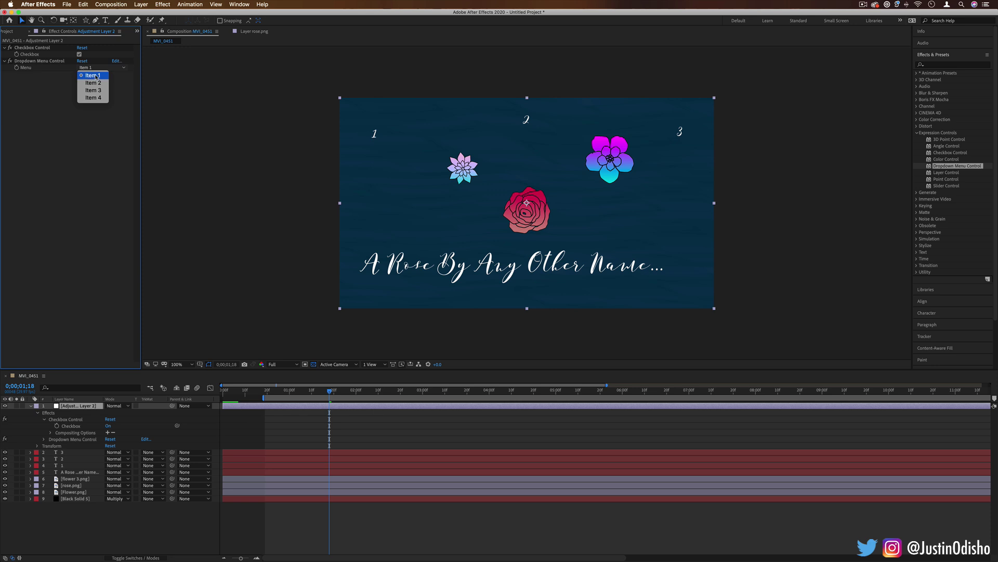
{"action": "left_click", "coordinate": [94, 74]}
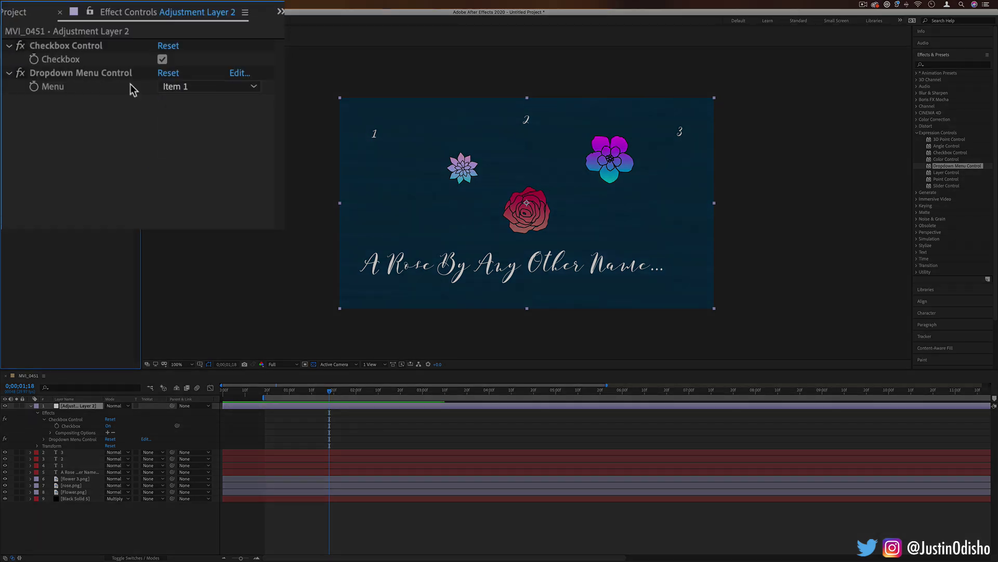
{"action": "left_click", "coordinate": [174, 87]}
{"action": "left_click", "coordinate": [186, 104]}
{"action": "left_click", "coordinate": [197, 88]}
{"action": "left_click", "coordinate": [192, 117]}
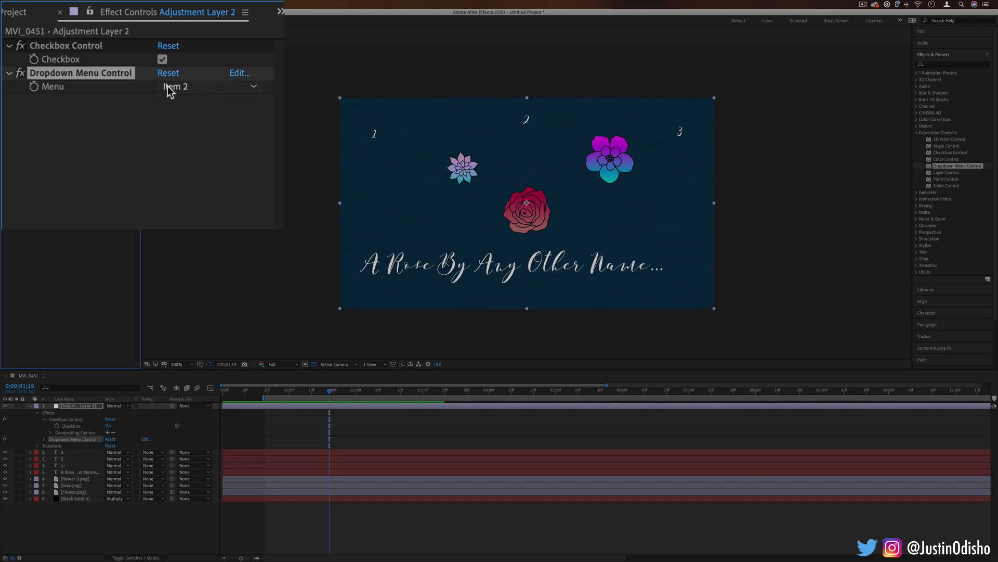
Step: Replace rose.png's conditional Opacity expression with a link to the Dropdown Menu Control's Menu on Adjustment Layer 2
{"action": "left_click", "coordinate": [44, 439]}
{"action": "left_click", "coordinate": [74, 485]}
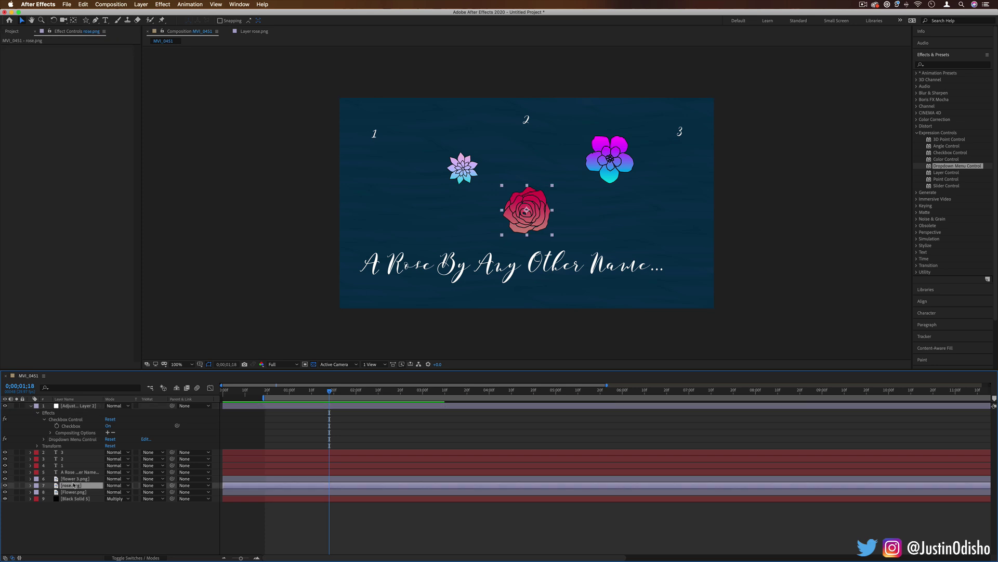
{"action": "left_click", "coordinate": [30, 486]}
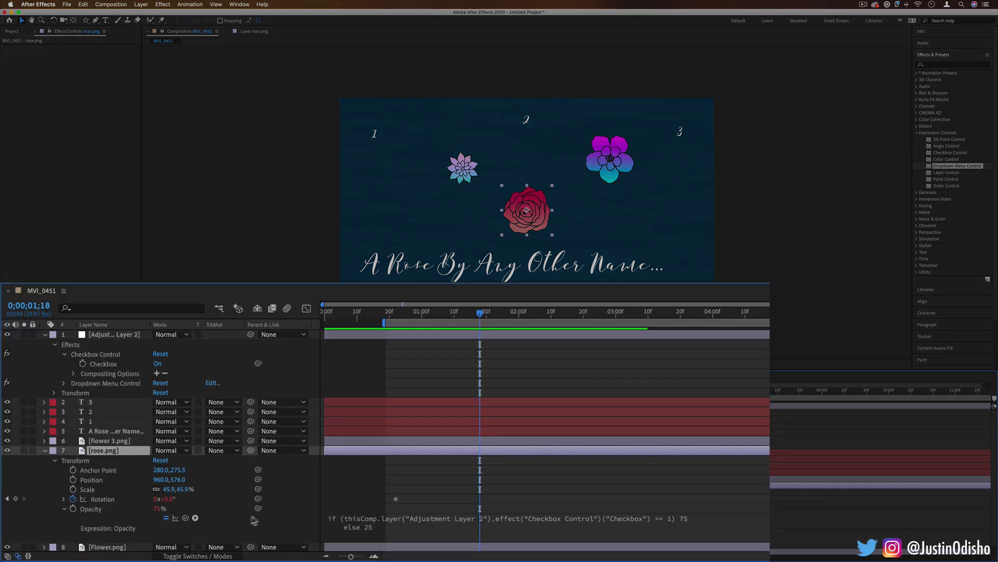
{"action": "left_click", "coordinate": [394, 528]}
{"action": "key", "text": "BackSpace"}
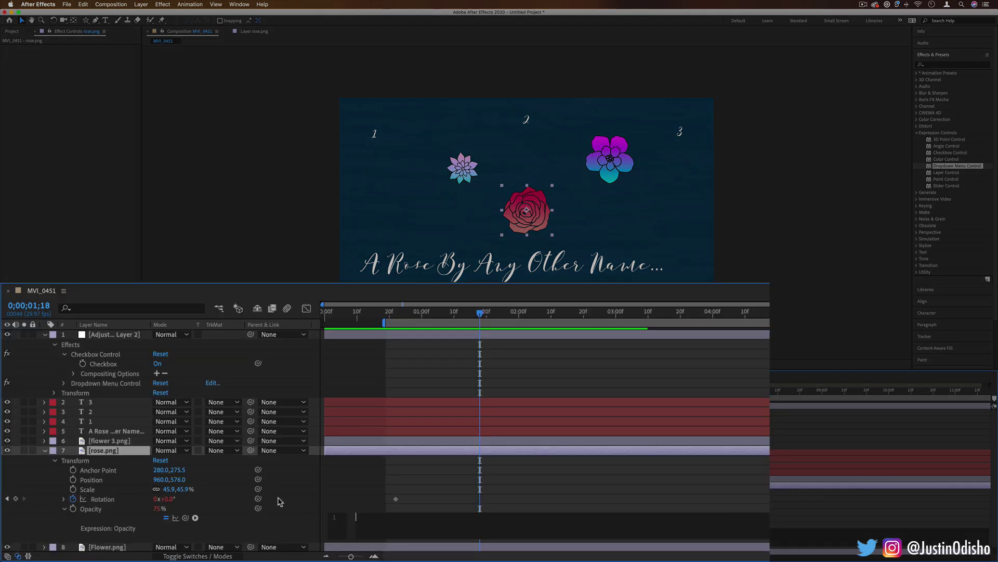
{"action": "left_click_drag", "start_coordinate": [259, 508], "coordinate": [93, 509]}
{"action": "left_click", "coordinate": [64, 383]}
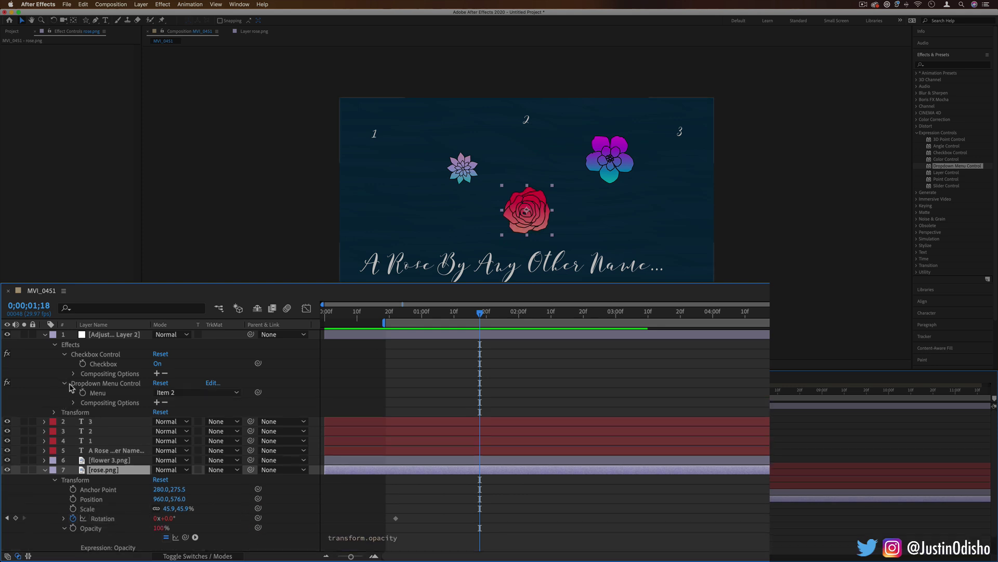
{"action": "left_click_drag", "start_coordinate": [185, 537], "coordinate": [98, 392]}
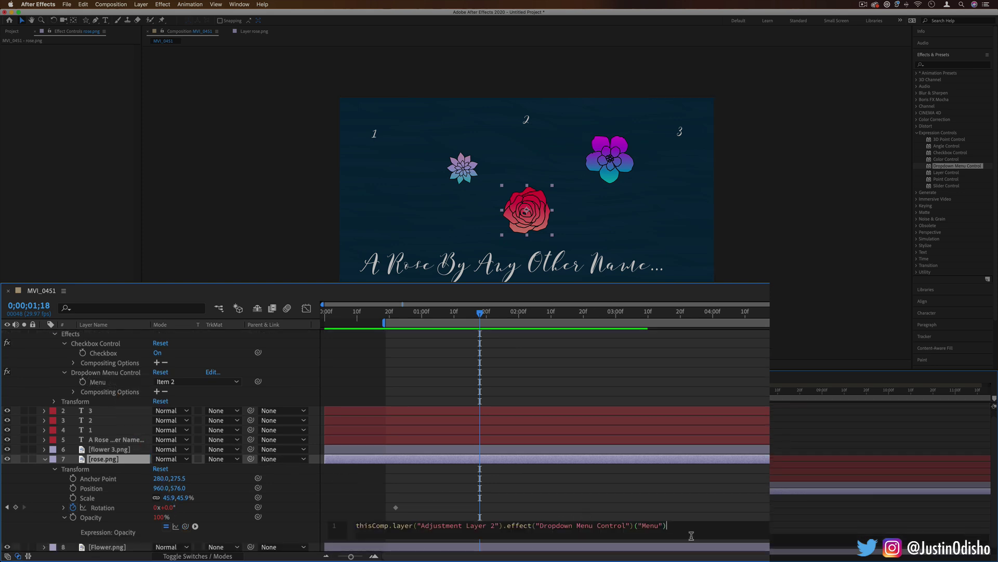
Step: Test the Opacity link by setting the Dropdown Menu Control's Menu to Item 1, Item 2 and Item 3
{"action": "left_click", "coordinate": [163, 383]}
{"action": "left_click", "coordinate": [176, 394]}
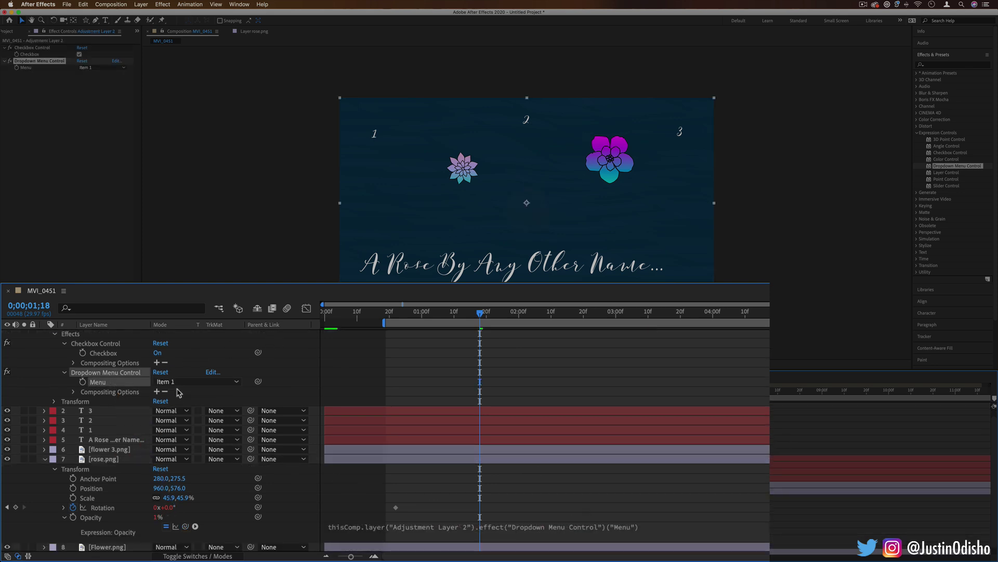
{"action": "left_click", "coordinate": [186, 382]}
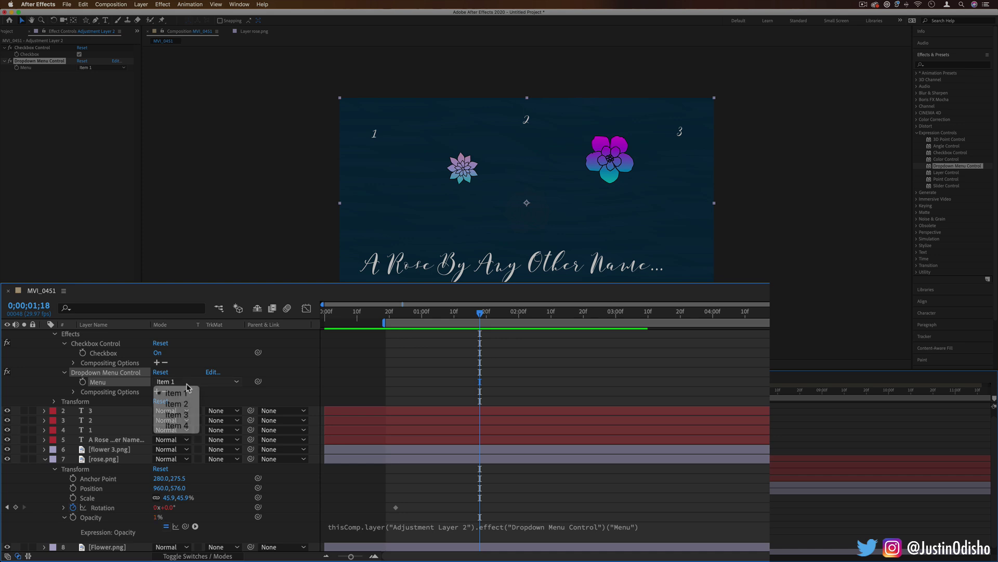
{"action": "left_click", "coordinate": [180, 400]}
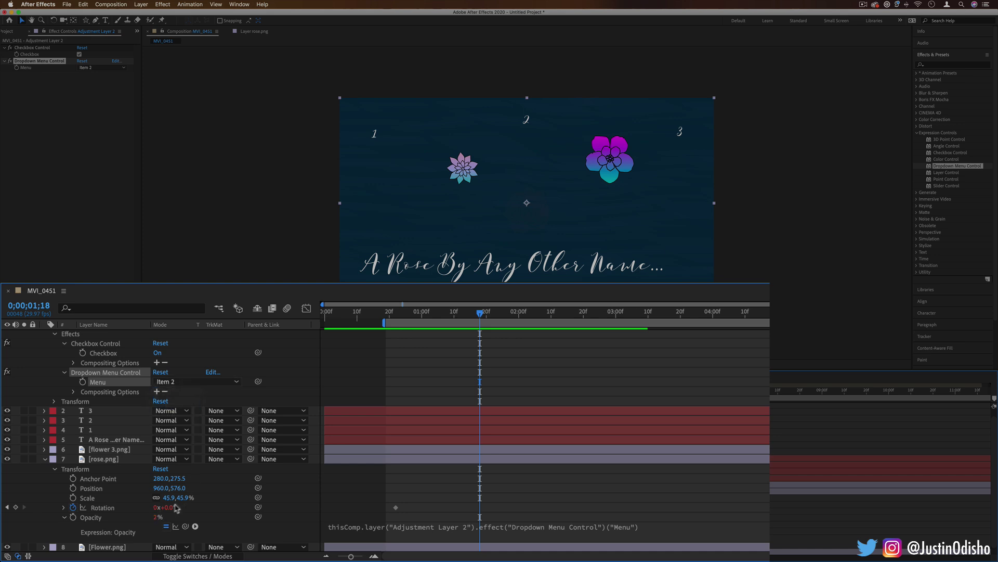
{"action": "left_click", "coordinate": [185, 382]}
{"action": "left_click", "coordinate": [179, 412]}
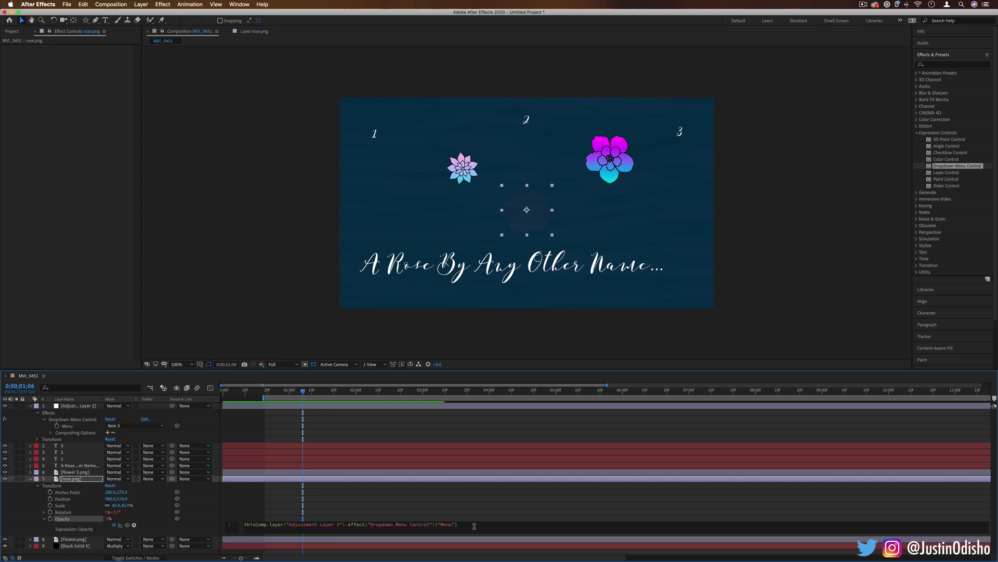
Step: Append "* 10" to rose.png's Opacity expression and move the current time to 0;00;02;21
{"action": "type", "text": "* "}
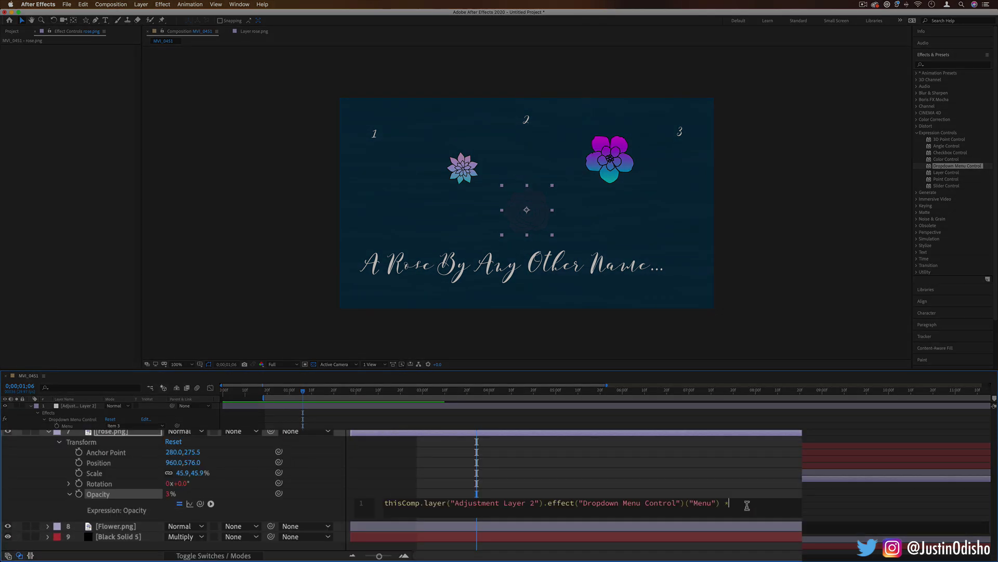
{"action": "type", "text": "10"}
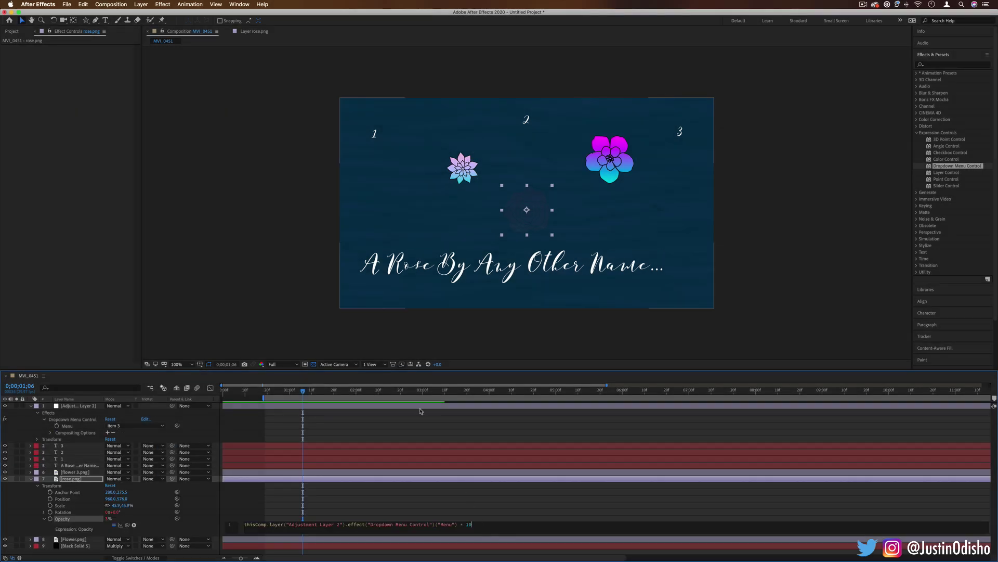
{"action": "left_click", "coordinate": [403, 392]}
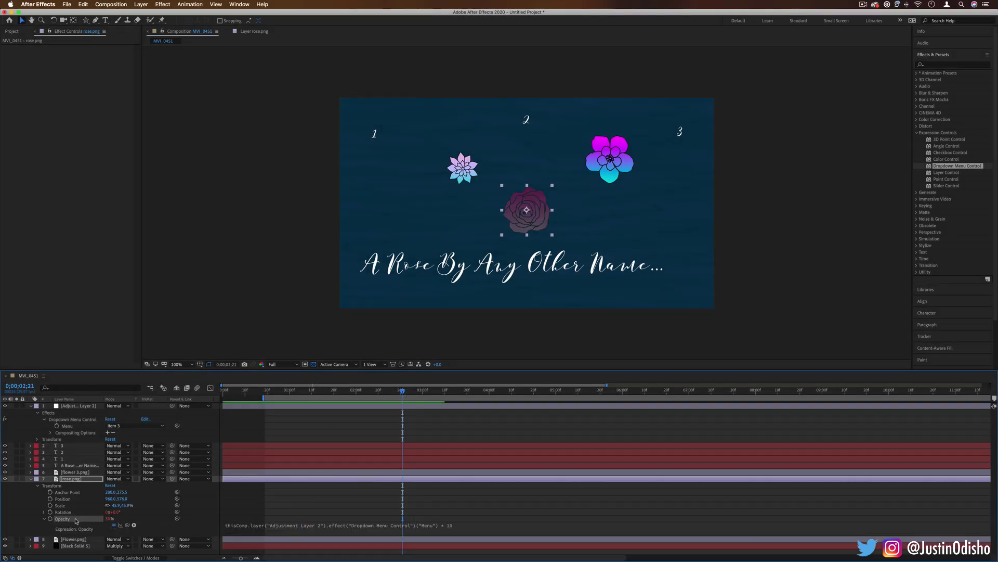
{"action": "left_click", "coordinate": [81, 480]}
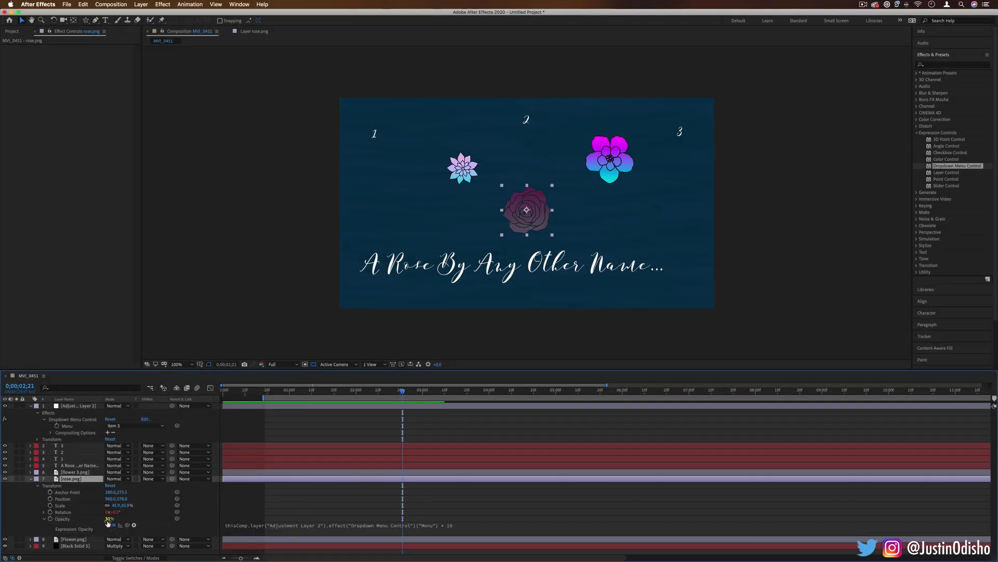
Step: Test rose.png's multiplied Opacity expression by setting Adjustment Layer 2's Dropdown Menu Control to Item 1, Item 2, Item 3 and finally Item 4
{"action": "left_click", "coordinate": [78, 426]}
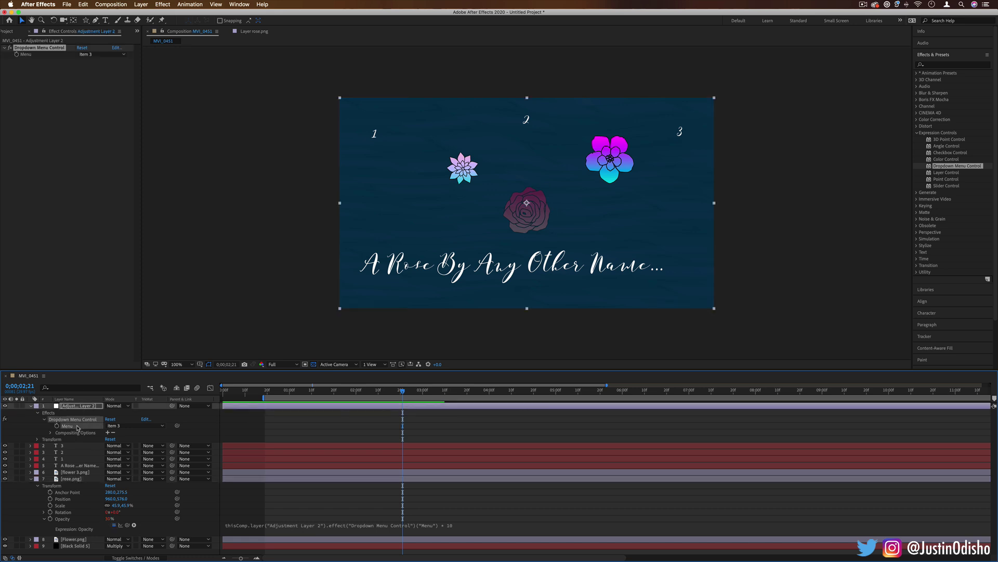
{"action": "left_click", "coordinate": [102, 54]}
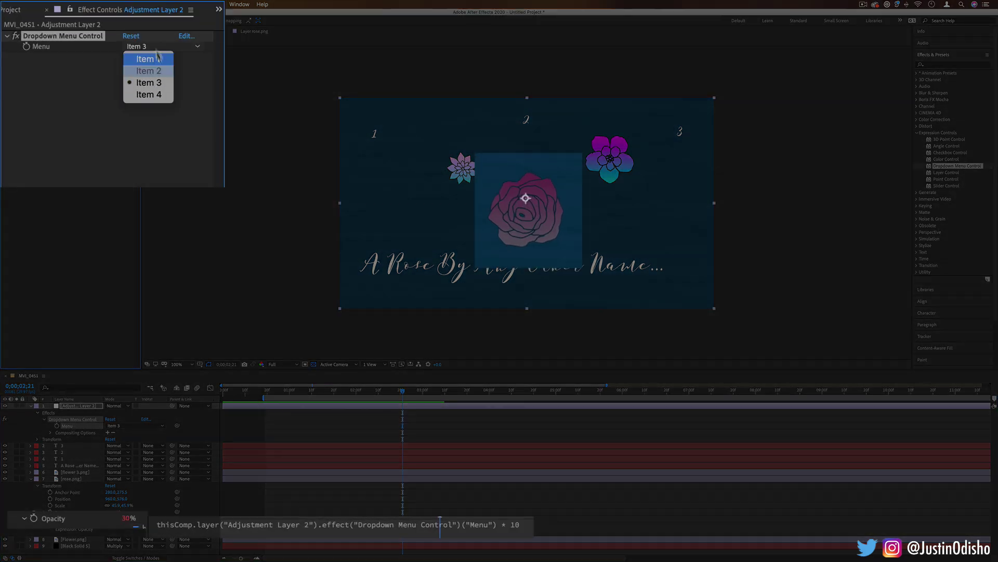
{"action": "left_click", "coordinate": [157, 60]}
{"action": "left_click", "coordinate": [157, 47]}
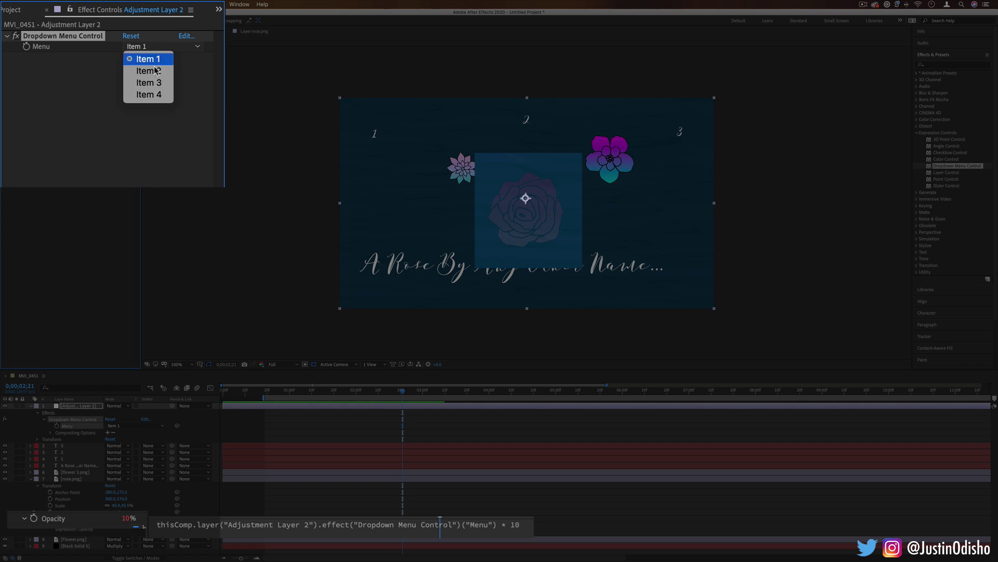
{"action": "left_click", "coordinate": [154, 70]}
{"action": "left_click", "coordinate": [161, 51]}
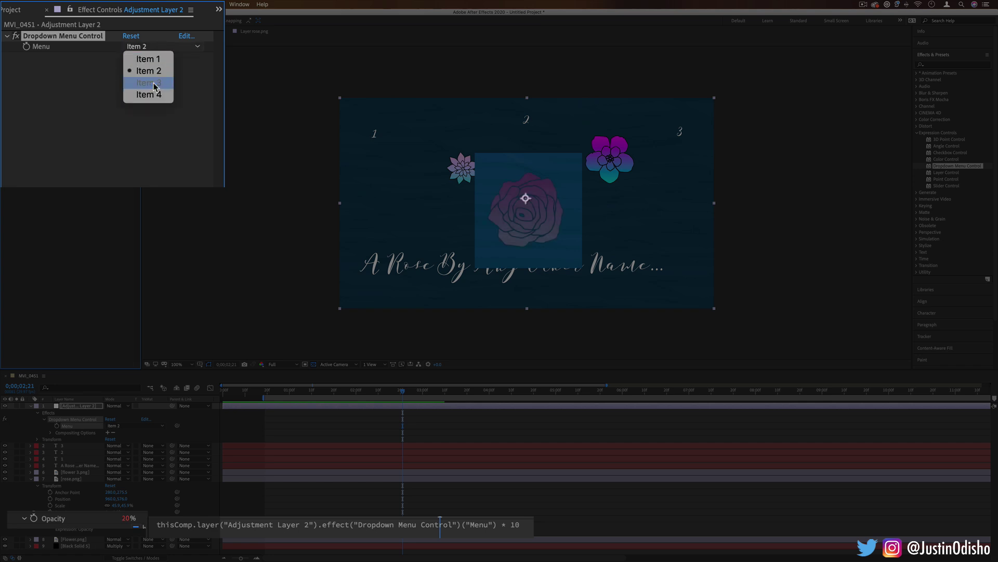
{"action": "left_click", "coordinate": [154, 83]}
{"action": "left_click", "coordinate": [167, 50]}
{"action": "left_click", "coordinate": [148, 95]}
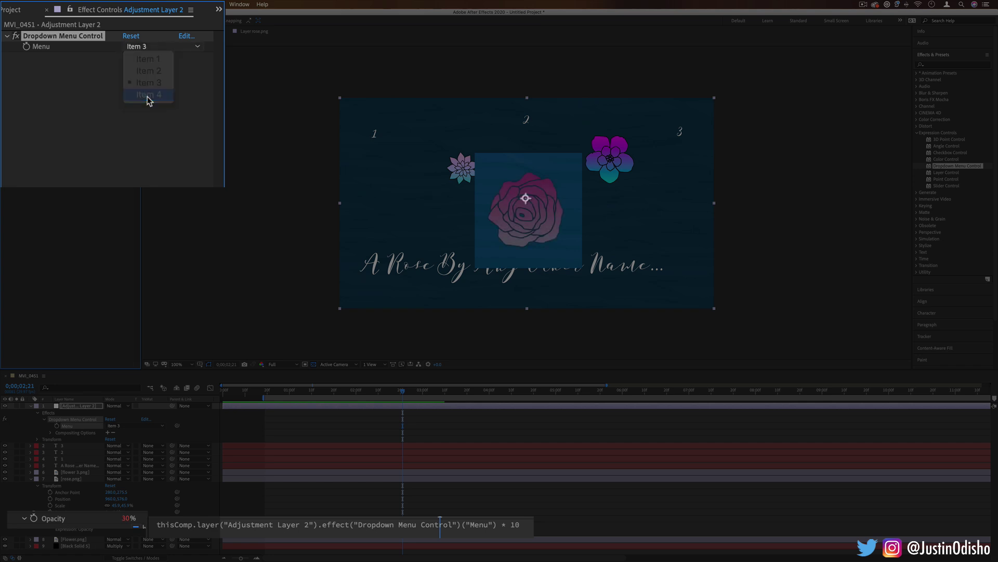
Step: Review rose.png's full Opacity expression by highlighting its text, and select the linked Menu property on Adjustment Layer 2
{"action": "left_click", "coordinate": [471, 525]}
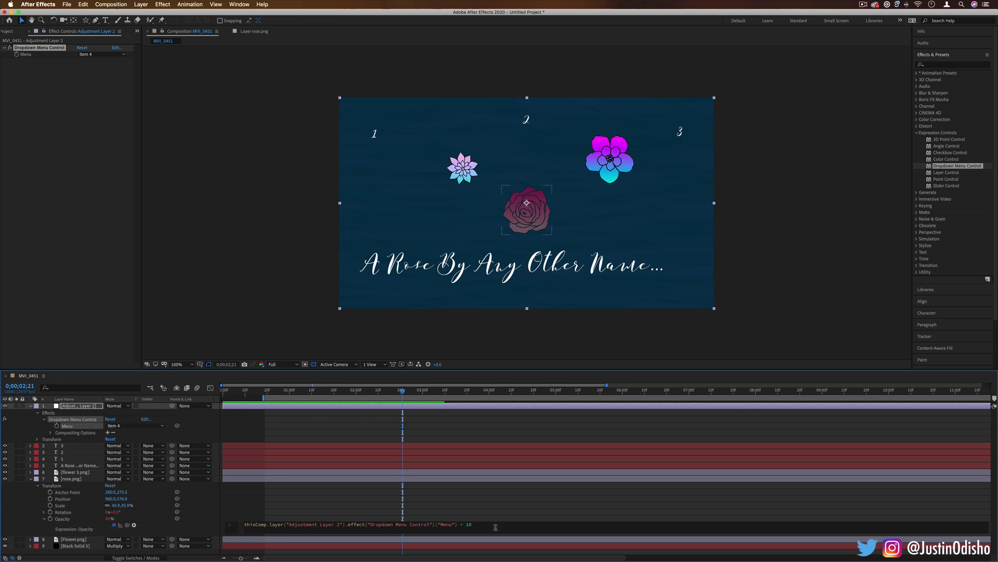
{"action": "left_click_drag", "start_coordinate": [486, 526], "coordinate": [245, 523]}
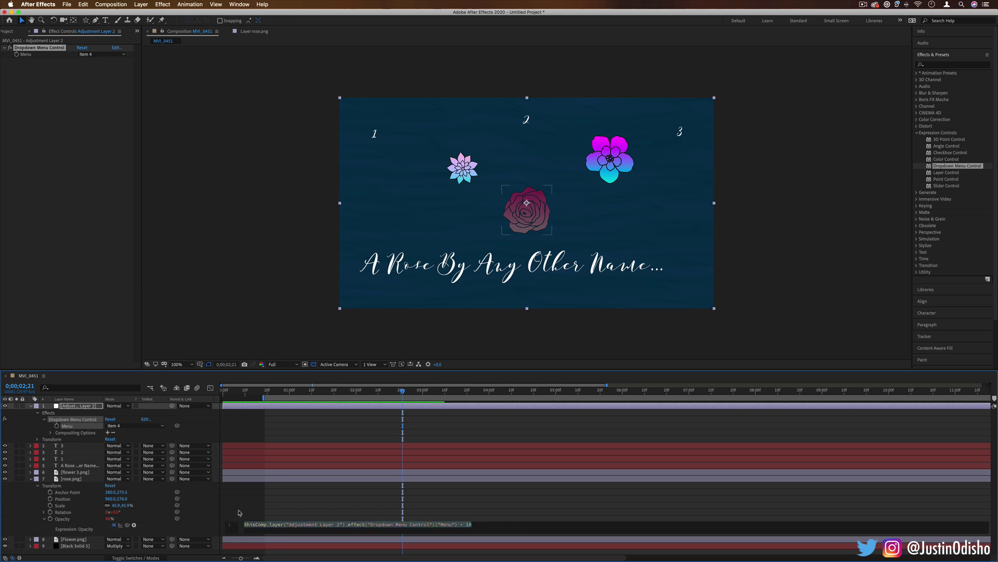
{"action": "left_click", "coordinate": [74, 425]}
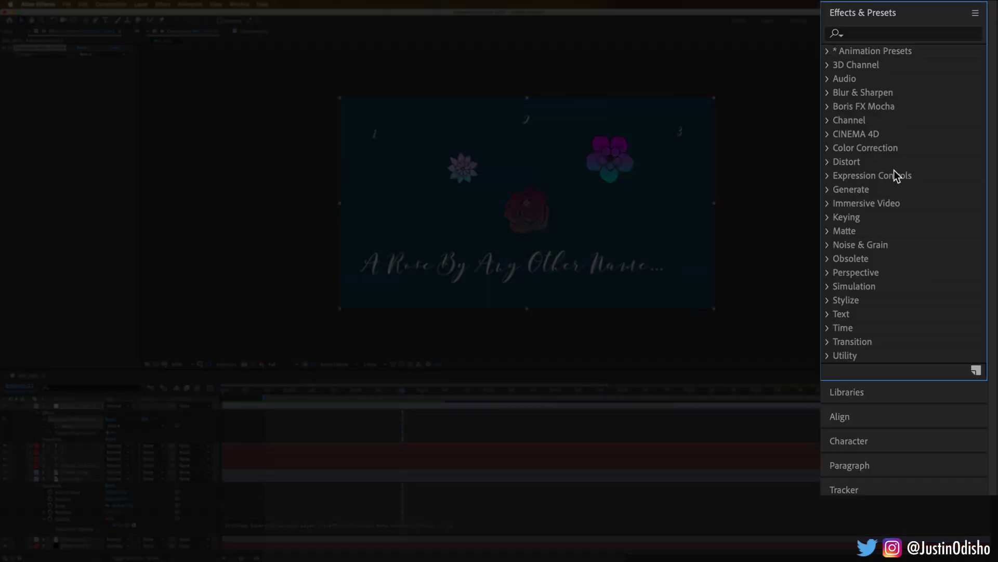
Step: Expand the Generate effects category to view its available effects
{"action": "left_click", "coordinate": [828, 190]}
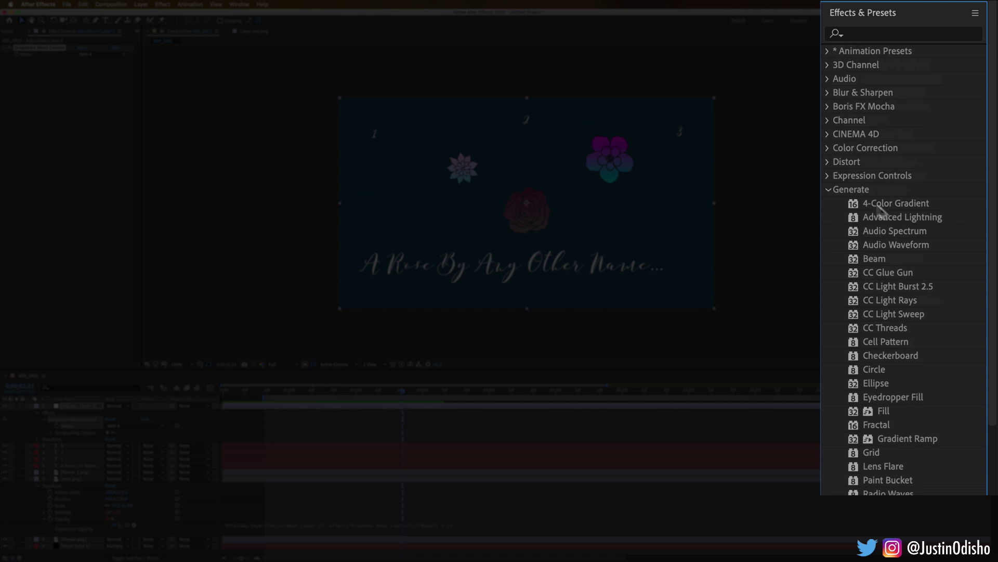